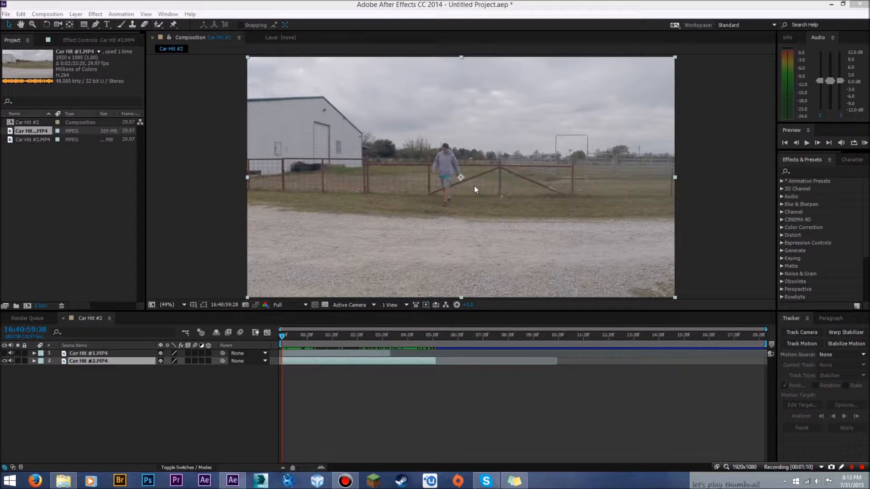
Step: Extend the out-point of the Car Hit #1 layer so the clip lasts about 5 seconds
left_click(111, 354)
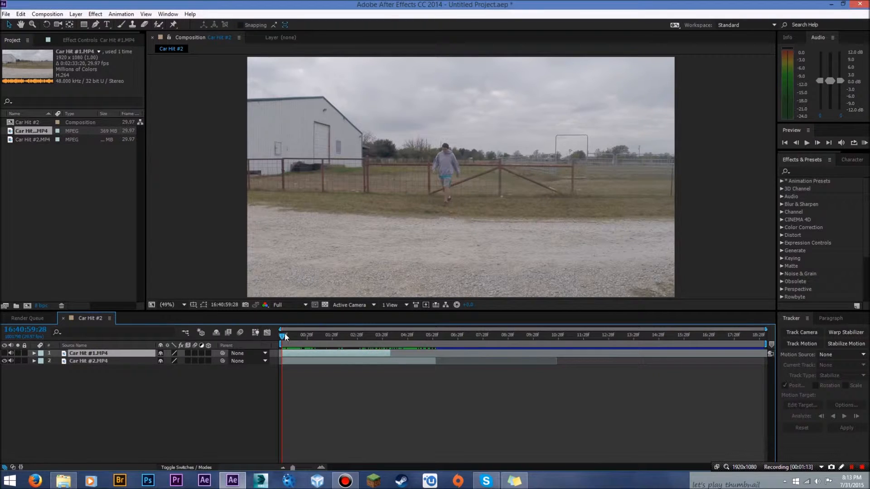
left_click_drag(284, 336, 381, 339)
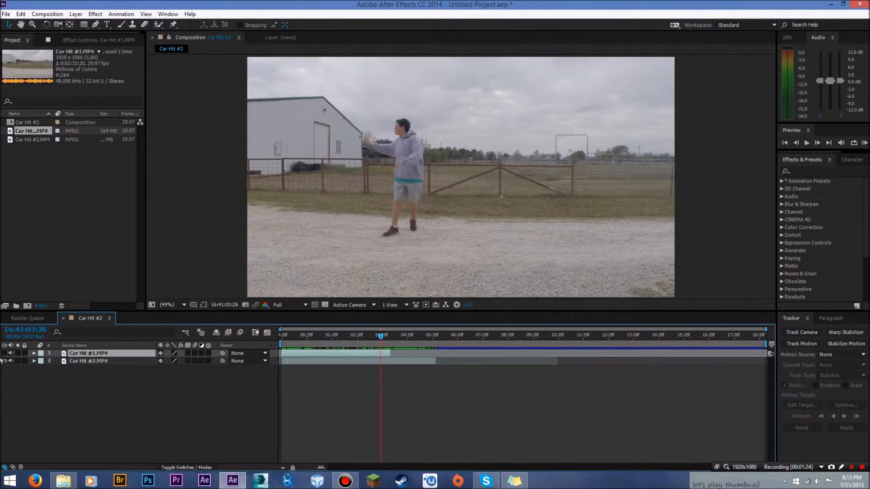
left_click(296, 356)
left_click_drag(311, 335, 331, 335)
left_click_drag(388, 352, 410, 352)
left_click_drag(334, 336, 299, 336)
Step: Time-stretch the Car Hit #1 layer with a stretch factor of 50, holding the layer in-point
right_click(151, 356)
mouse_move(149, 169)
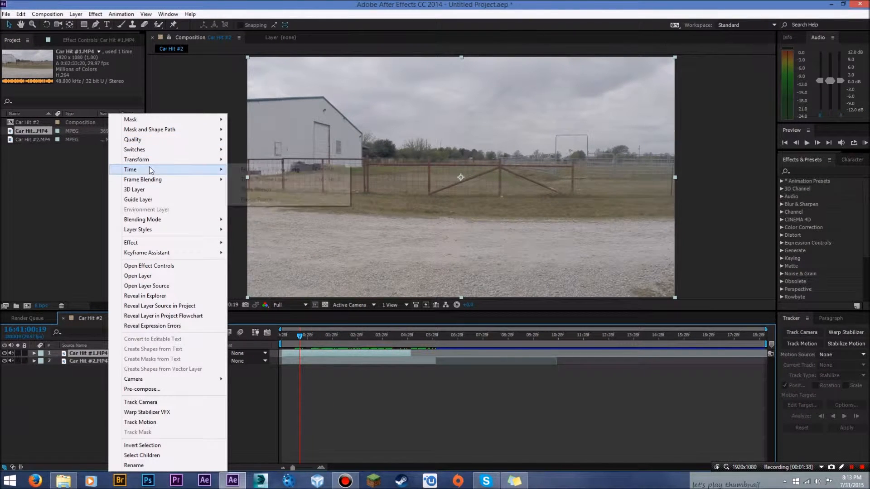
left_click(262, 192)
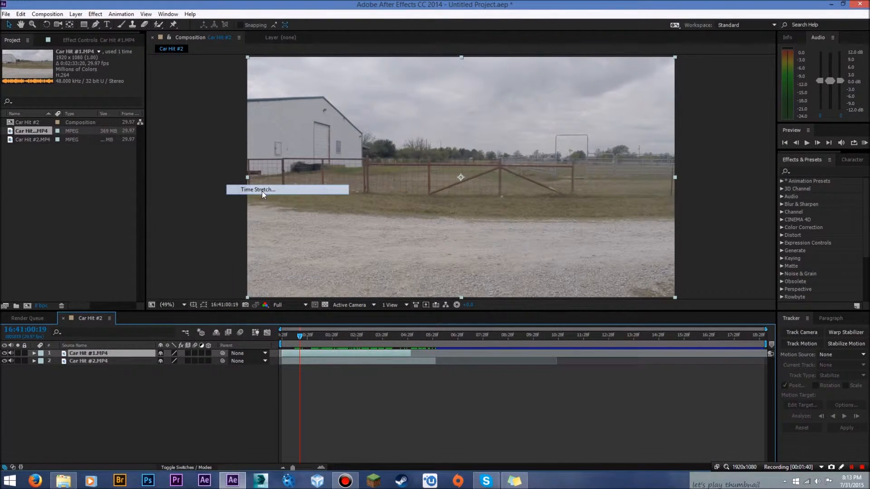
type("50")
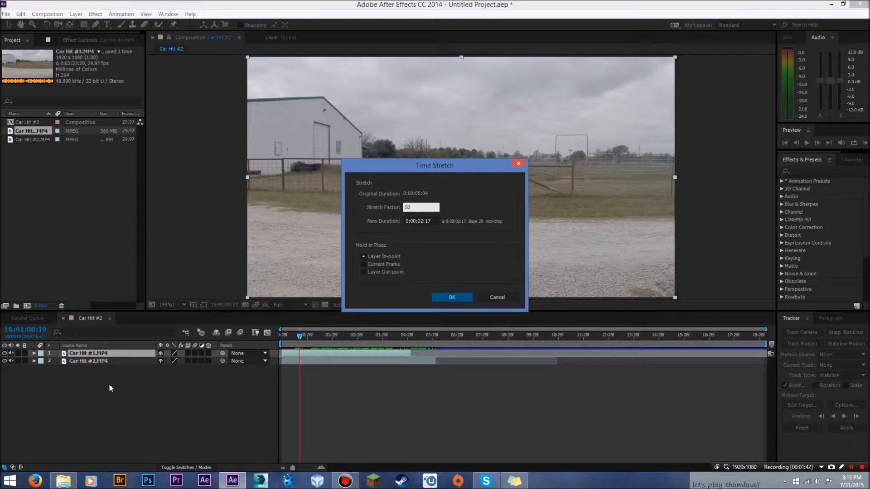
left_click(452, 297)
Step: Preview the sped-up truck footage in the composition at Half resolution
left_click(865, 143)
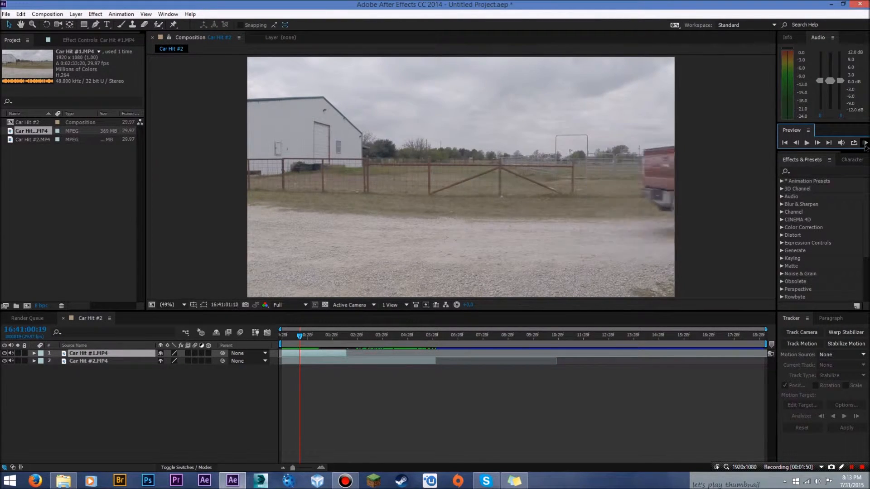
left_click(299, 306)
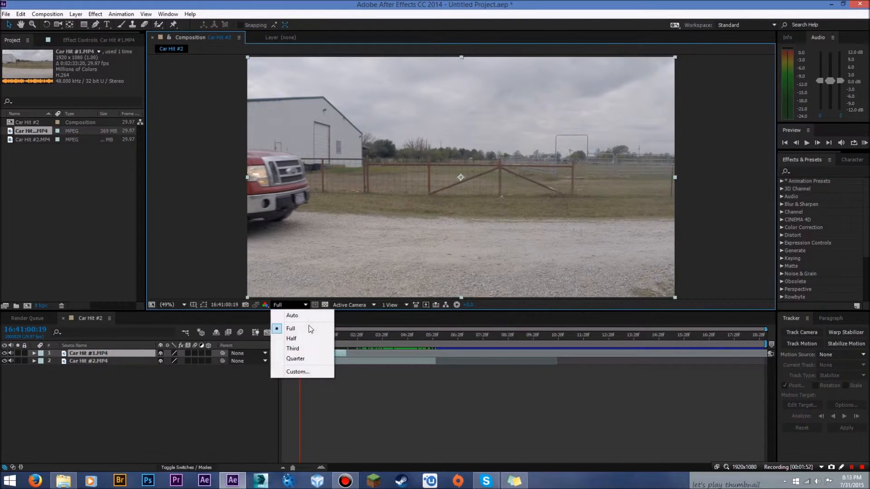
left_click(297, 339)
key("space")
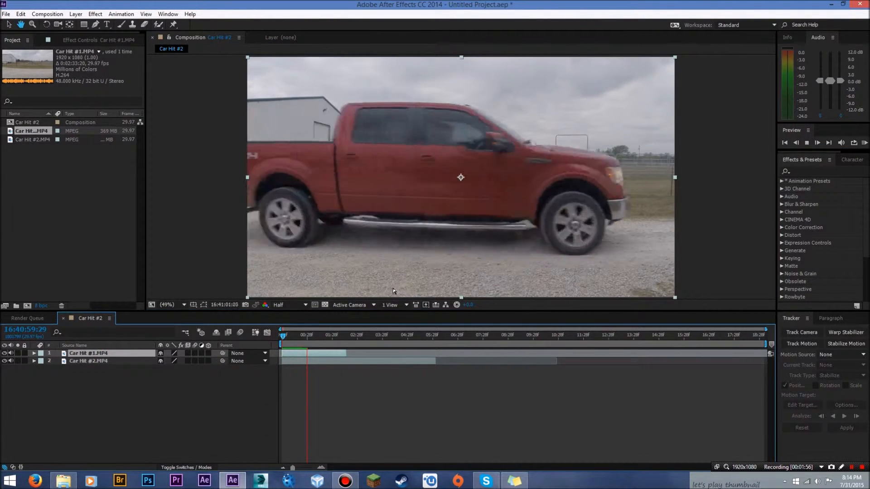
key("space")
key("space")
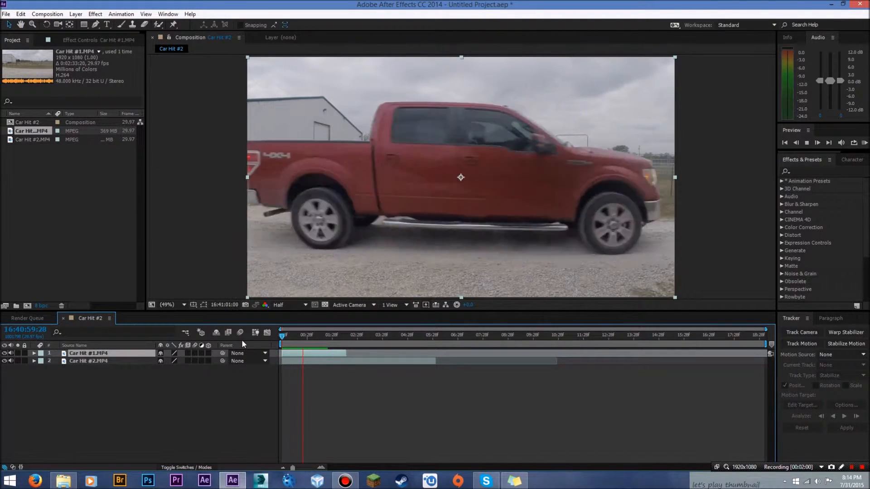
key("space")
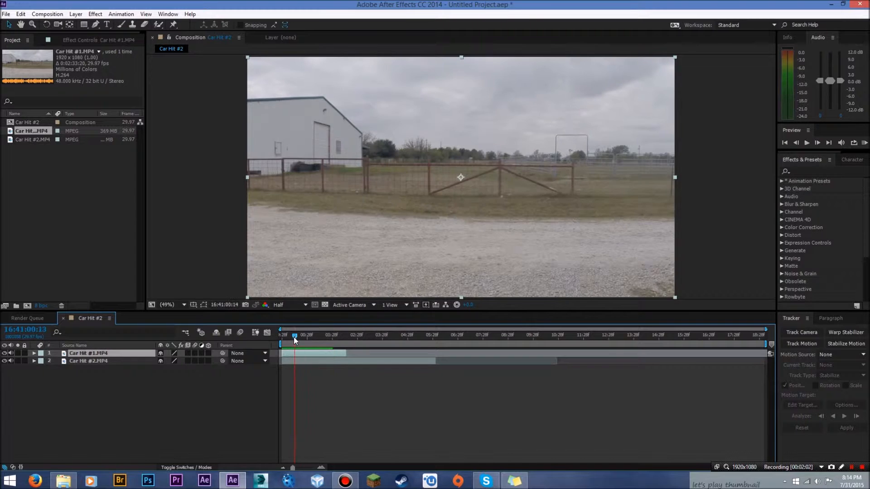
Step: Set the composition's preview resolution to Full and scrub through the truck's pass
left_click(293, 304)
left_click(286, 320)
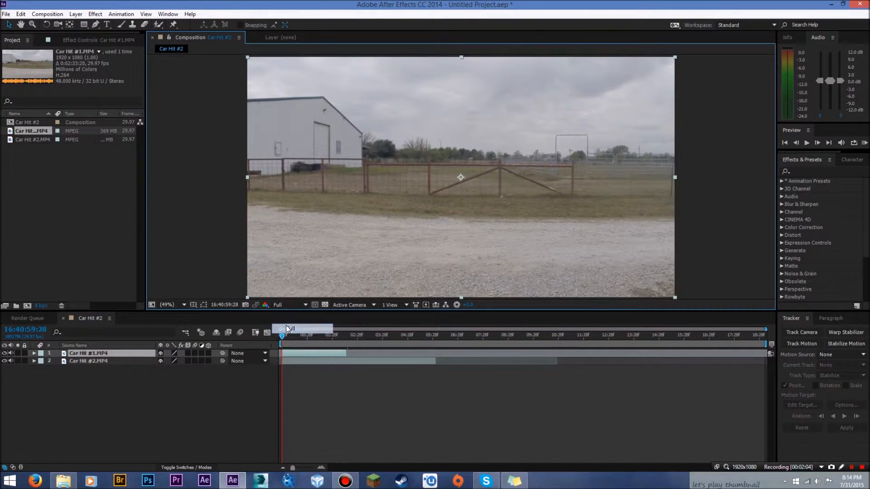
mouse_move(295, 336)
left_mouse_down()
mouse_move(318, 336)
mouse_move(345, 357)
mouse_move(351, 335)
mouse_move(308, 336)
left_mouse_up()
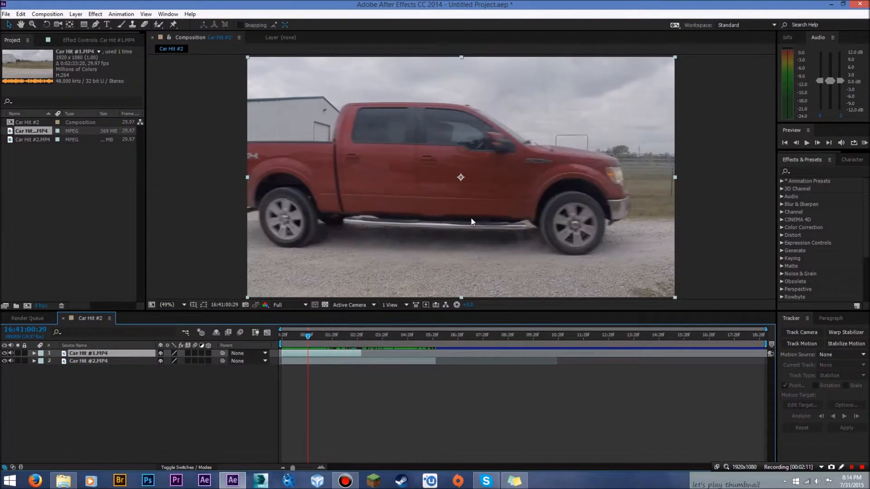
left_click_drag(312, 337, 281, 339)
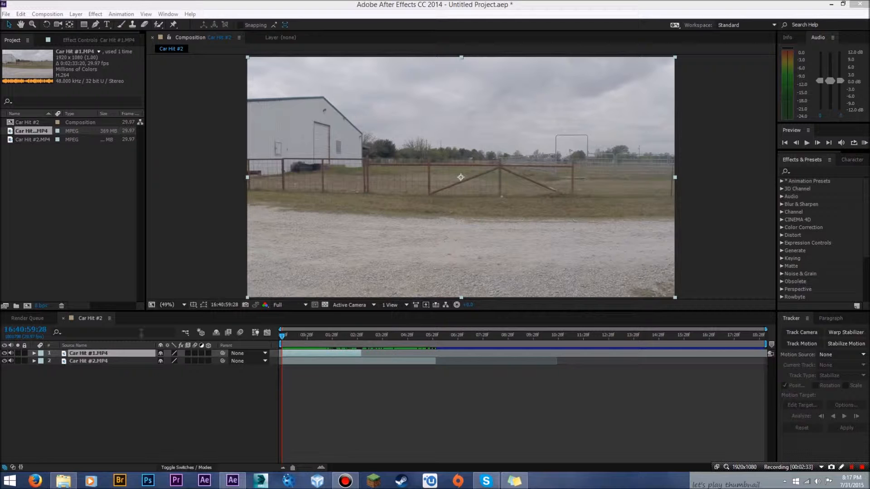
Step: Move the Car Hit #1 layer below the Car Hit #2 layer
left_click(94, 361)
left_click(101, 356)
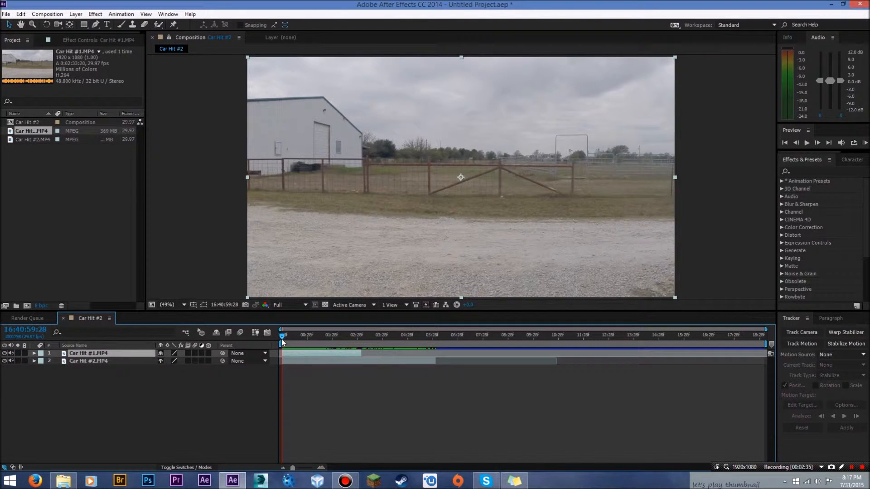
left_click_drag(281, 339, 316, 333)
left_click_drag(96, 357, 93, 370)
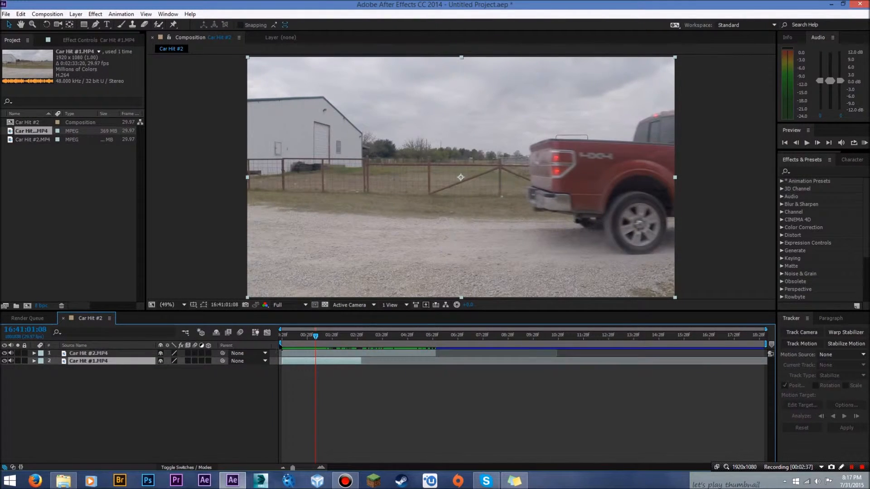
Step: Lower the Car Hit #2 layer's opacity to 65% so the truck footage shows through
left_click_drag(291, 343, 313, 335)
left_click(102, 353)
key("t")
left_click_drag(164, 362, 148, 362)
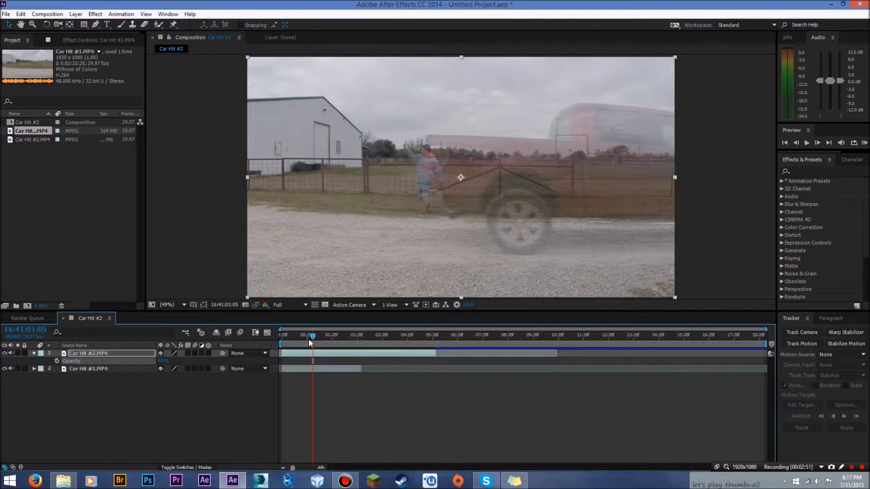
Step: Shift the Car Hit #1 clip along the timeline so the truck's front reaches the bracing man at 16:41:04:10
left_click_drag(312, 337, 268, 353)
left_click_drag(332, 353, 349, 369)
left_click(350, 338)
left_click_drag(355, 337, 392, 339)
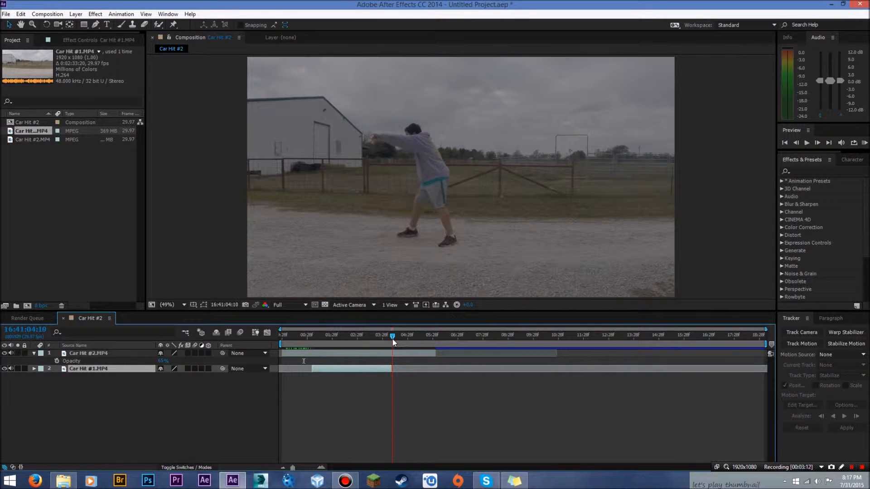
left_click_drag(376, 369, 424, 368)
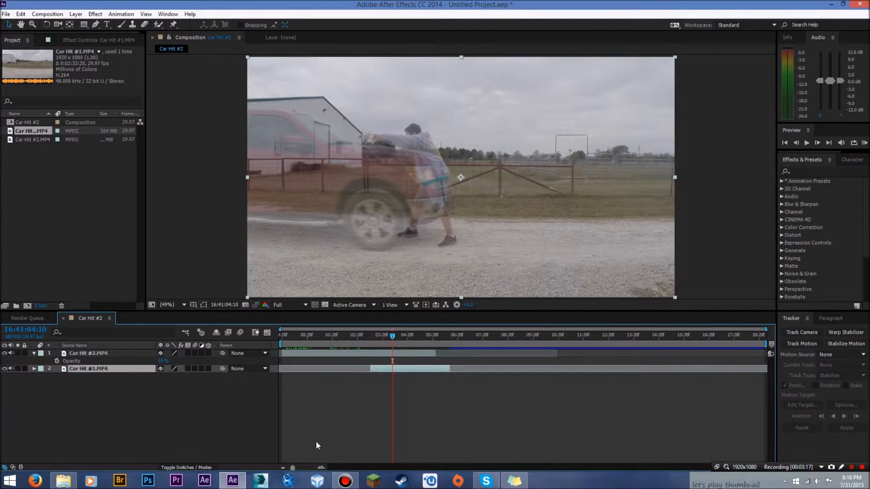
left_click_drag(300, 469, 309, 467)
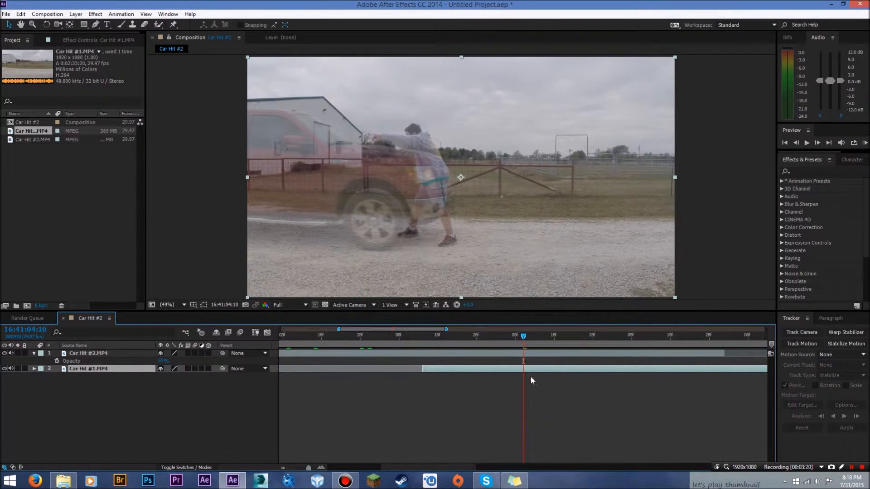
left_click_drag(532, 370, 535, 369)
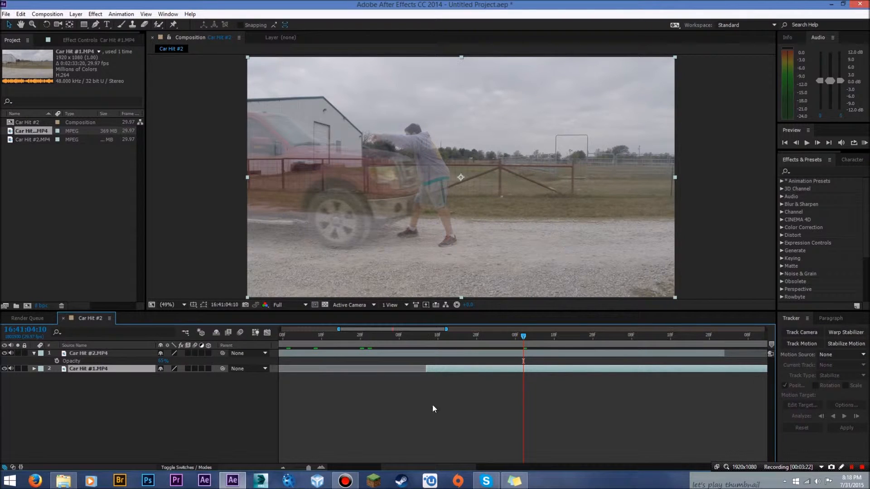
left_click_drag(309, 469, 293, 469)
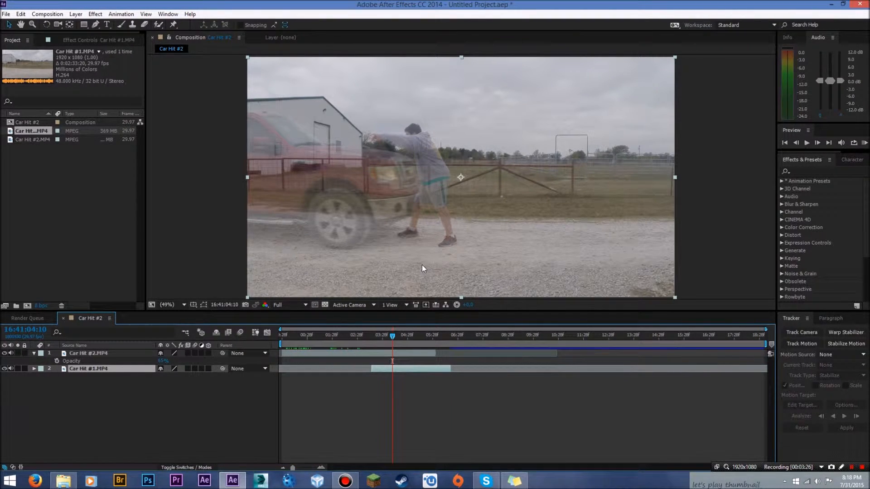
Step: Restore the Car Hit #2 layer's opacity to 100% and collapse its properties
left_click(387, 354)
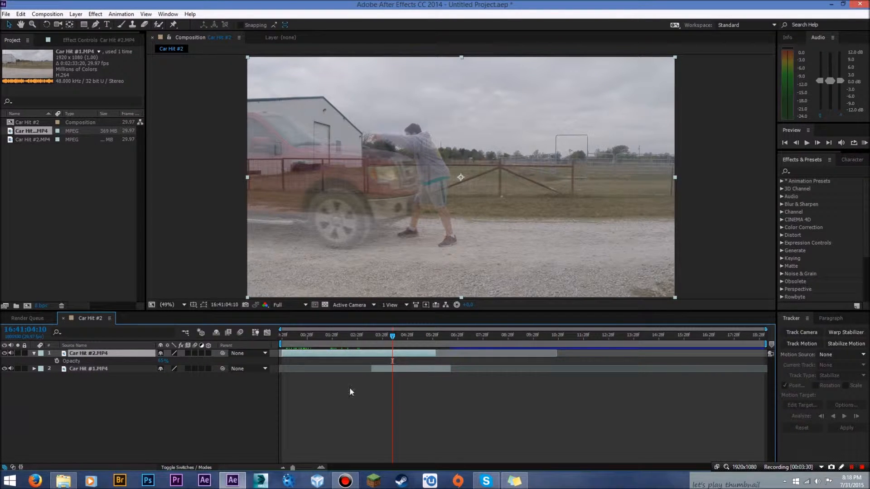
left_click(382, 366)
left_click(109, 353)
mouse_move(163, 361)
left_mouse_down()
mouse_move(150, 361)
mouse_move(179, 361)
left_mouse_up()
left_click(167, 409)
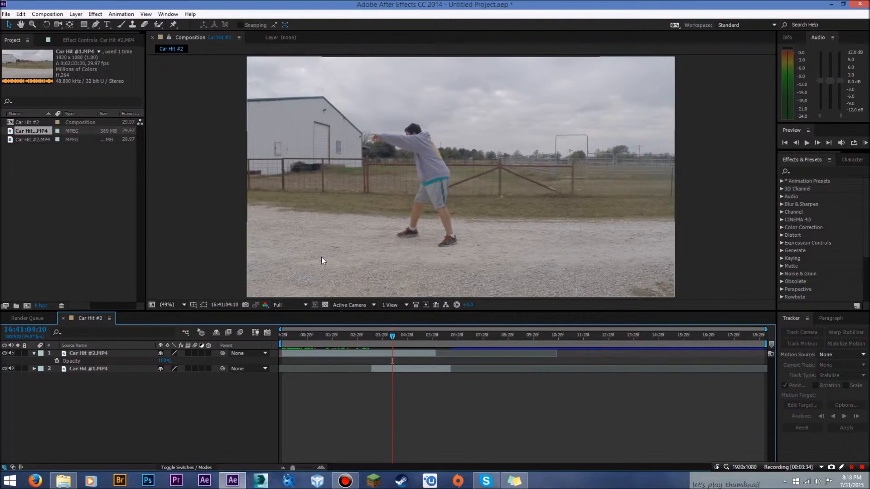
left_click(34, 353)
left_click(84, 363)
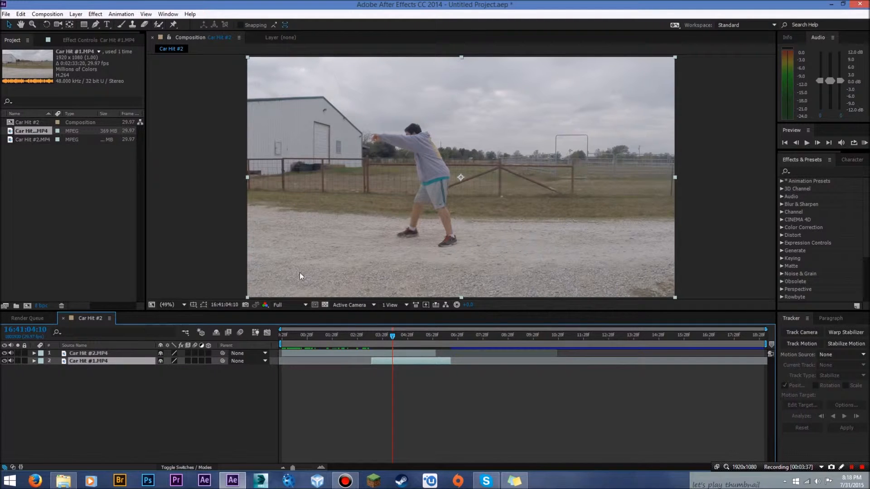
Step: Set the Car Hit #2 layer's opacity to 75% and step back frame by frame to where the truck enters the shot
left_click(110, 354)
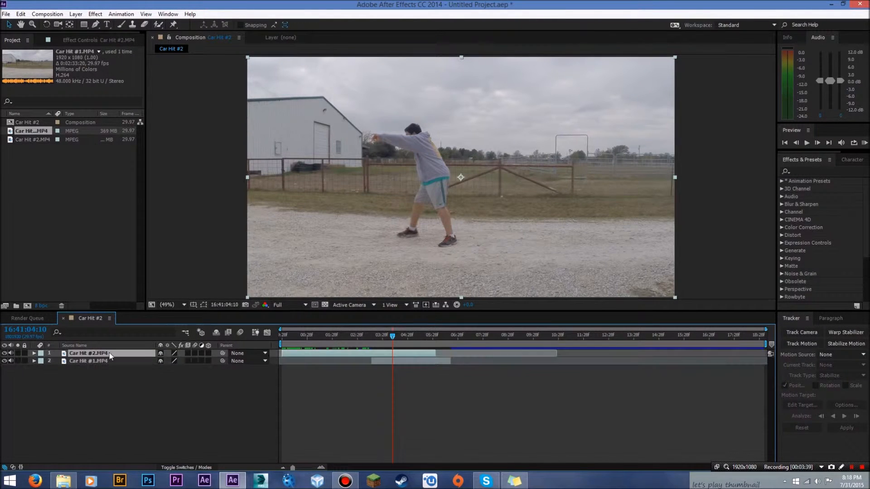
key("t")
left_click_drag(164, 361, 152, 364)
left_click(186, 401)
key("Page_Up")
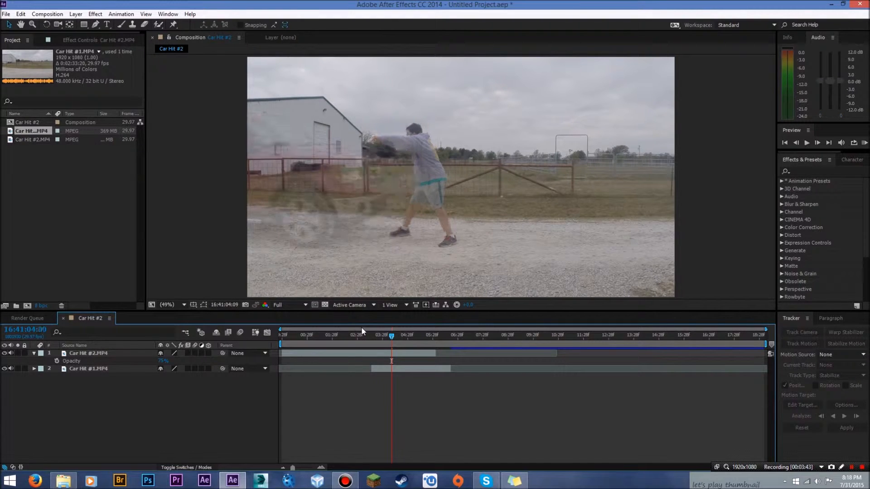
key("Page_Up")
key("Page_Up")
key("Page_Up")
key("Page_Up")
key("Page_Up")
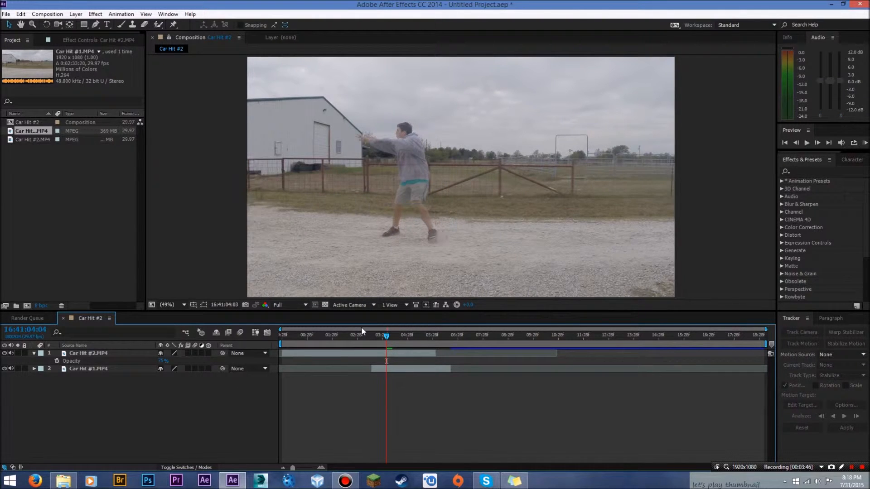
Step: Bring the Car Hit #2 layer's opacity back to 100% and move the Car Hit #1 layer above it
left_click_drag(161, 362, 180, 334)
left_click_drag(82, 369, 84, 352)
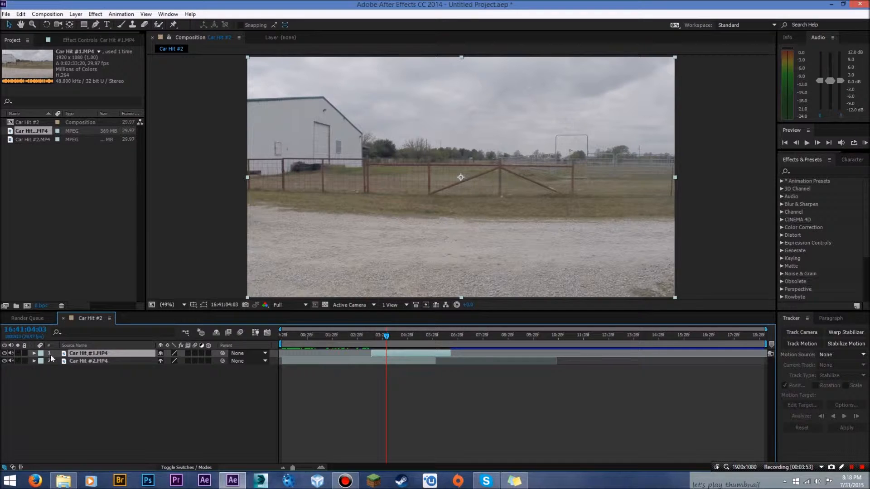
left_click(34, 353)
left_click(34, 353)
Step: At 16:41:04:04, trace the truck's visible front edge with the Pen tool on the Car Hit #1 layer, from hood down to tire
left_click(95, 24)
key("Page_Down")
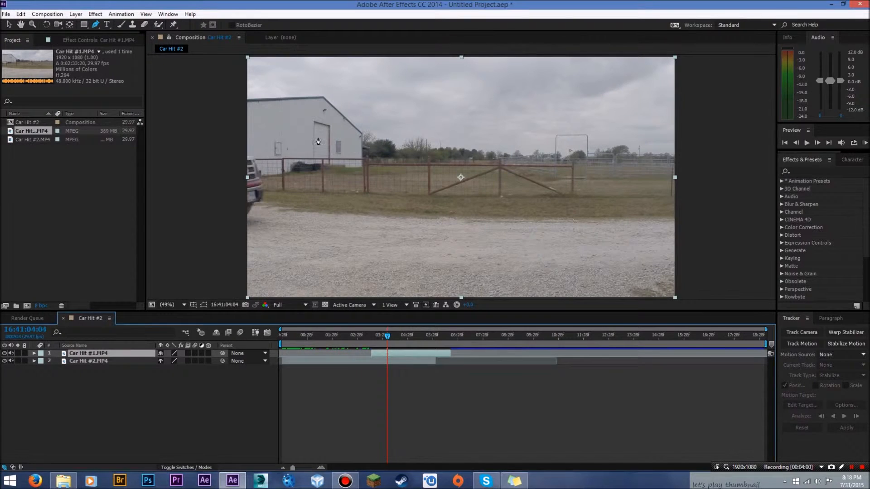
left_click(246, 155)
left_click(253, 157)
left_click(257, 165)
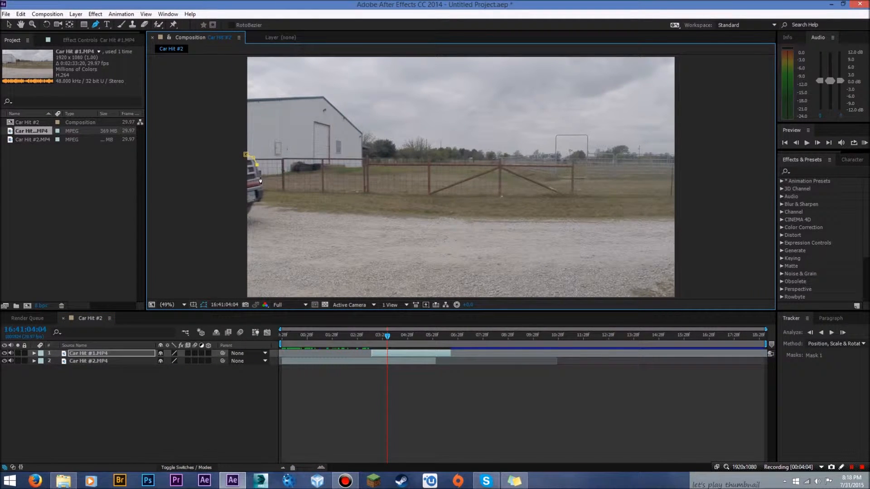
left_click(260, 176)
left_click(263, 188)
left_click(263, 195)
scroll(305, 194, "up", 4)
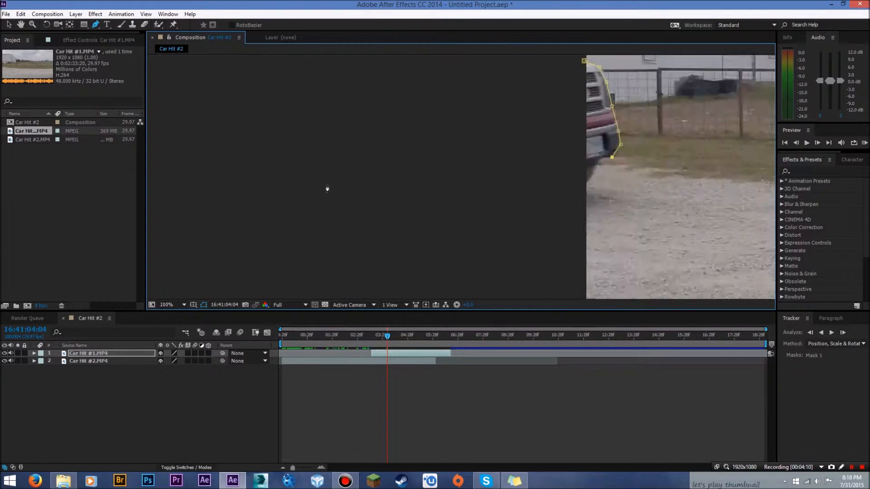
left_click_drag(634, 159, 150, 180)
left_click_drag(580, 148, 295, 190)
scroll(301, 190, "down", 2)
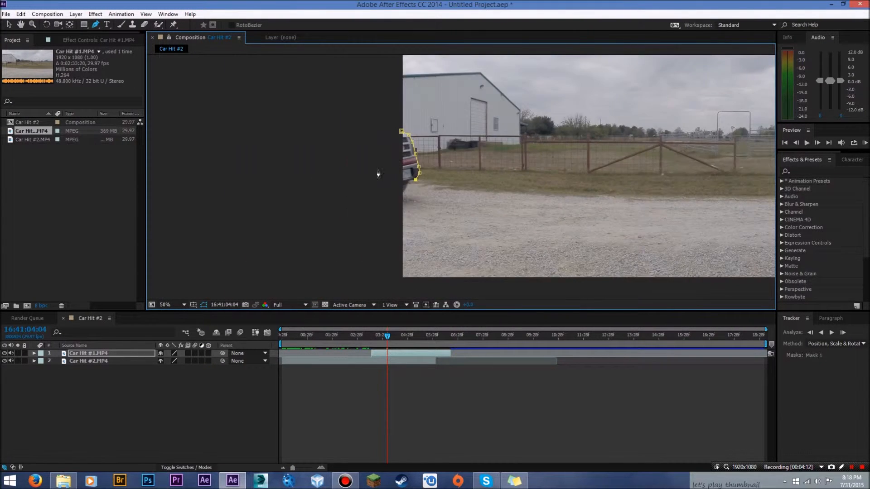
scroll(458, 175, "up", 2)
scroll(458, 175, "down", 2)
left_click(363, 219)
left_click(357, 226)
left_click(352, 239)
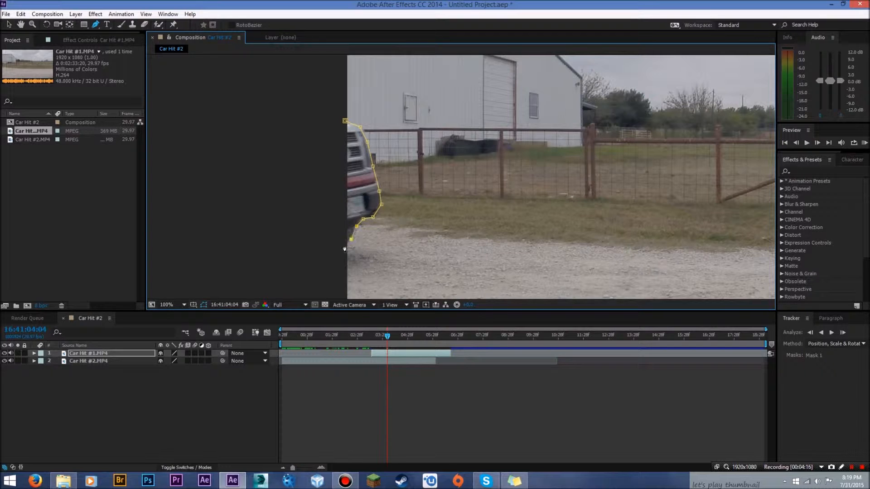
Step: Continue the mask path around the area outside the frame and close it at its first point above the truck's hood
left_click(316, 246)
left_click_drag(299, 241, 298, 234)
left_click(296, 229)
left_click(292, 216)
left_click(288, 206)
left_click(287, 184)
left_click(290, 169)
left_click(292, 149)
left_click(297, 132)
left_click(309, 126)
left_click(322, 124)
left_click(345, 121)
Step: Advance one frame to 16:41:04:05 and move the whole mask forward to cover the truck's new position
key("Page_Down")
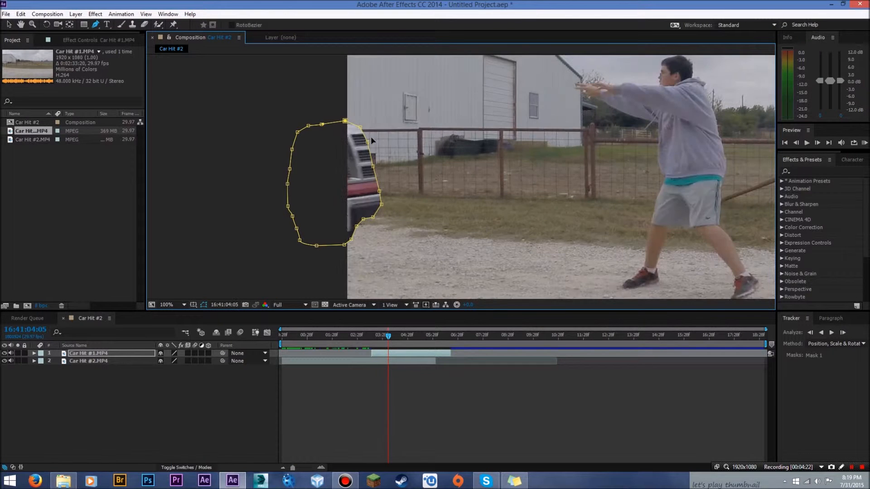
key("v")
double_click(376, 179)
left_click_drag(356, 189, 402, 196)
key("Return")
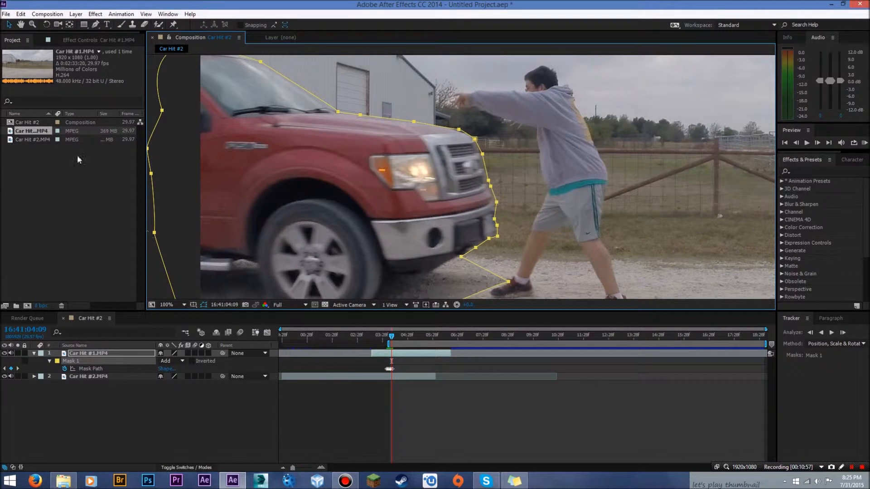
Step: Step back and forth through frames 16:41:04:06 to 16:41:04:09 to examine the masked truck edge around the bumper and ground
key("comma")
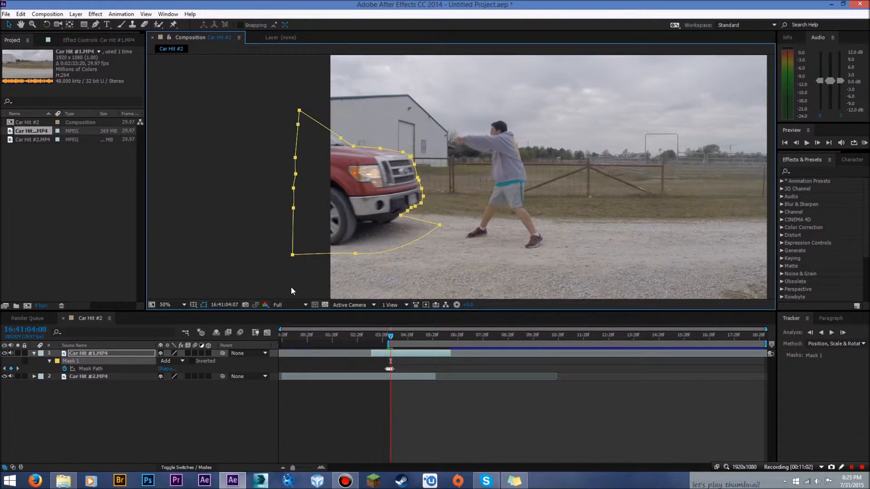
left_click(129, 410)
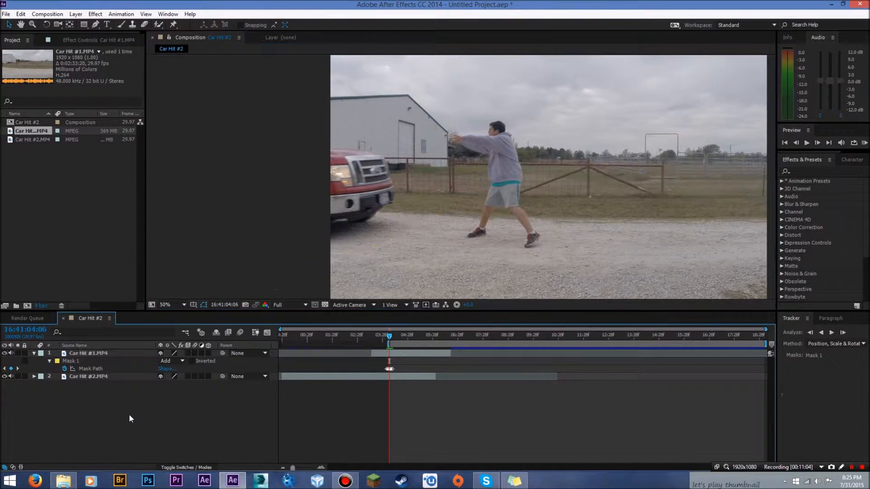
left_click_drag(604, 166, 665, 162)
scroll(457, 176, "up", 2)
key("Page_Down")
key("Page_Down")
key("Page_Down")
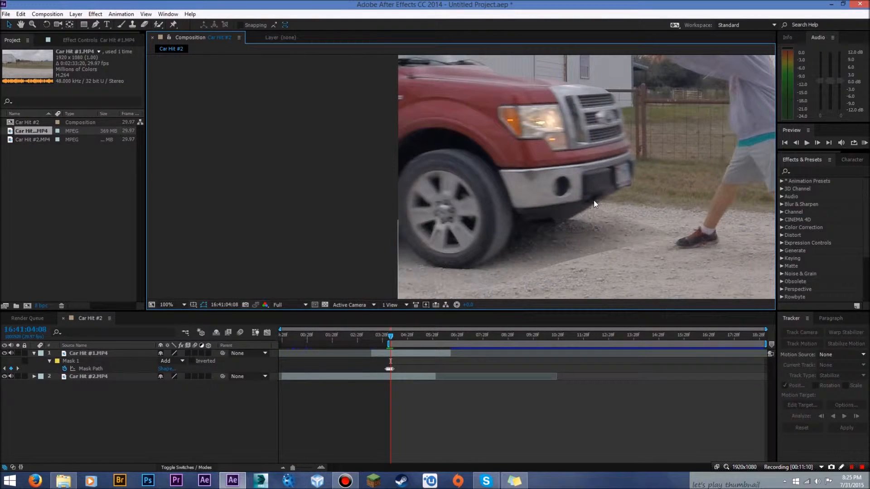
key("Page_Up")
key("Page_Up")
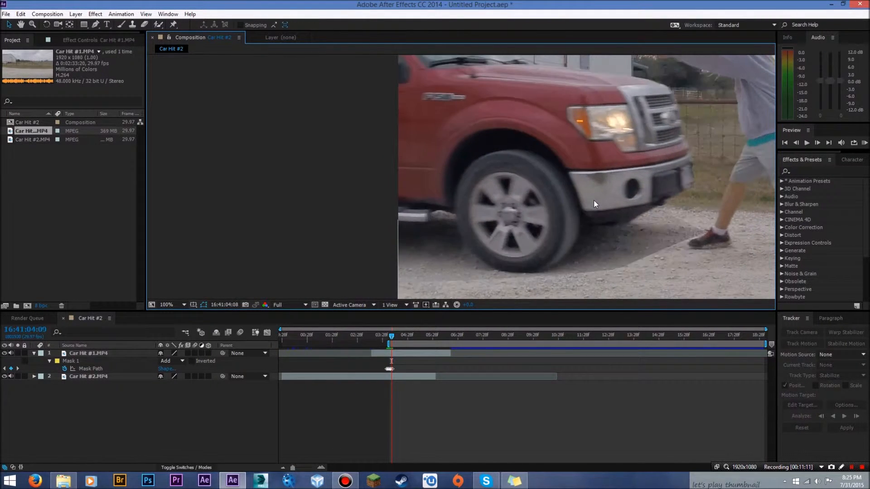
key("Page_Down")
key("Page_Up")
key("Page_Down")
key("Page_Down")
key("comma")
key("comma")
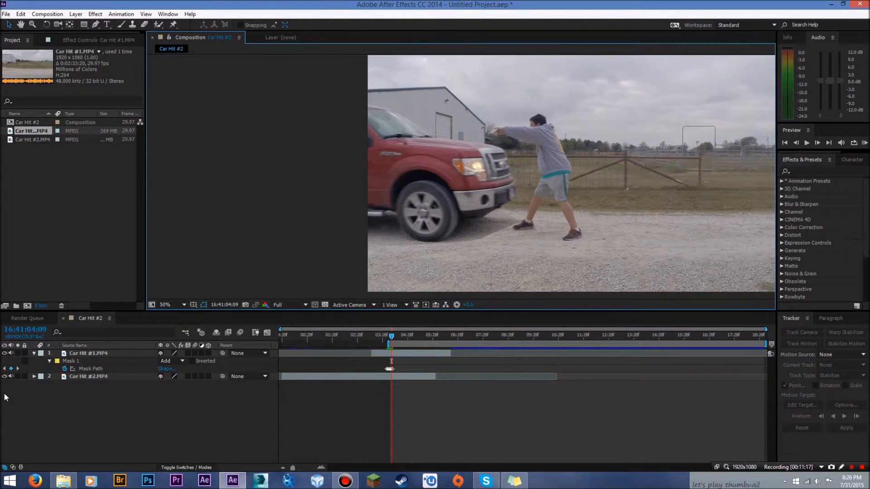
Step: Feather Mask 1 on the Car Hit #1 layer by 35 pixels to soften the edge around the truck
left_click(49, 361)
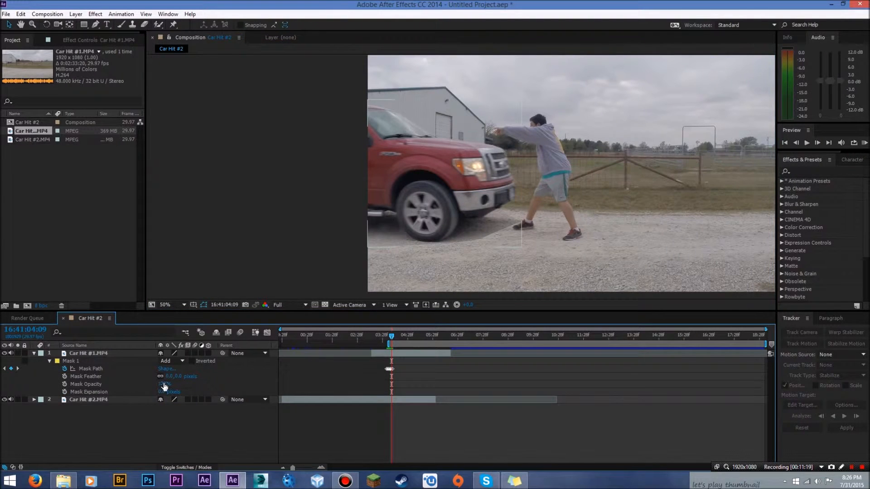
left_click_drag(182, 376, 186, 376)
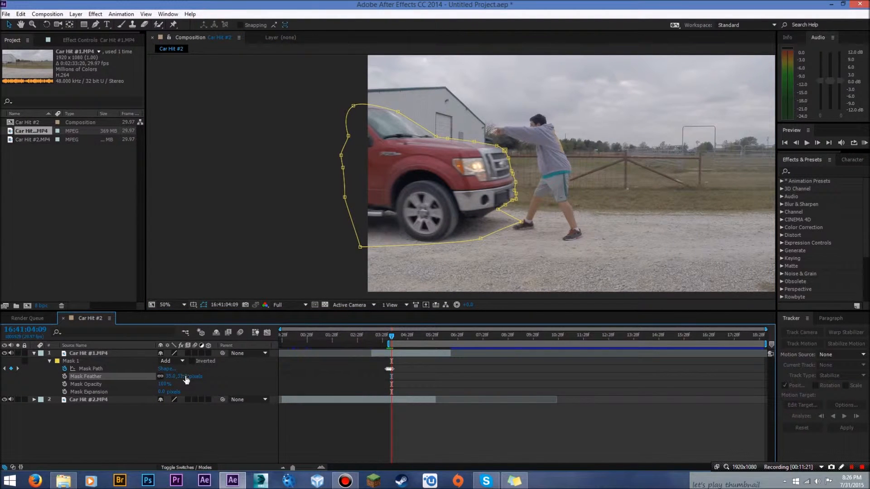
key("period")
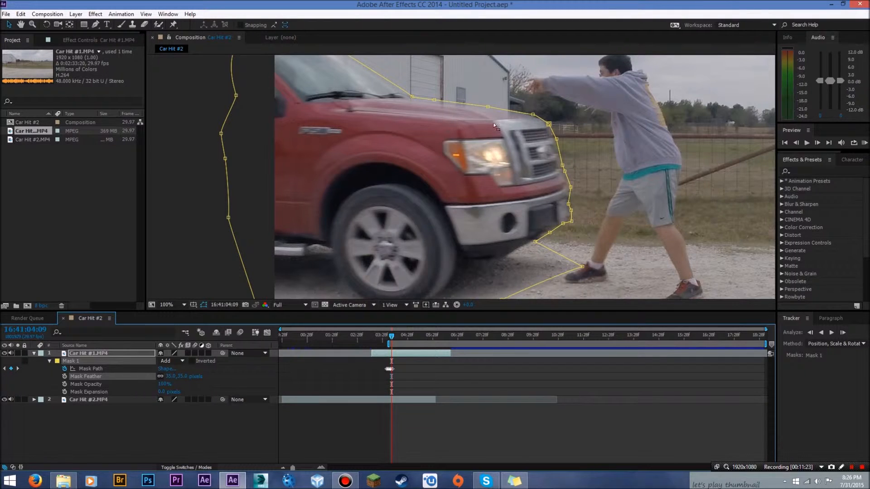
left_click(240, 421)
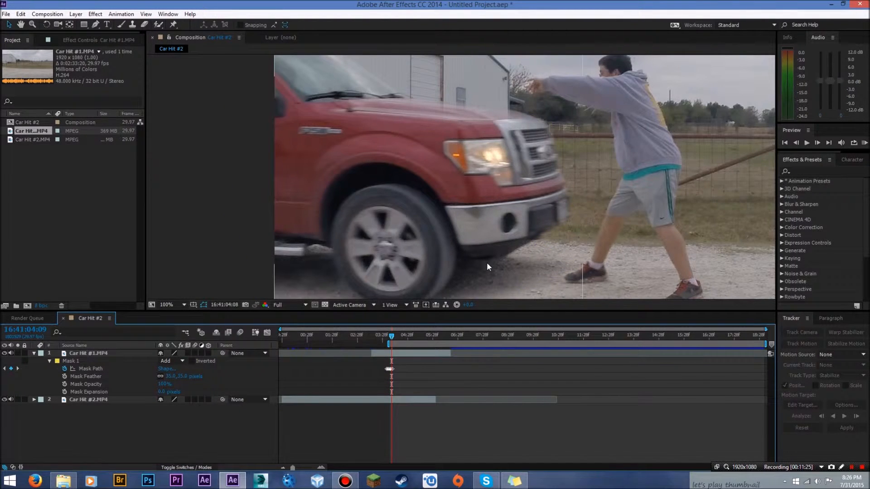
Step: Go back to frame 16:41:04:06 and set Mask 1's expansion to 17 pixels
key("Page_Up")
key("Page_Up")
key("Page_Up")
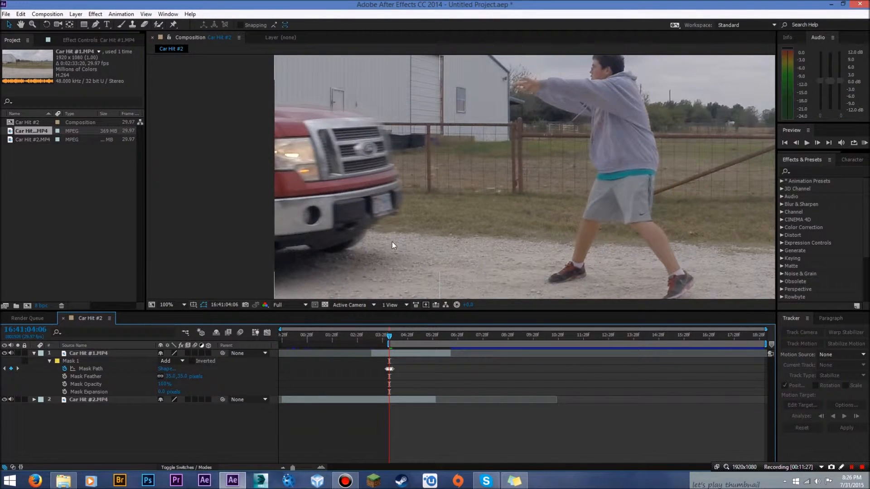
left_click_drag(162, 392, 165, 392)
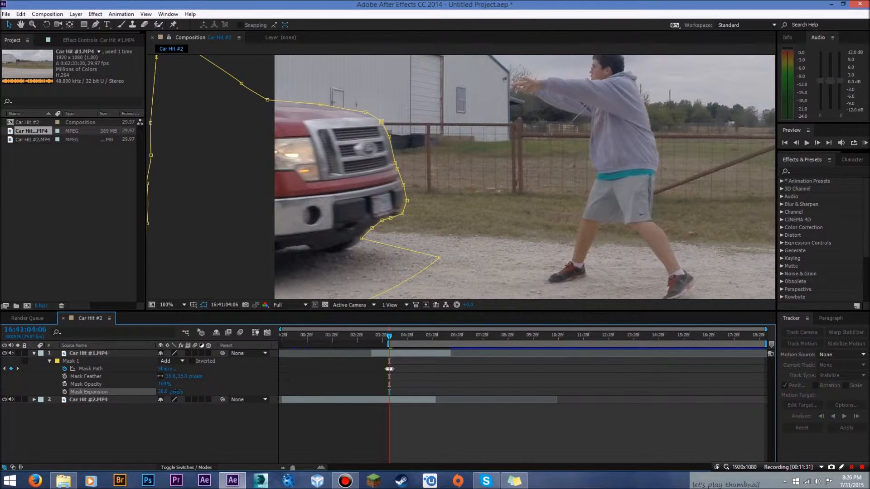
left_click_drag(161, 392, 168, 393)
left_click(216, 409)
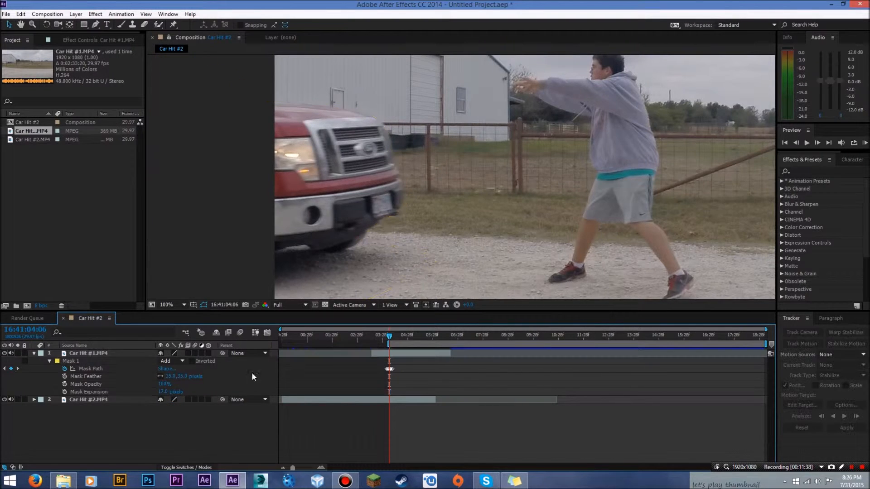
Step: Examine how the truck meets the actor by comparing frames 16:41:04:09 and 16:41:04:10
scroll(401, 193, "down", 2)
key("Page_Down")
key("Page_Down")
key("Page_Down")
key("Page_Down")
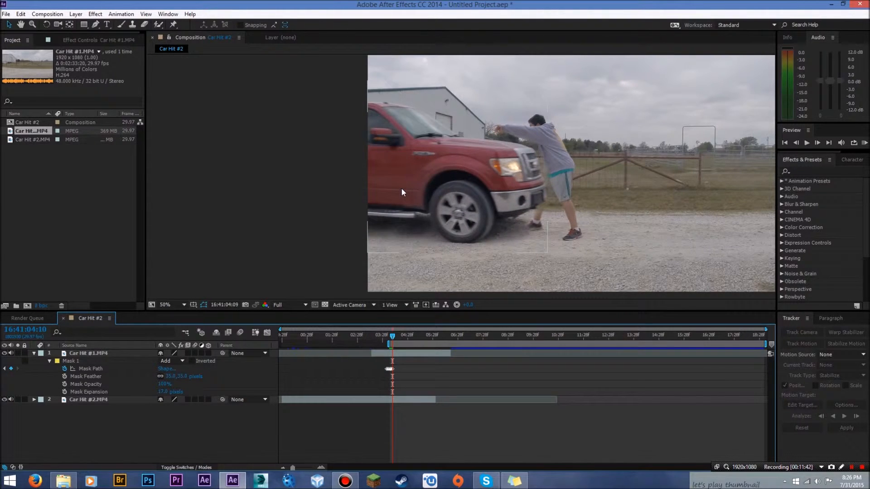
key("Page_Up")
key("Page_Down")
key("Page_Up")
key("Page_Down")
scroll(390, 183, "up", 2)
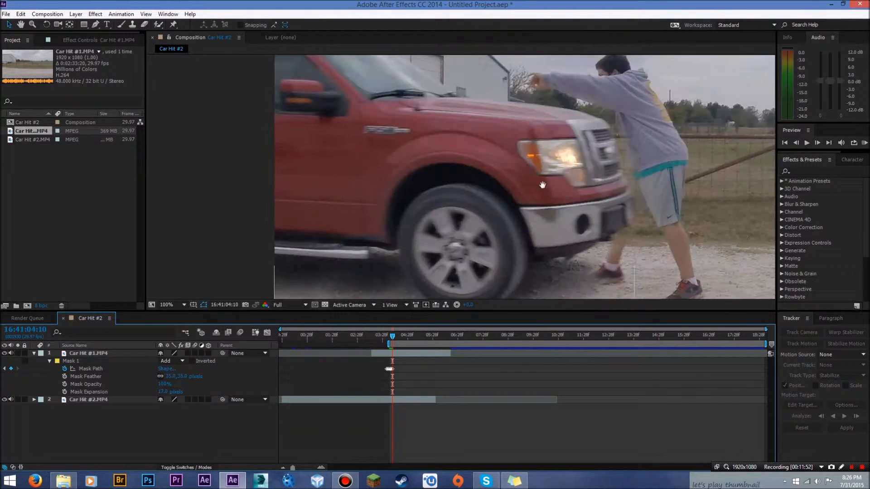
Step: Extend the start of the composition's work area back to where the Car Hit #1 clip begins
scroll(387, 167, "down", 2)
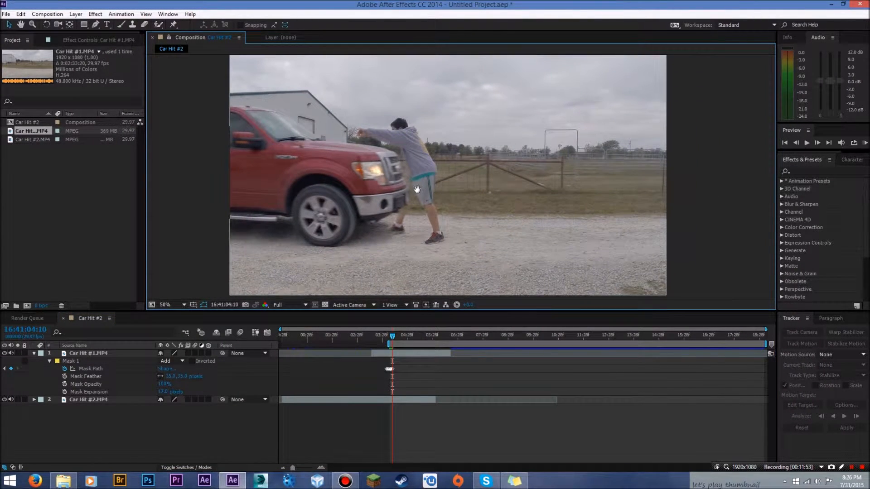
left_click_drag(416, 189, 427, 199)
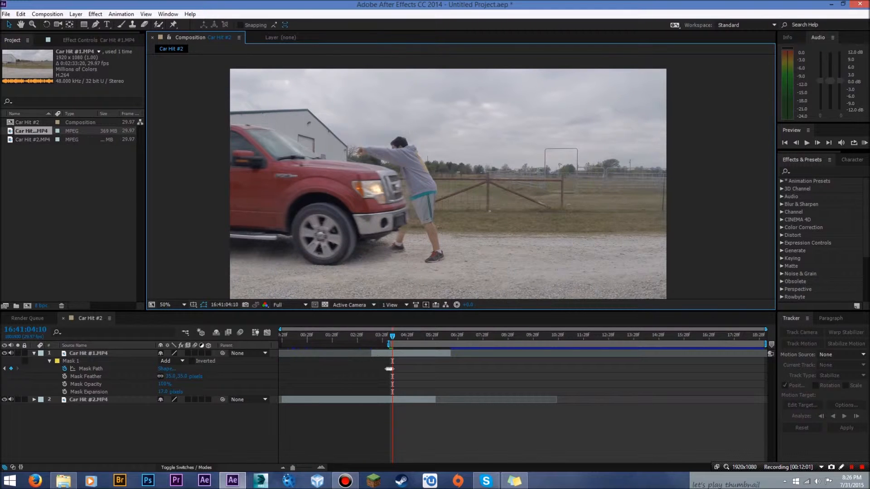
left_click_drag(389, 345, 370, 345)
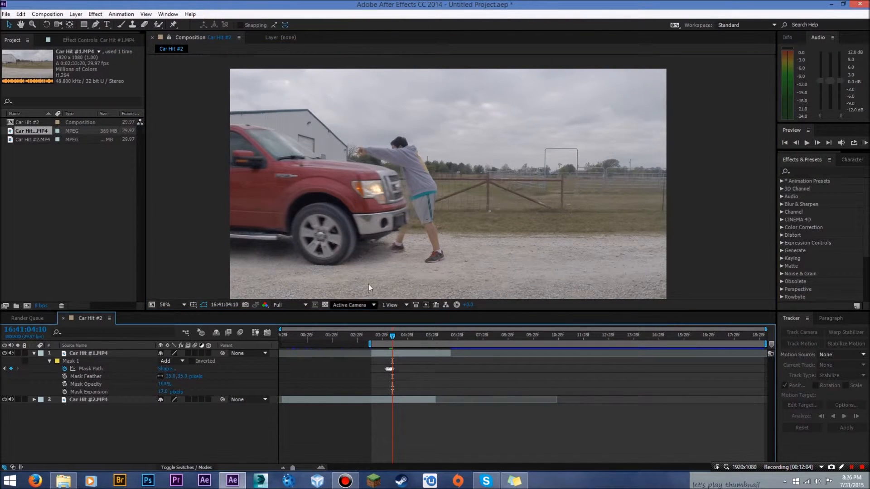
Step: Select the Car Hit #1 layer and step through the frames around 16:41:04:10 to examine the moment of impact
left_click(95, 355)
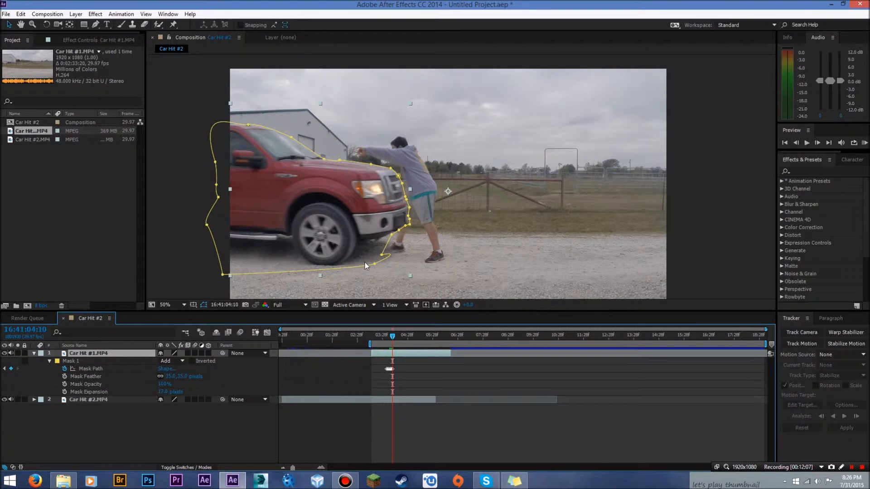
key("Page_Up")
key("Page_Down")
key("Page_Down")
key("Page_Up")
key("Page_Down")
key("Page_Up")
key("Page_Down")
key("Page_Up")
scroll(441, 252, "down", 2)
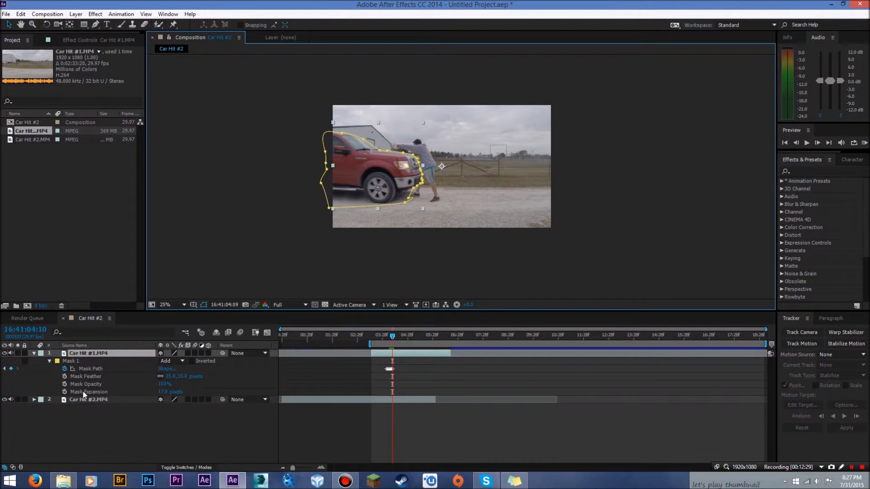
Step: Keyframe Mask 1's expansion at 16:41:04:09 and raise it to about 1000 pixels at 16:41:04:10 so the truck clip fills the frame
key("Page_Up")
left_click(65, 392)
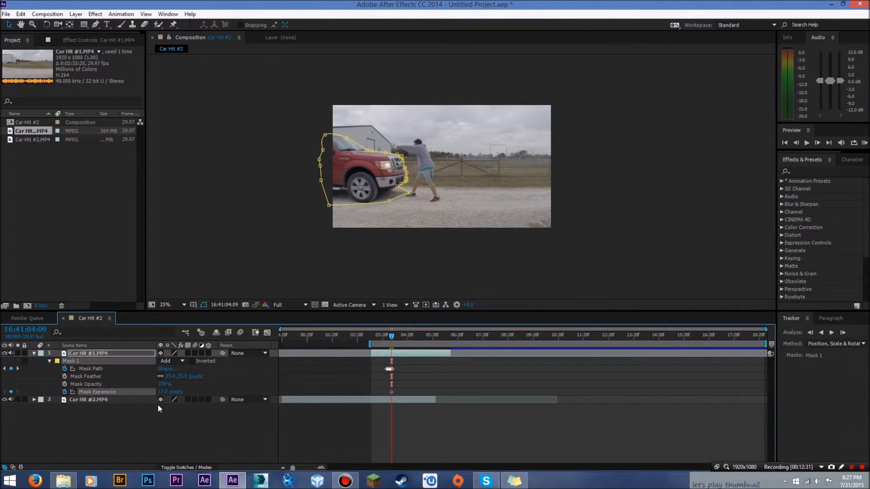
key("Page_Down")
left_click_drag(164, 392, 690, 348)
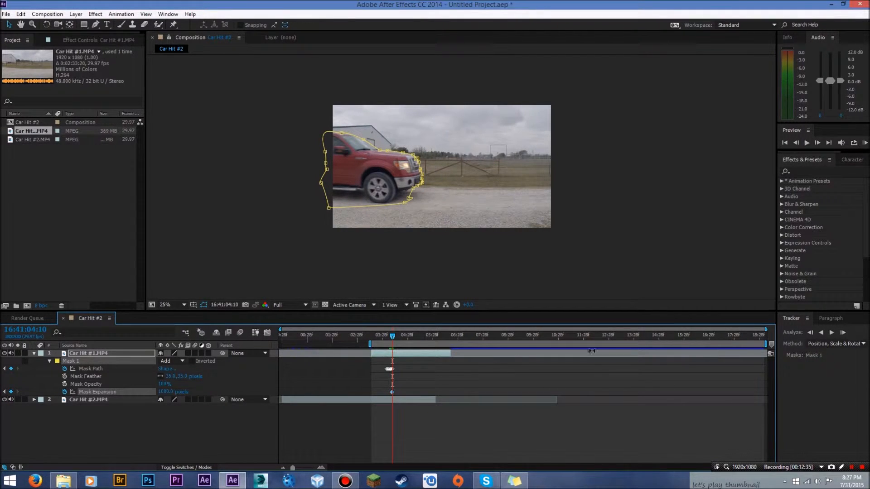
Step: At 16:41:04:10, pull mask points from the truck's bumper out over the road and fence, and one windshield point up over the building
scroll(456, 165, "up", 2)
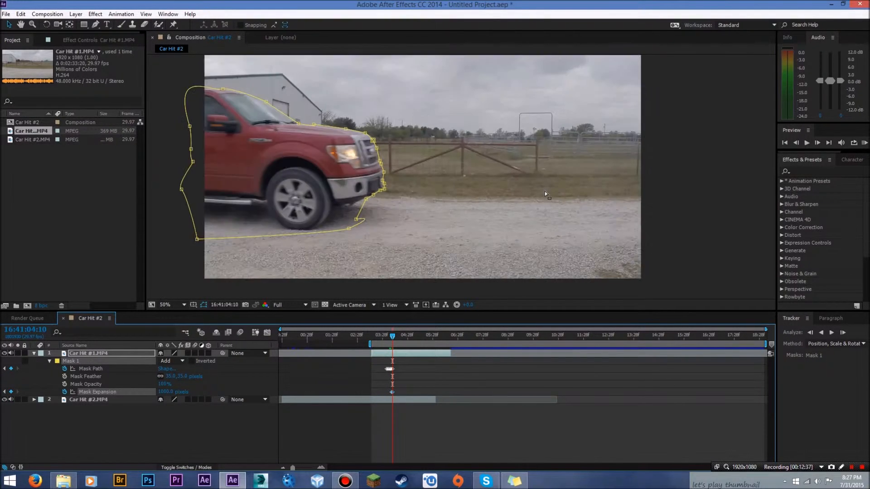
left_click_drag(545, 191, 542, 227)
left_click_drag(368, 235, 557, 253)
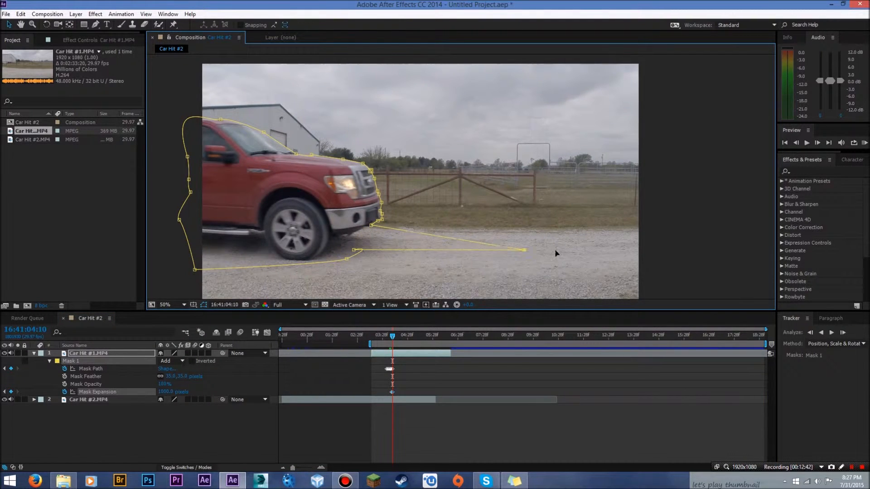
left_click_drag(372, 226, 511, 164)
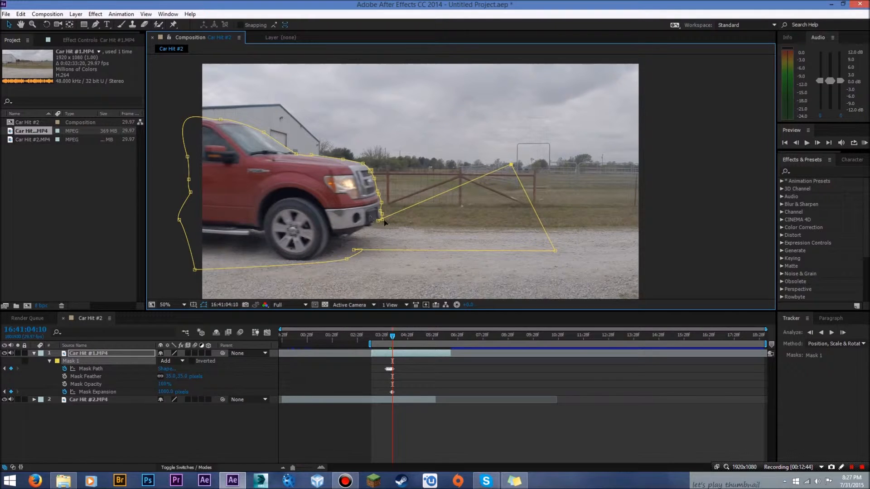
left_click_drag(384, 224, 468, 166)
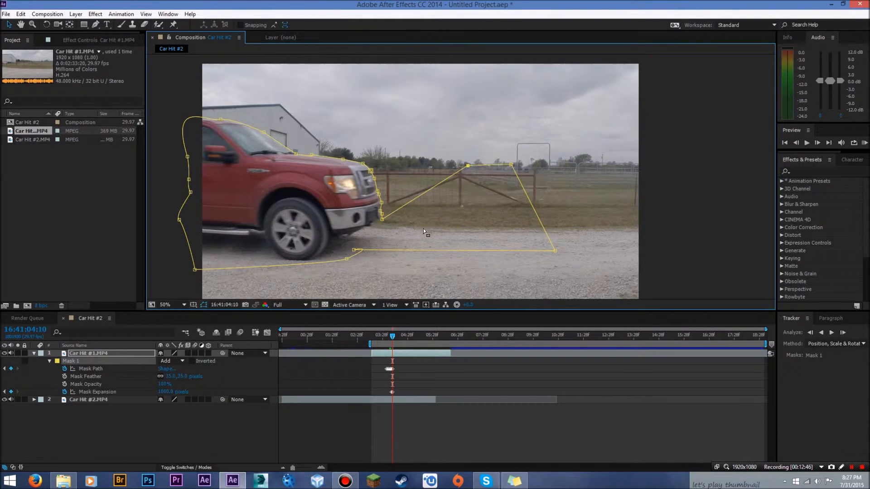
scroll(425, 231, "down", 1)
scroll(425, 231, "up", 1)
mouse_move(425, 231)
left_mouse_down()
mouse_move(446, 149)
mouse_move(445, 191)
mouse_move(412, 240)
left_mouse_up()
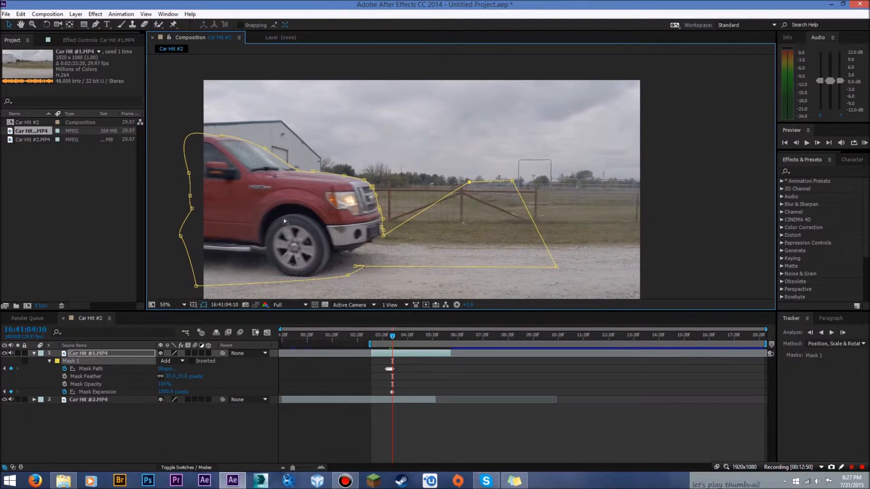
left_click_drag(266, 148, 280, 126)
left_click_drag(470, 183, 471, 164)
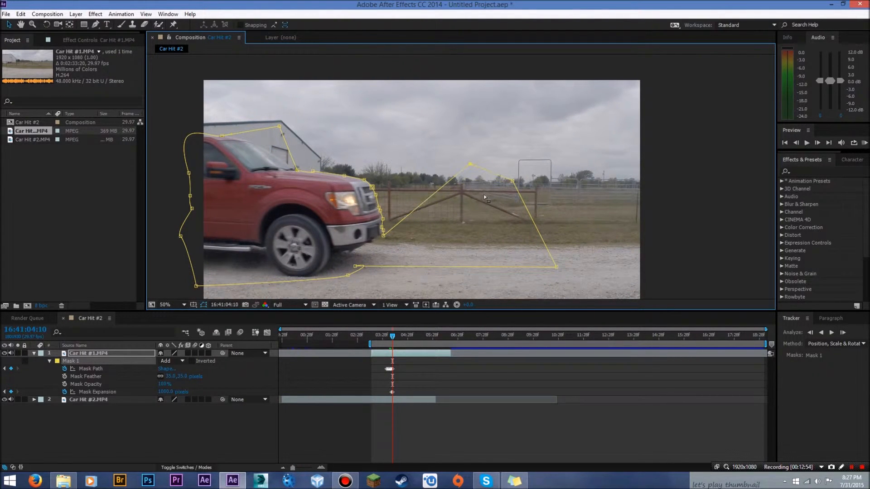
Step: Toggle the Car Hit #1 layer's visibility repeatedly to compare the frame with and without it, leaving it visible and deselected
left_click(5, 354)
left_click(4, 354)
left_click(4, 353)
left_click(5, 354)
left_click(5, 354)
left_click(4, 354)
left_click(5, 354)
left_click(5, 353)
left_click(4, 353)
left_click(5, 354)
left_click(5, 354)
left_click(4, 354)
left_click(4, 353)
left_click(5, 353)
left_click(165, 423)
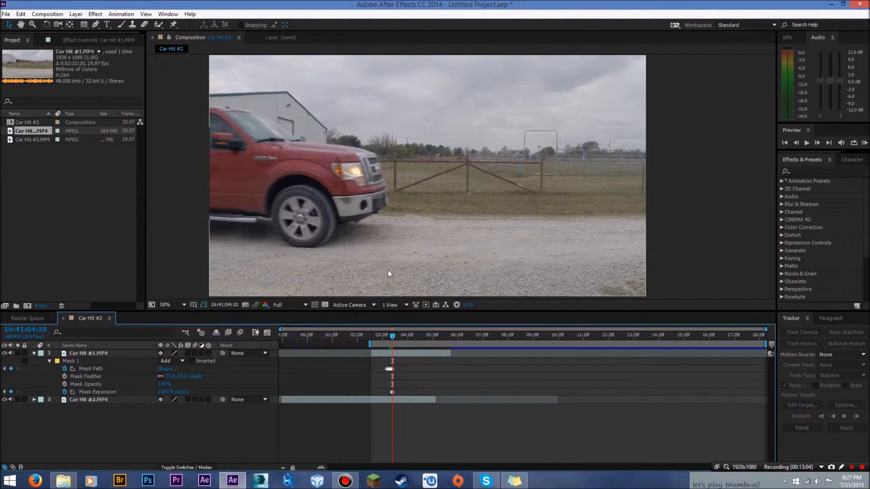
Step: Step between the frames around 16:41:04:09 and 16:41:04:10 to check the switch from actor to empty road
mouse_move(393, 340)
left_mouse_down()
mouse_move(382, 340)
mouse_move(401, 339)
mouse_move(374, 339)
mouse_move(393, 341)
left_mouse_up()
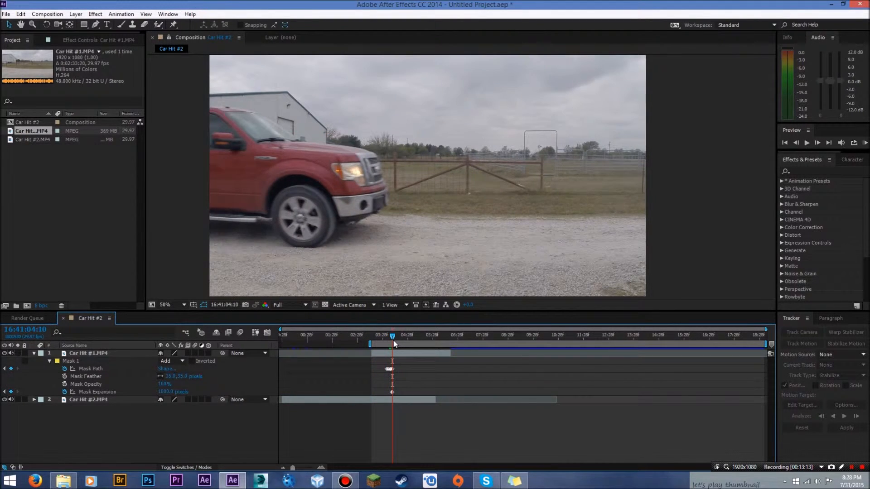
key("Page_Up")
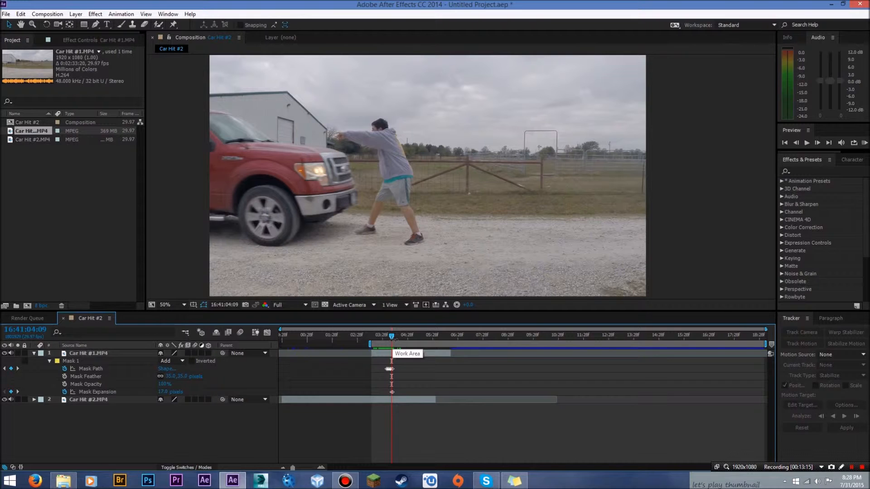
key("Page_Up")
key("Page_Down")
key("Page_Up")
key("Page_Down")
key("Page_Up")
key("Page_Down")
key("Page_Down")
key("Page_Up")
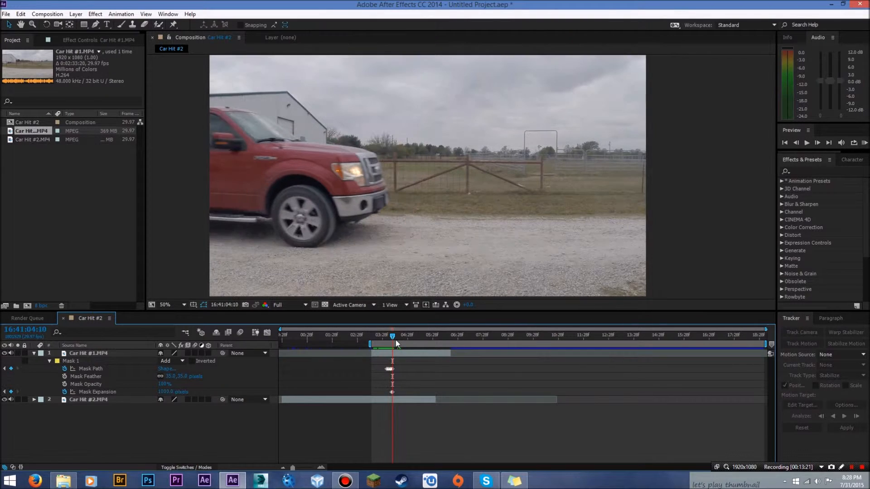
Step: Step back to 16:41:03:13 and forward again to 16:41:04:10 to review the car-hit sequence frame by frame
key("Page_Up")
key("Page_Up")
key("Page_Up")
key("Page_Up")
key("Page_Up")
key("Page_Up")
key("Page_Up")
key("Page_Up")
key("Page_Up")
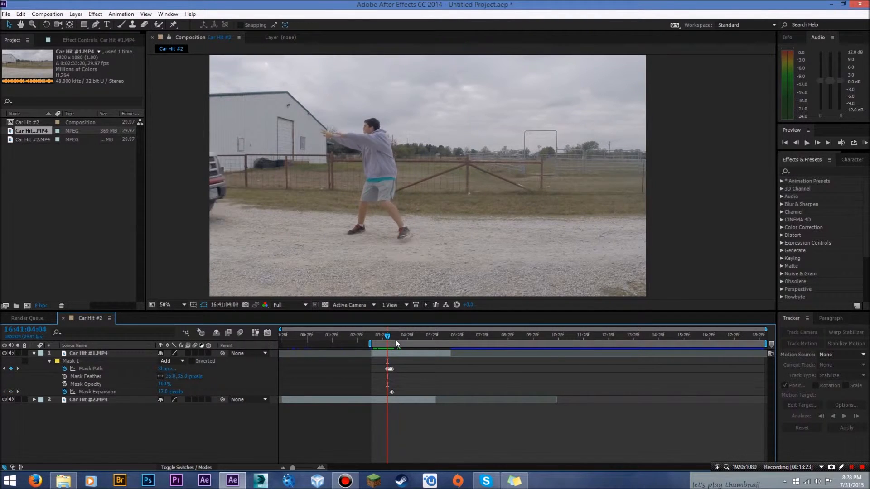
key("Page_Up")
key("Page_Up")
key("Page_Up")
key("Page_Up")
key("Page_Up")
key("Page_Up")
key("Page_Up")
key("Page_Up")
key("Page_Up")
key("Page_Up")
key("Page_Up")
key("Page_Up")
key("Page_Up")
key("Page_Up")
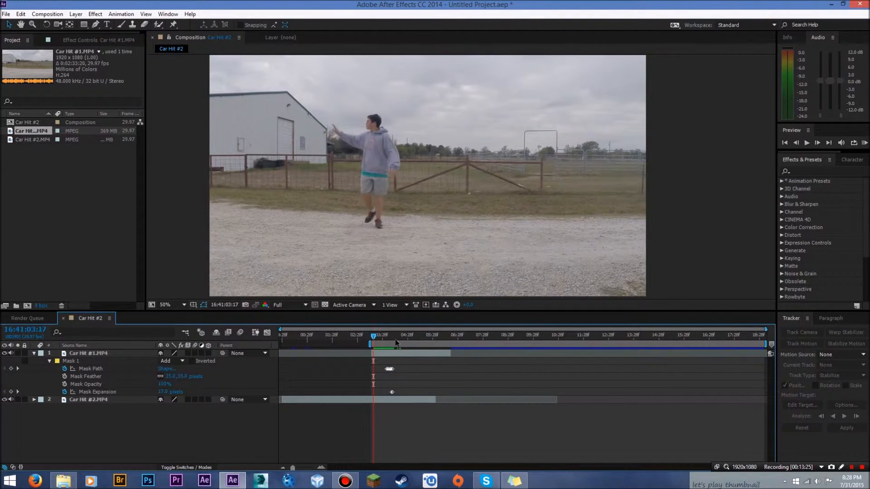
key("Page_Down")
key("Page_Down")
key("Page_Down")
key("Page_Down")
key("Page_Down")
key("Page_Down")
key("Page_Down")
key("Page_Down")
key("Page_Down")
key("Page_Down")
key("Page_Down")
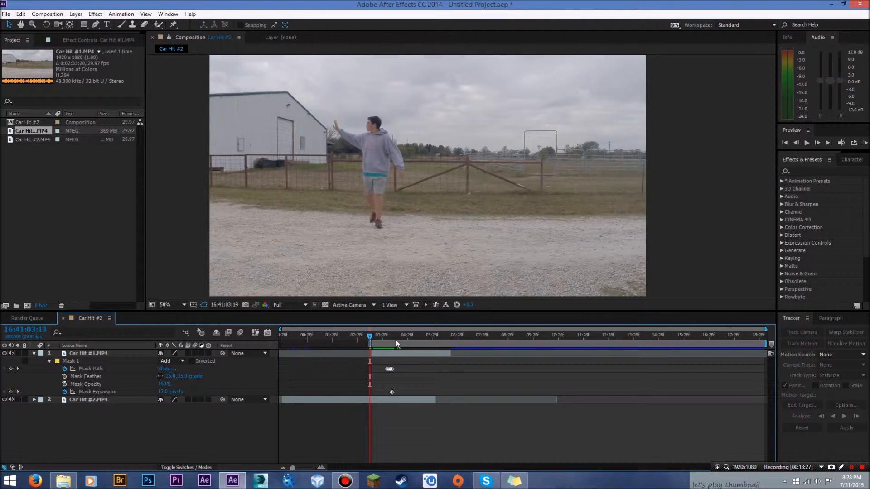
key("Page_Down")
key("Page_Down")
key("Page_Down")
key("Page_Down")
key("Page_Down")
key("Page_Down")
key("Page_Down")
key("Page_Down")
key("Page_Down")
key("Page_Down")
key("Page_Down")
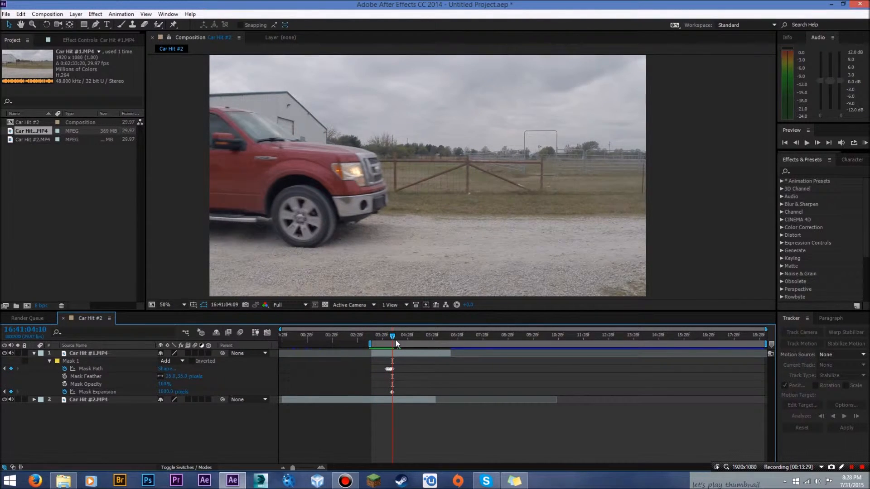
Step: Flip between 16:41:04:09 and 16:41:04:10 to compare the sky and background at the cut
key("Page_Down")
key("Page_Up")
key("Page_Down")
key("Page_Up")
key("Page_Down")
key("Page_Up")
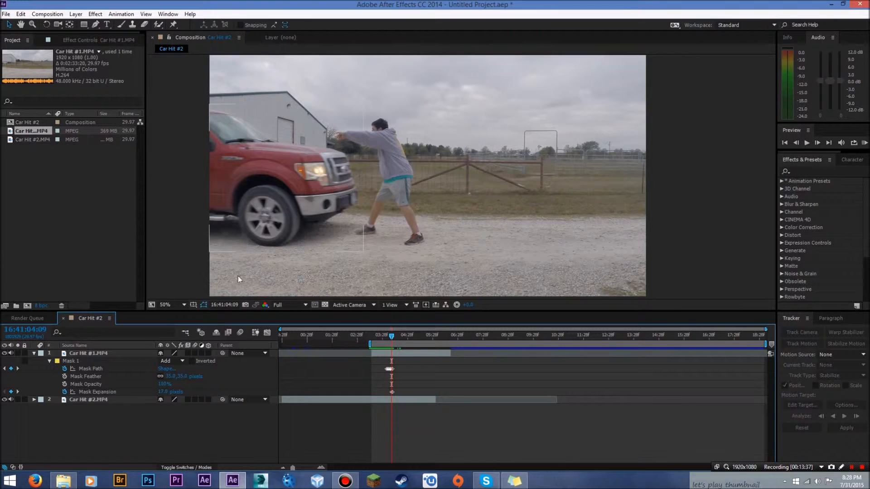
left_click(91, 354)
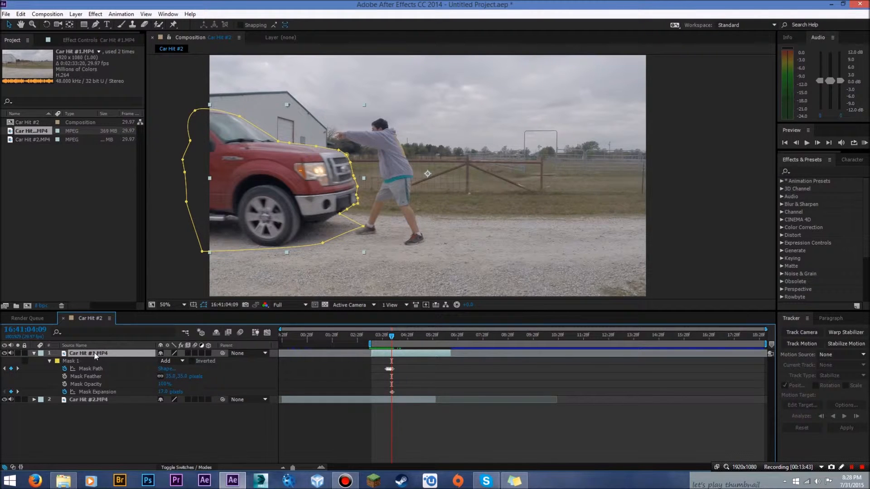
key("ctrl+d")
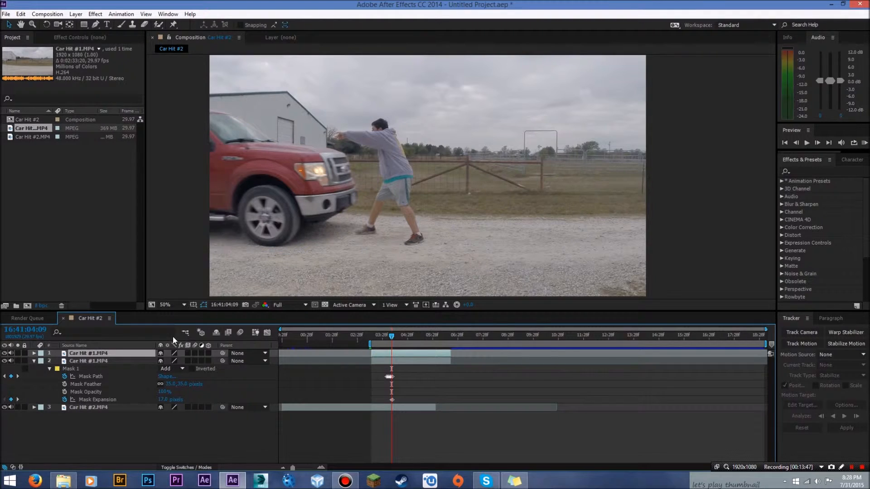
key("Delete")
Step: Duplicate the Car Hit #2 layer, rename the copy Clouds, and move it to the top of the layer stack
left_click(132, 399)
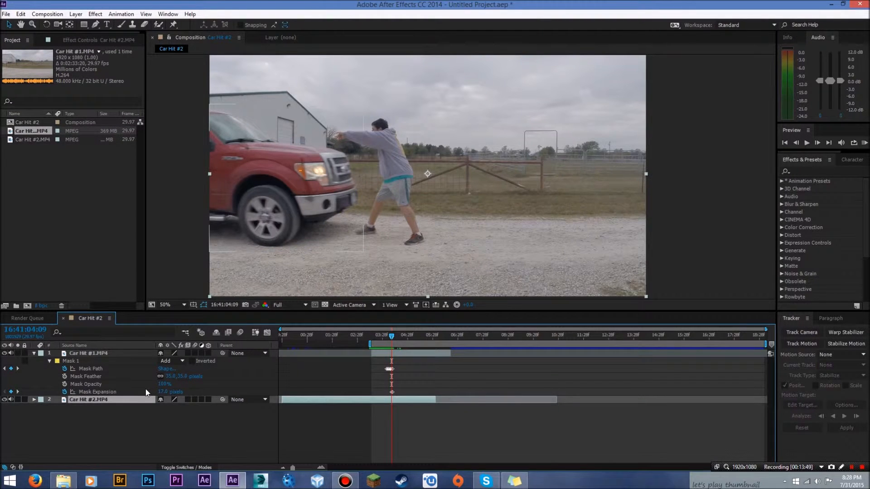
key("ctrl+d")
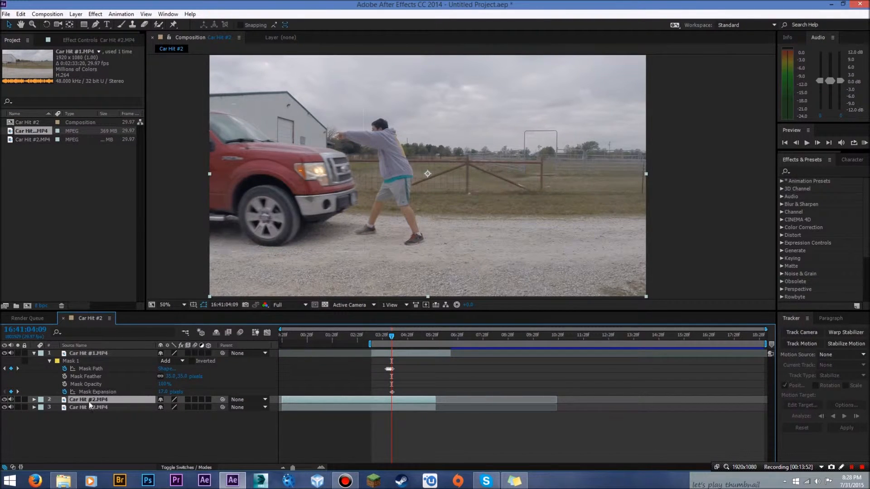
key("Return")
type("Clouds")
key("Return")
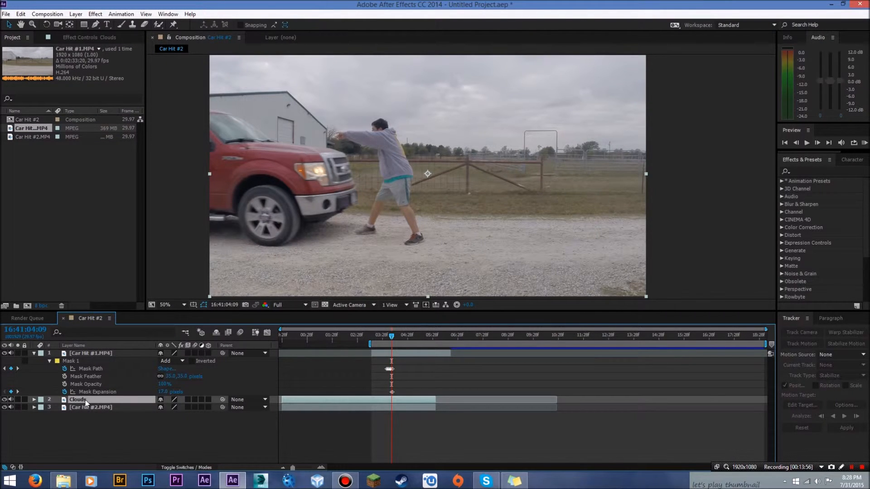
left_click_drag(83, 403, 89, 349)
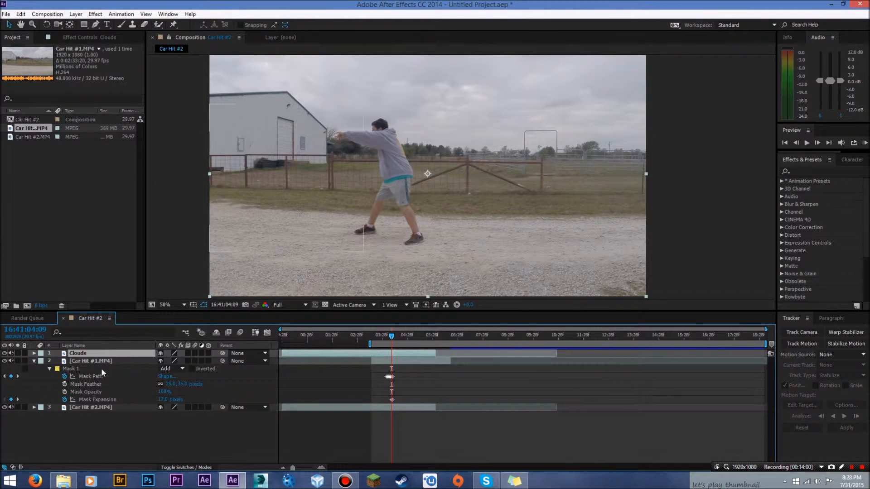
Step: Start a Pen mask on the Clouds layer, tracing just above the building roof, the actor's head, the treeline and the goal frame
left_click(96, 24)
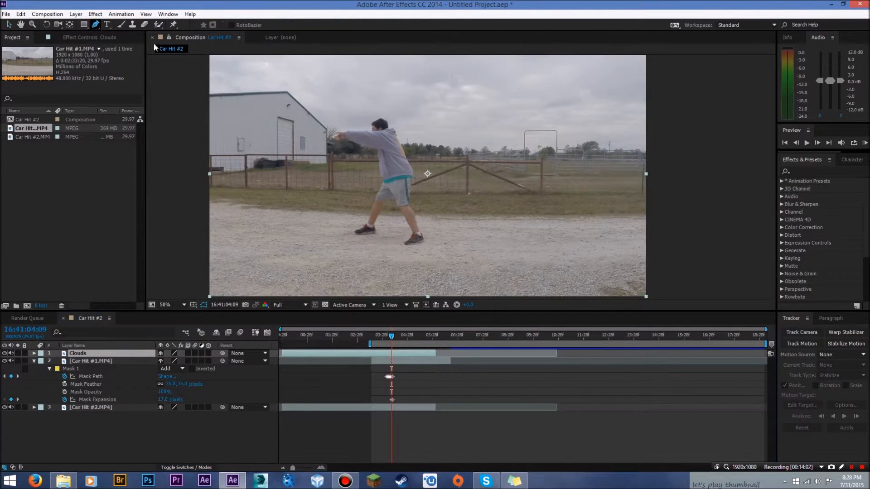
left_click(208, 91)
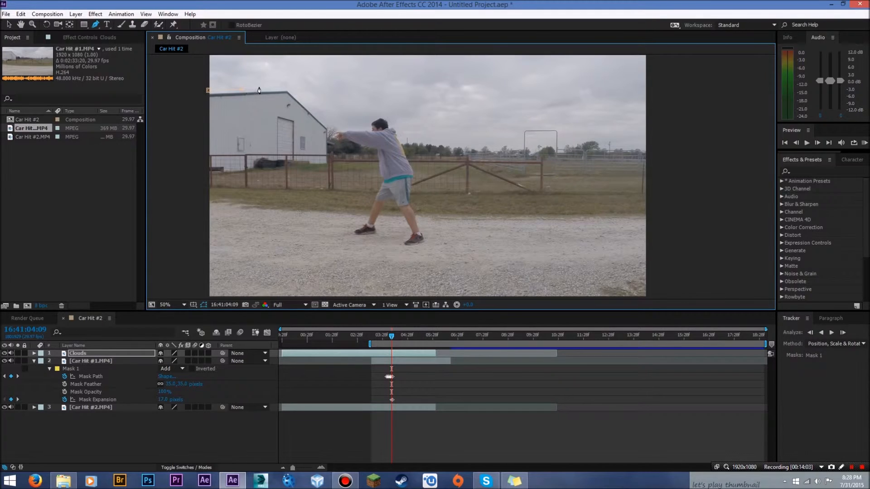
left_click(340, 123)
left_click(361, 121)
left_click(373, 111)
left_click(394, 112)
left_click(403, 126)
left_click(451, 140)
left_click(483, 141)
left_click(504, 135)
left_click(513, 128)
left_click(530, 124)
left_click(566, 122)
left_click(576, 125)
left_click(582, 133)
left_click(641, 105)
left_click(639, 76)
left_click(628, 65)
left_click(616, 60)
scroll(617, 60, "up", 1)
left_click(605, 57)
left_click(594, 53)
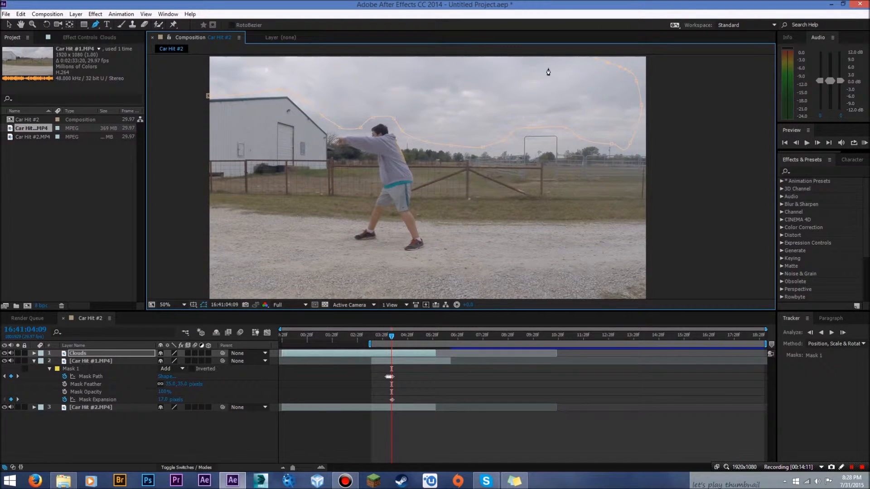
scroll(544, 154, "up", 5)
left_click(376, 162)
key("ctrl+z")
key("ctrl+z")
key("ctrl+z")
key("ctrl+z")
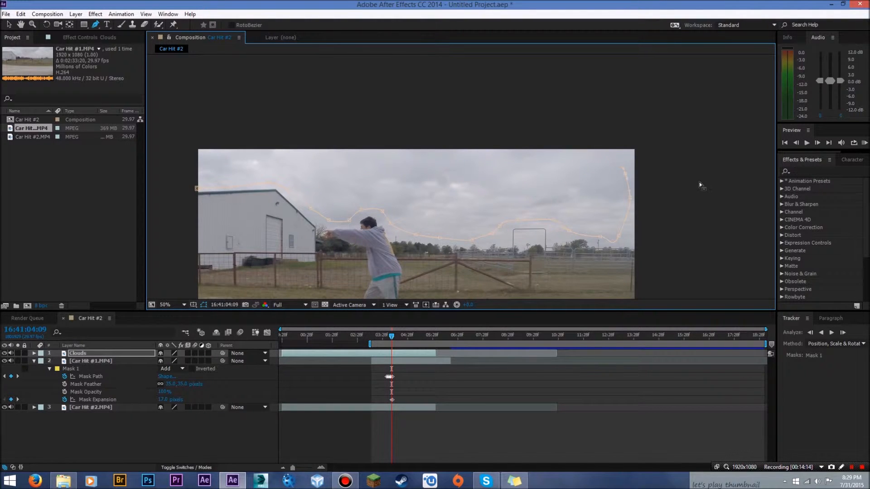
Step: Carry the Clouds mask outside the frame around the sky and close it at its starting point beside the building roof
left_click(652, 233)
left_click(662, 206)
left_click(666, 142)
left_click(546, 111)
left_click(412, 109)
left_click(373, 110)
left_click(256, 110)
left_click(159, 151)
left_click(169, 186)
left_click(174, 191)
left_click(196, 188)
left_click_drag(378, 198, 393, 126)
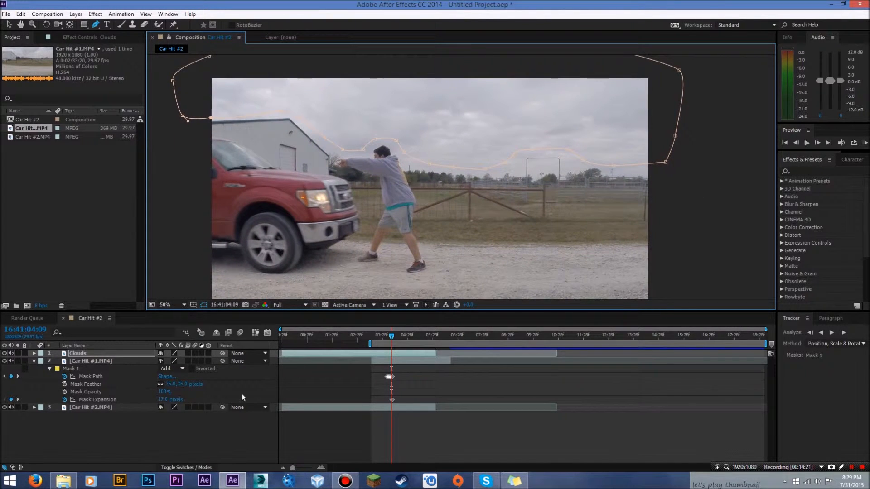
Step: Inspect the frames up to 16:41:04:11 with Car Hit #1 selected, toggling the Clouds layer's visibility to compare the sky
left_click(12, 361)
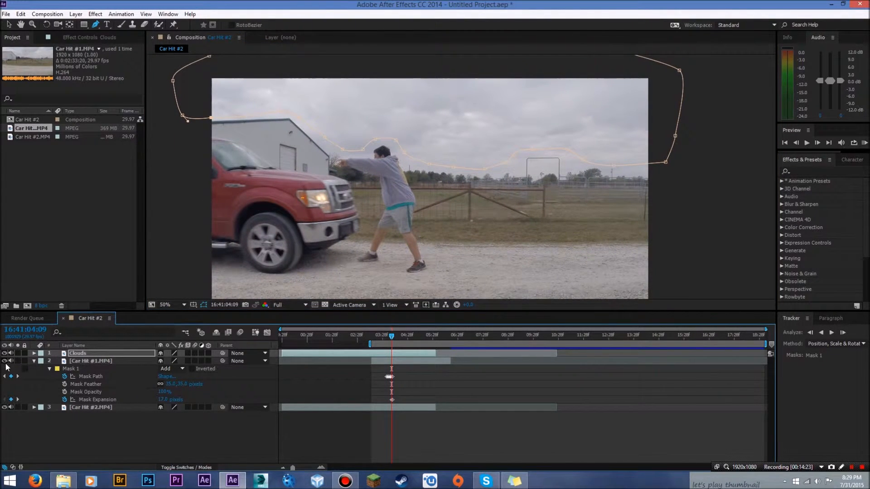
left_click(88, 360)
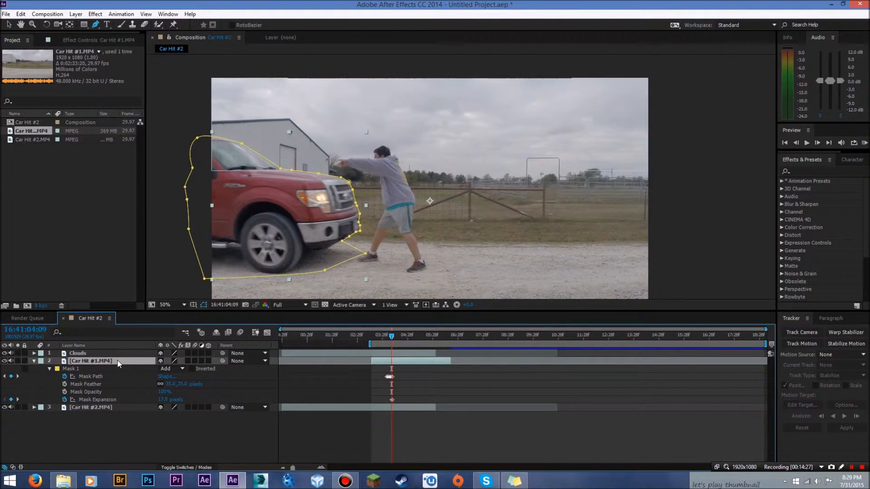
key("Page_Down")
key("Page_Down")
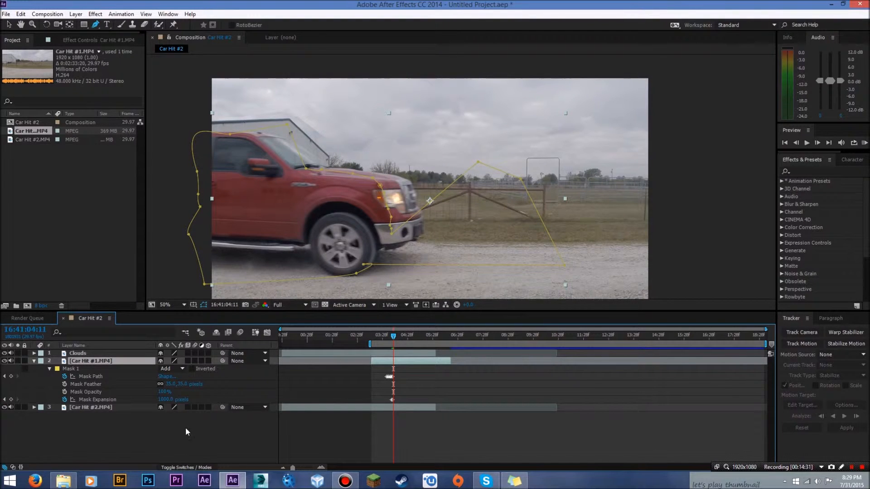
left_click(4, 353)
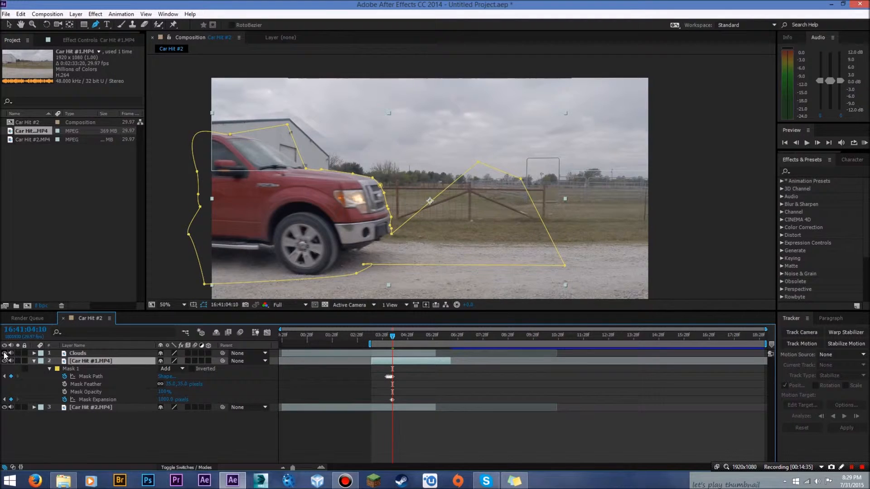
key("Page_Up")
Step: Show the mask feather of the Clouds layer and set it to 35 pixels
left_click(585, 158)
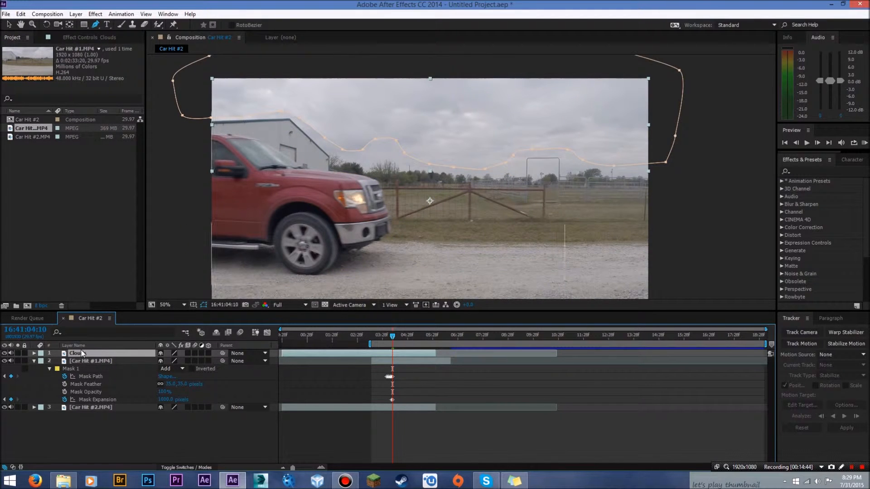
key("m")
key("f")
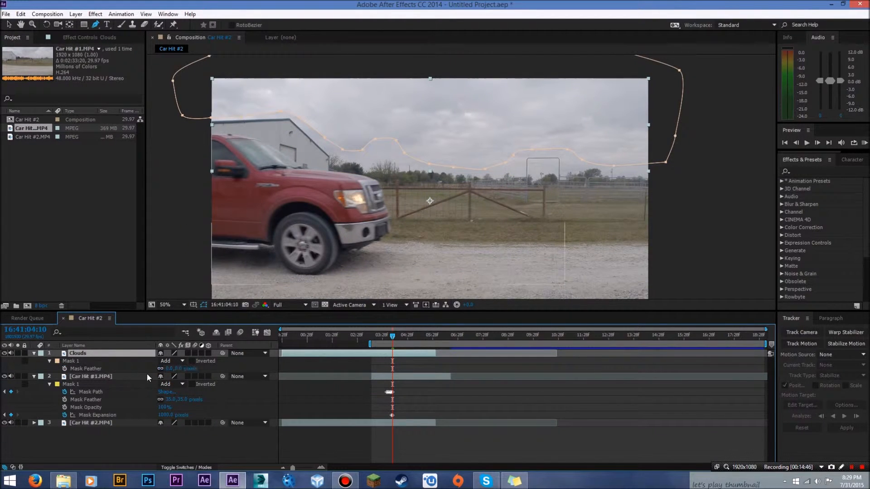
left_click(181, 369)
left_click_drag(183, 368, 170, 368)
left_click(182, 443)
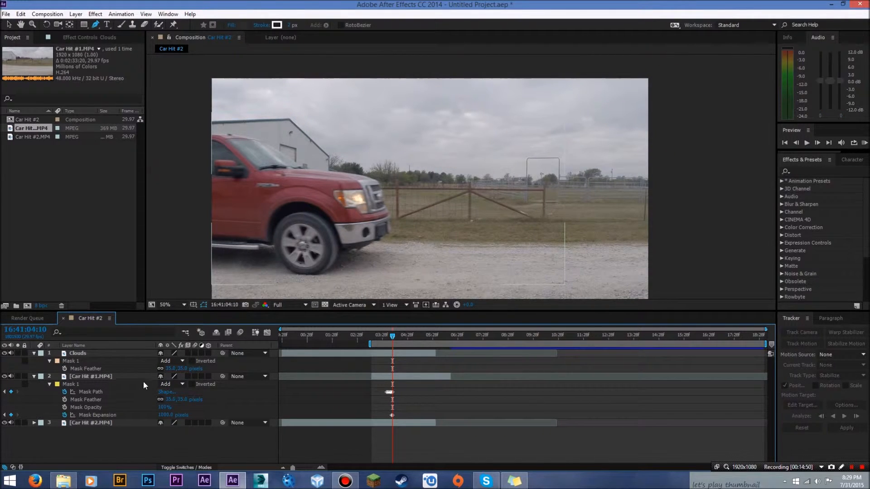
Step: Readjust the Clouds mask feather to 47 pixels
left_click(82, 353)
left_click(184, 368)
left_click_drag(184, 368, 192, 368)
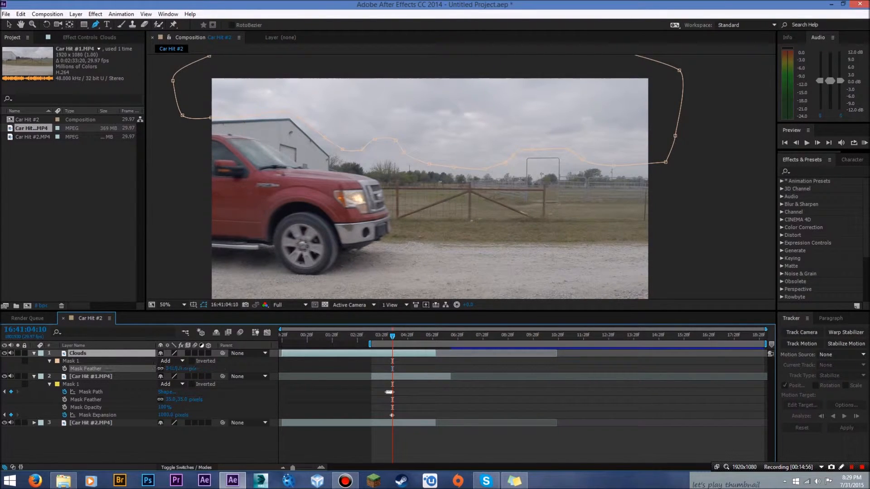
left_click_drag(144, 368, 118, 373)
left_click_drag(131, 372, 127, 372)
Step: Widen the Clouds mask's hump above the actor's position and set its feather to 78 pixels, leaving the layer deselected
key("v")
left_click(374, 141)
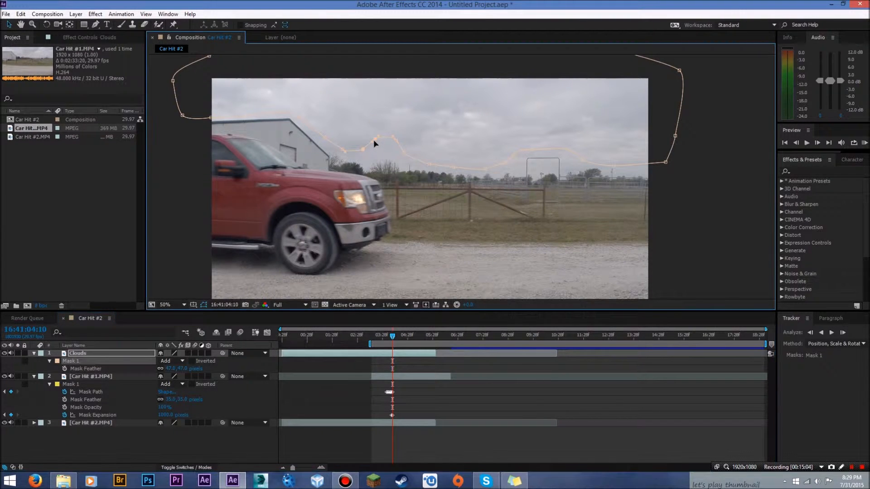
left_click_drag(375, 139, 405, 153)
left_click(171, 369)
type("78")
key("Return")
left_click(216, 439)
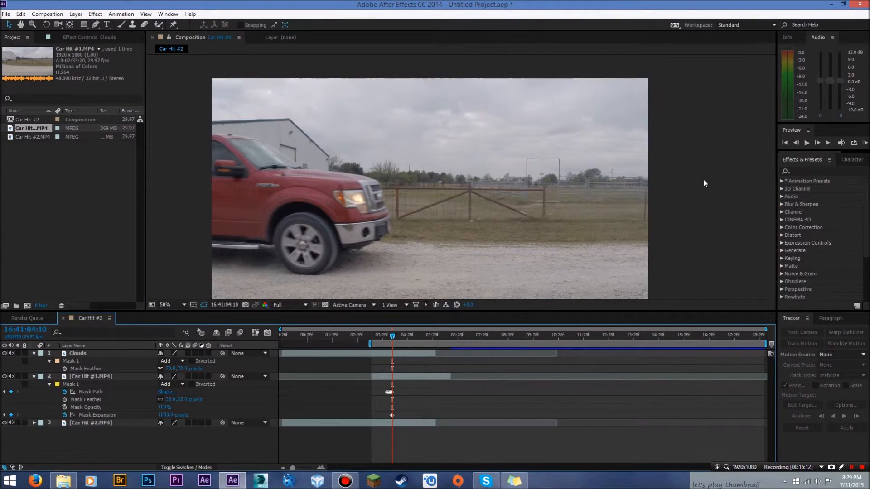
Step: Flip repeatedly between 16:41:04:09 and 16:41:04:10 to check how the masked clouds match across the cut
left_click_drag(703, 183, 648, 183)
key("Page_Up")
key("Page_Down")
key("Page_Up")
key("Page_Down")
key("Page_Up")
key("Page_Down")
key("Page_Up")
key("Page_Down")
key("Page_Up")
key("Page_Down")
key("Page_Up")
key("Page_Down")
key("Page_Up")
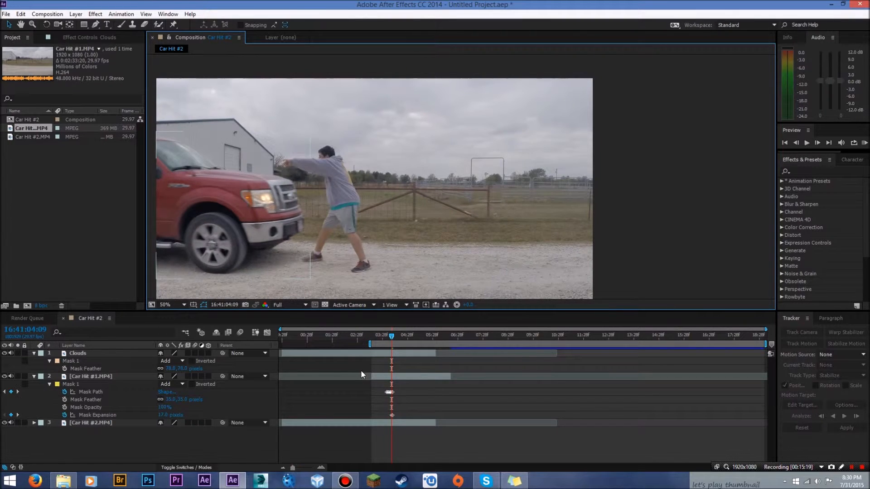
Step: Step through the frames from 16:41:04:09 to 16:41:04:12 and back to check the sky's continuity around the impact
key("Page_Down")
key("Page_Down")
key("Page_Up")
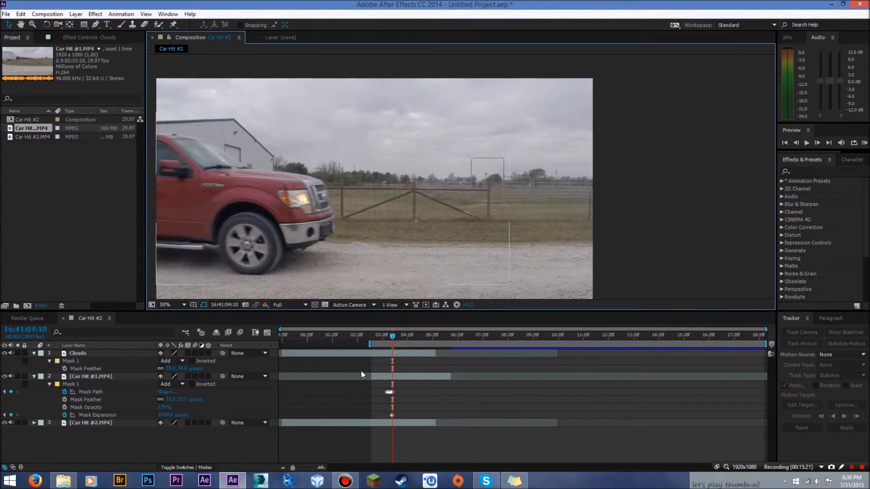
key("Page_Up")
key("Page_Down")
key("Page_Down")
key("Page_Down")
key("Page_Up")
key("Page_Up")
key("Page_Up")
key("Page_Down")
key("Page_Up")
key("Page_Down")
key("Page_Up")
key("Page_Down")
Step: Lower the Clouds mask points around the goal frame toward the horizon, checking 16:41:04:09 against 16:41:04:10, and deselect the layer
left_click(117, 349)
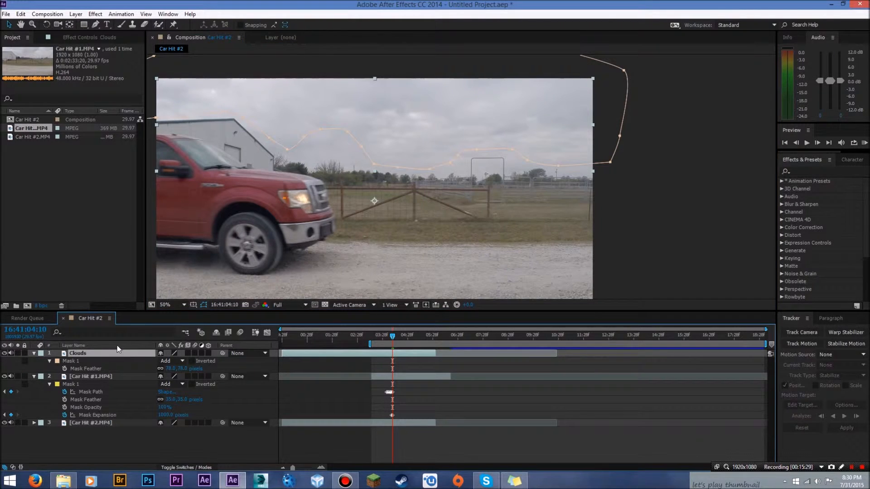
left_click_drag(458, 155, 572, 173)
key("Page_Up")
key("Page_Down")
key("Page_Up")
key("Page_Down")
key("Page_Up")
key("Page_Down")
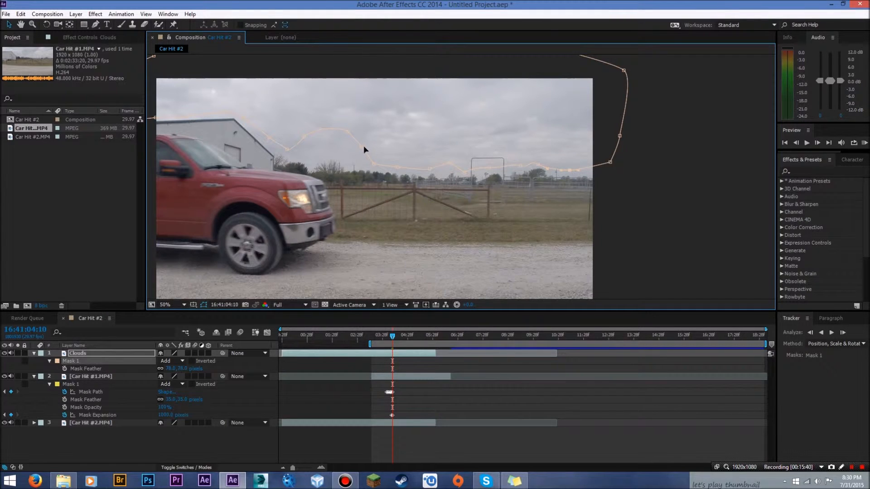
left_click(199, 449)
Step: Reframe the shot and compare 16:41:04:09 with 16:41:04:10 to judge the lowered cloud mask along the horizon
scroll(471, 194, "down", 2)
scroll(472, 194, "up", 2)
left_click_drag(452, 197, 493, 188)
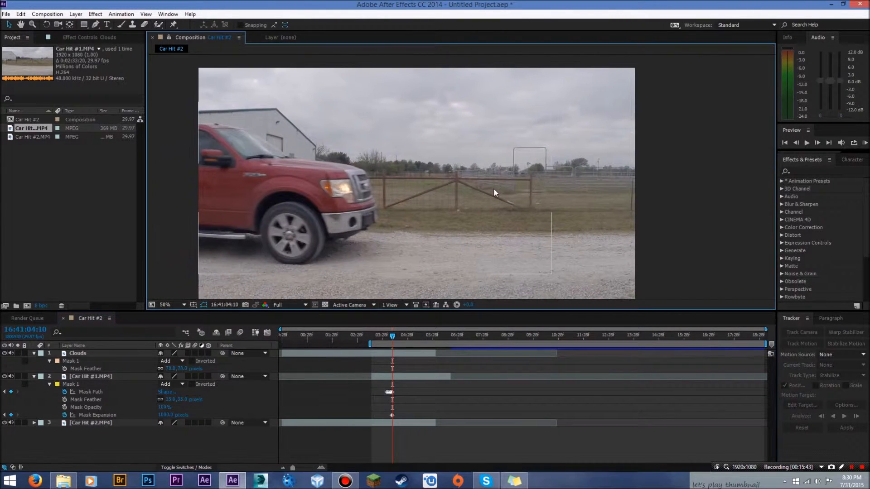
key("Page_Up")
key("Page_Down")
key("Page_Up")
key("Page_Down")
key("Page_Up")
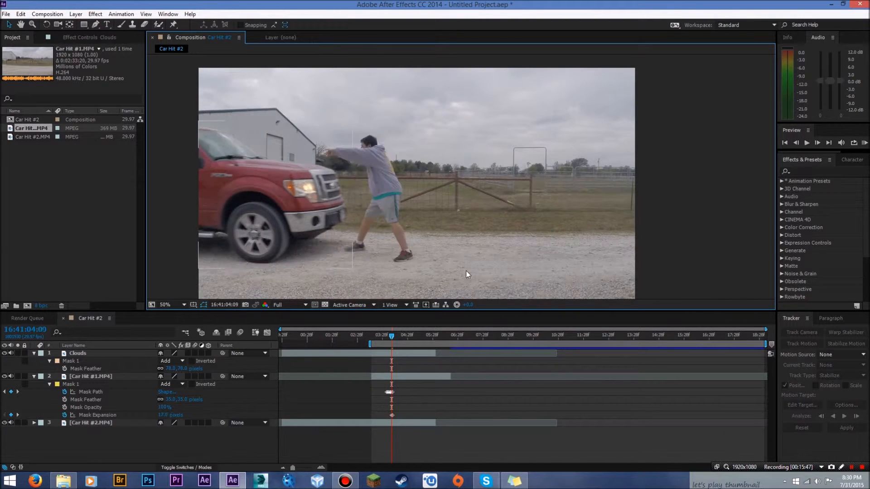
key("Page_Down")
key("Page_Up")
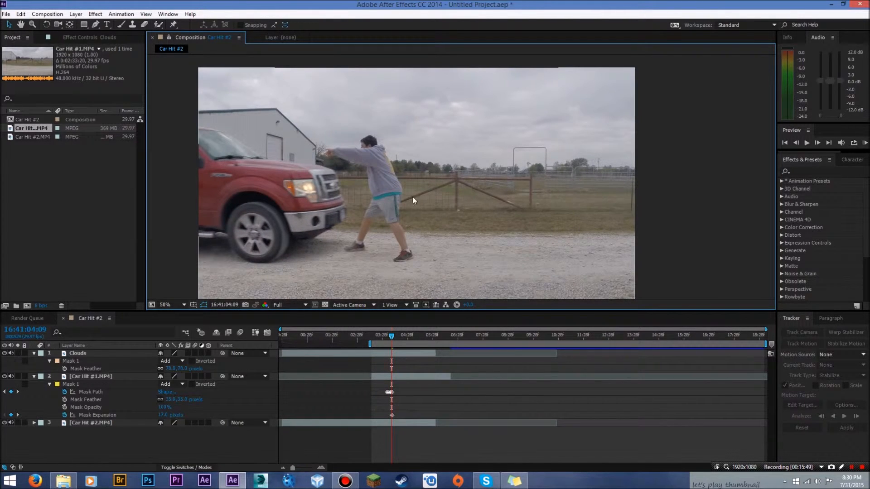
key("Page_Down")
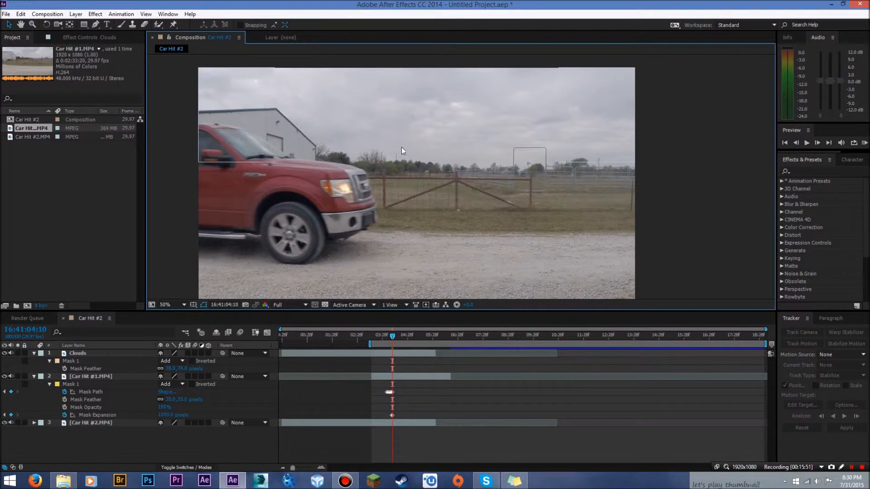
Step: Pull the Clouds mask points beside the hump in closer around the actor's head, checking against 16:41:04:09
left_click(91, 355)
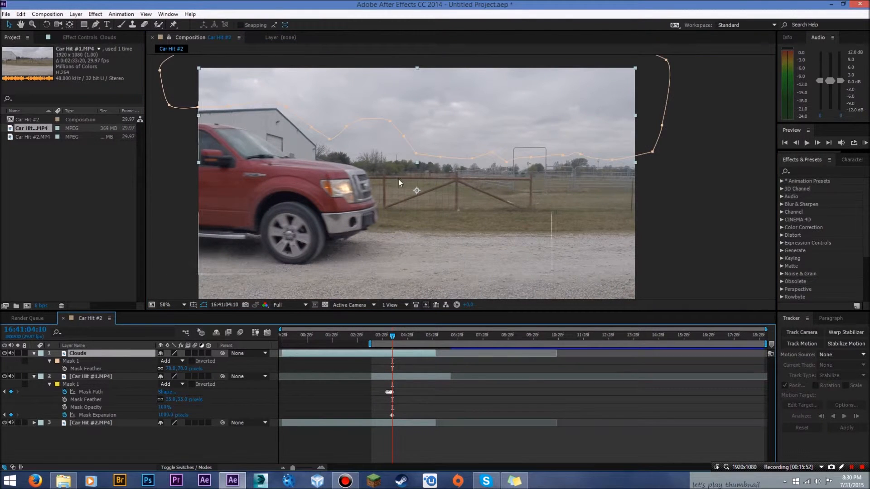
left_click(390, 143)
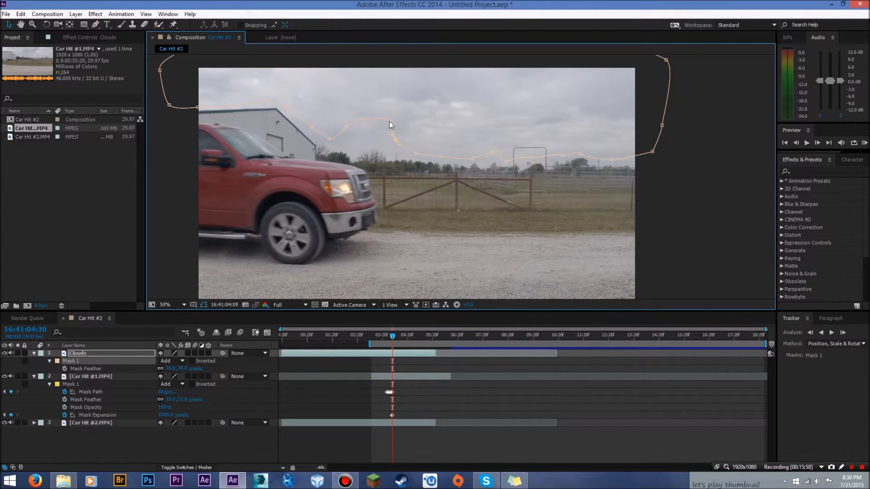
key("Page_Up")
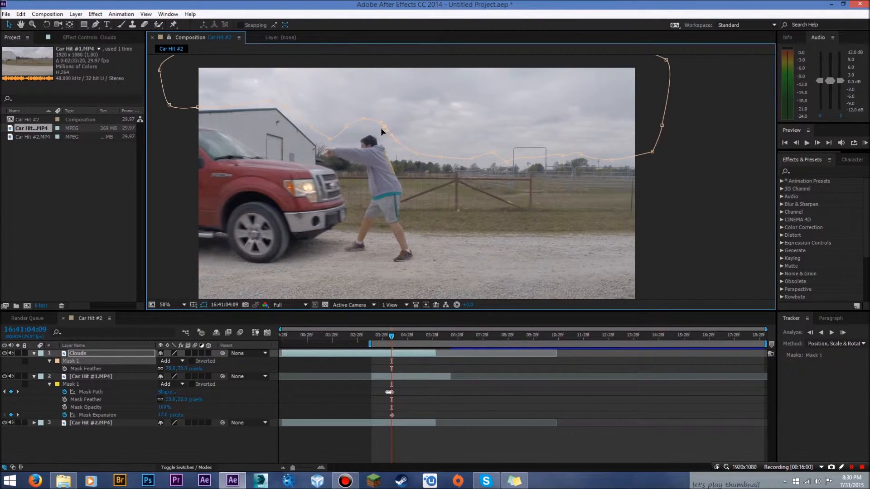
key("Page_Down")
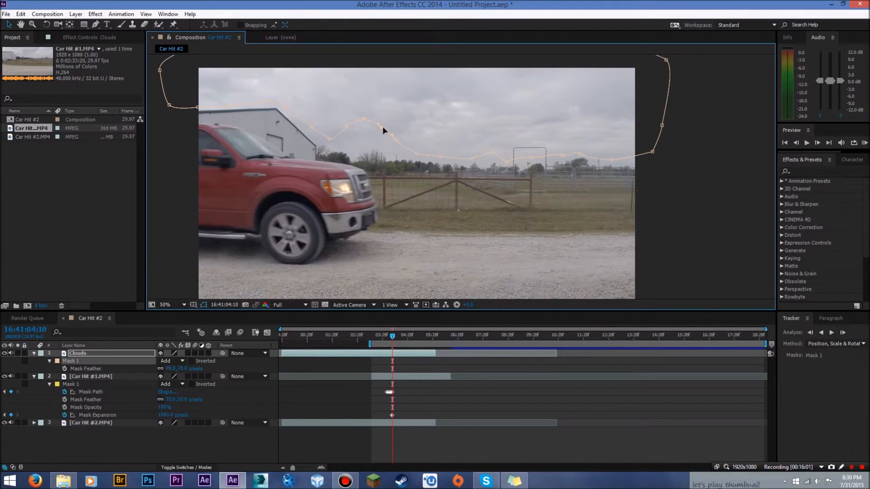
Step: Compare the two frames at the cut with the tightened cloud mask deselected, and reselect the Clouds layer at 16:41:04:09
left_click(275, 360)
key("Page_Up")
key("Page_Down")
key("Page_Up")
key("Page_Down")
key("Page_Up")
key("Page_Down")
key("Page_Up")
left_click(90, 353)
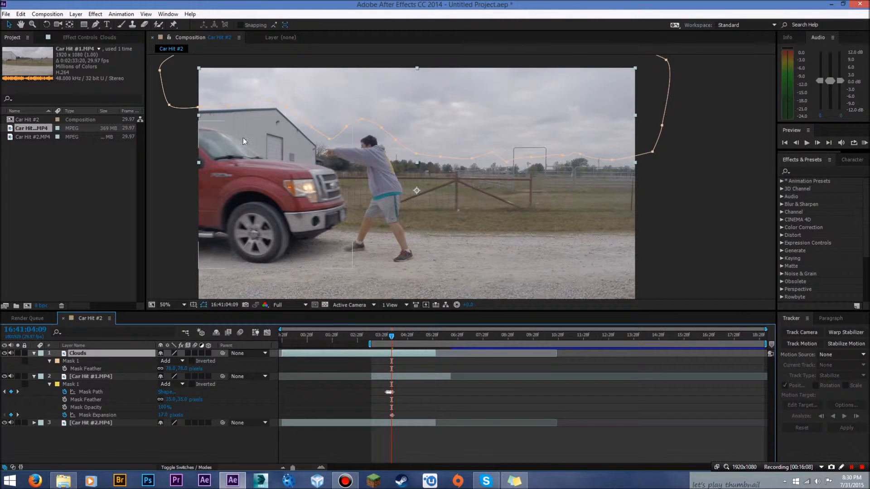
Step: Lower the Clouds mask points at the barn's roof peak and check the mask against the truck up to 16:41:04:14
left_click(265, 109)
left_click_drag(285, 107, 284, 130)
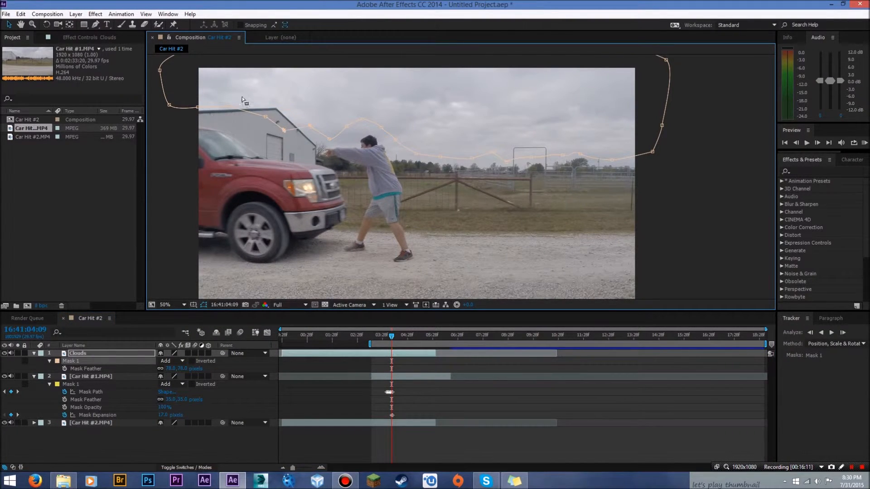
key("Page_Down")
key("Page_Down")
key("Page_Down")
key("Page_Down")
key("Page_Down")
key("Page_Down")
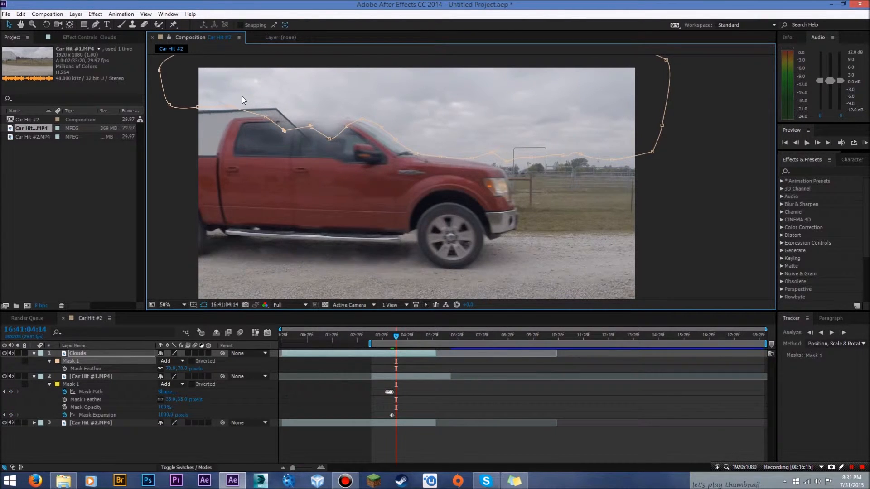
Step: Examine frame by frame where the Clouds mask cuts into the passing truck, from 16:41:04:11 past 16:41:04:16 and back to 16:41:04:08
key("Page_Up")
key("Page_Up")
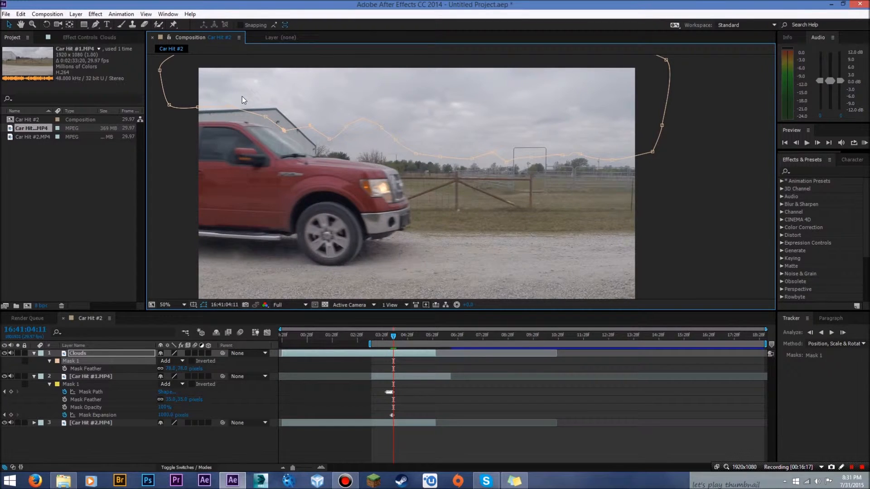
key("Page_Down")
key("Page_Down")
key("Page_Down")
key("Page_Down")
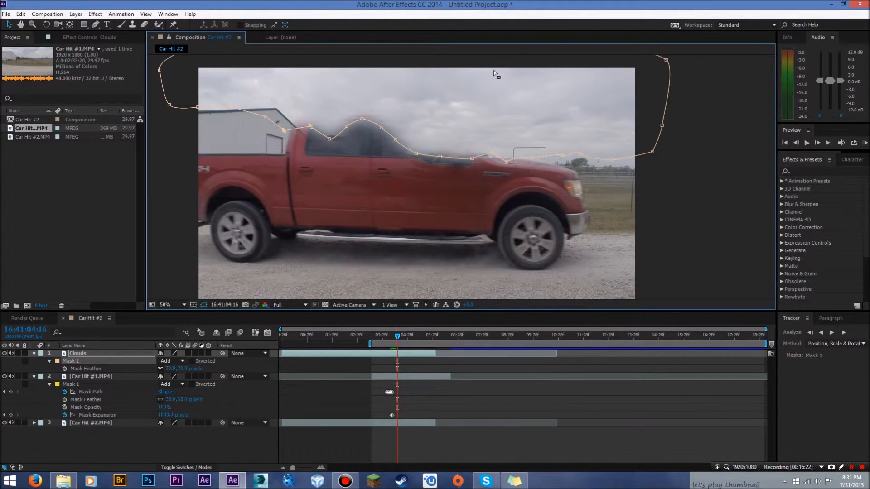
key("Page_Down")
key("Page_Up")
key("Page_Up")
key("Page_Up")
key("Page_Up")
key("Page_Up")
key("Page_Up")
key("Page_Up")
key("Page_Up")
key("Page_Up")
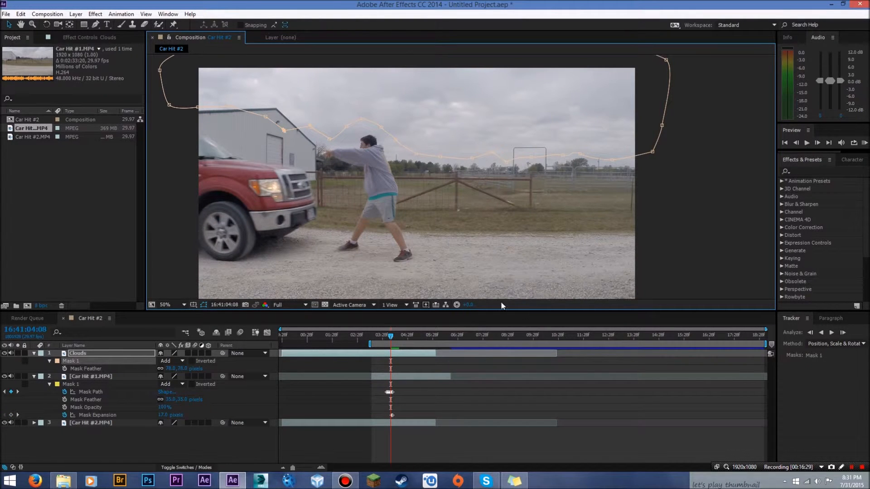
left_click(851, 467)
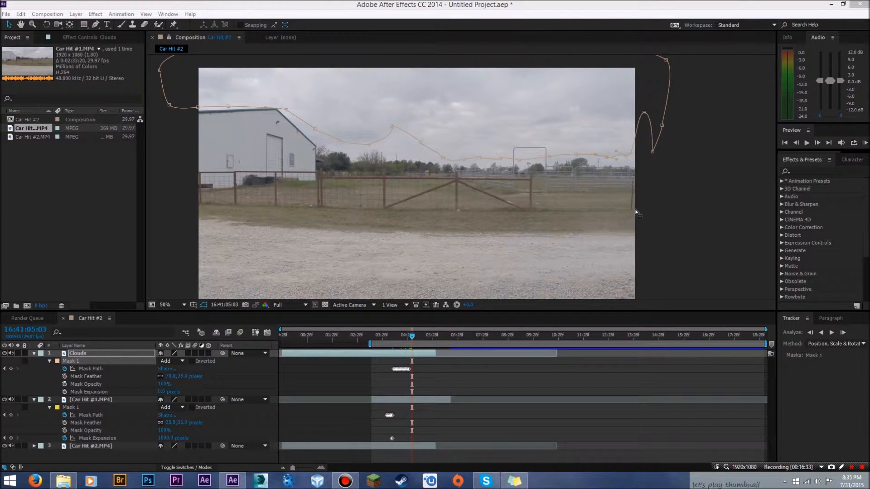
Step: Return to 16:41:03:21 before the impact with all layers deselected and preview the composite from there
mouse_move(395, 336)
left_mouse_down()
mouse_move(409, 338)
mouse_move(389, 335)
left_mouse_up()
left_click(354, 375)
key("Page_Up")
key("Page_Up")
key("Page_Up")
key("Page_Up")
key("Page_Up")
key("Page_Up")
key("Page_Up")
key("Page_Up")
key("Page_Up")
key("Page_Up")
key("Page_Up")
key("Page_Up")
key("Page_Up")
key("Page_Up")
key("Page_Up")
key("Page_Up")
left_click(866, 146)
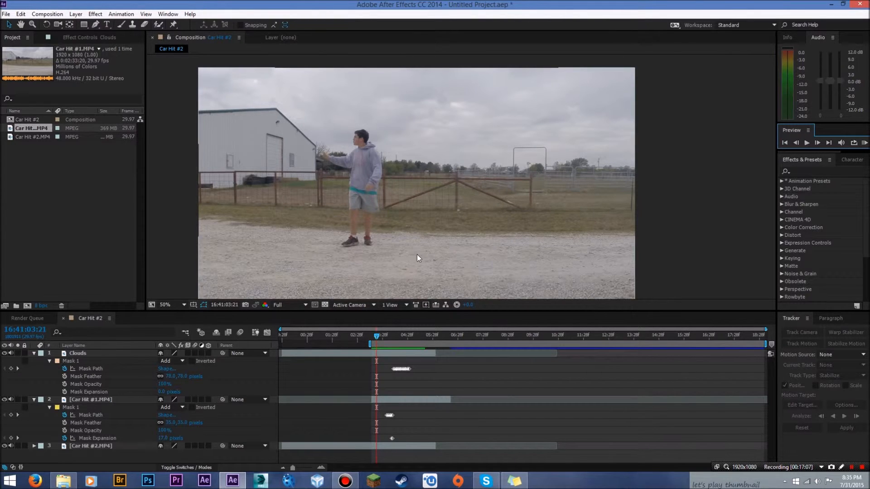
Step: Draw a rectangular mask on the Car Hit #1.MP4 layer over the gravel beside the actor's feet and nudge it toward him
left_click(34, 400)
left_click(83, 401)
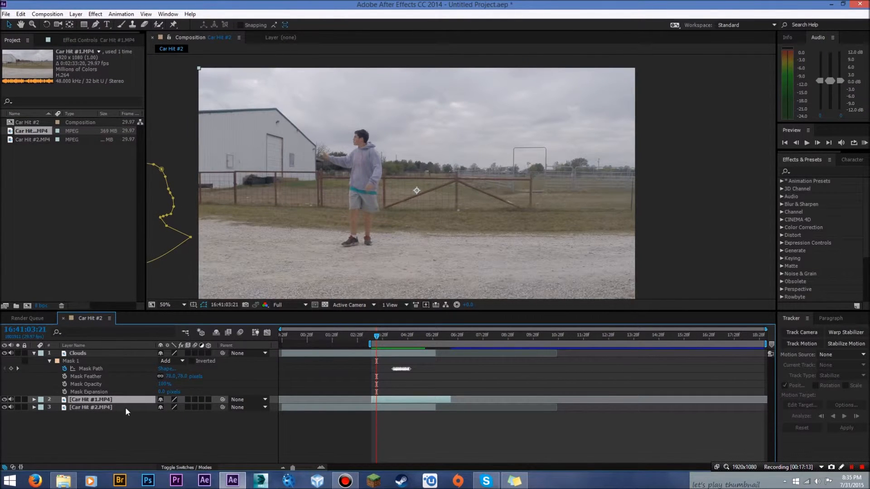
left_click(84, 24)
mouse_move(415, 239)
left_mouse_down()
mouse_move(611, 288)
mouse_move(668, 318)
left_mouse_up()
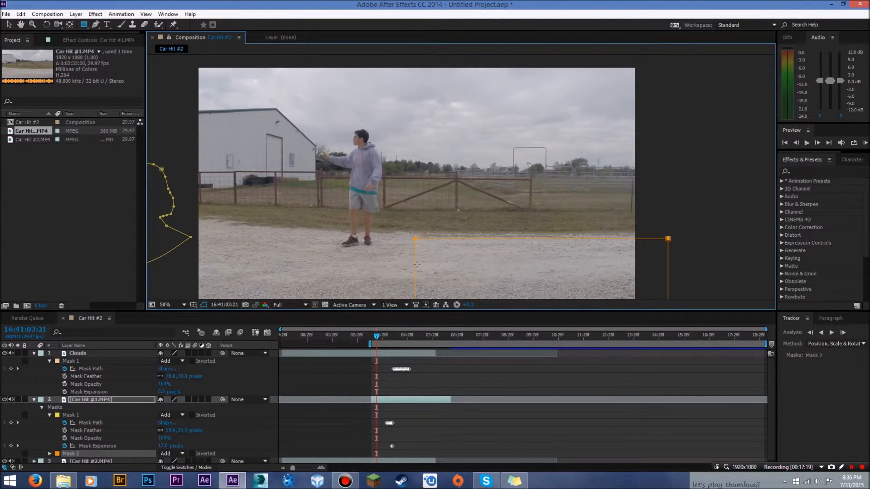
key("v")
mouse_move(415, 267)
left_mouse_down()
mouse_move(389, 267)
mouse_move(407, 269)
left_mouse_up()
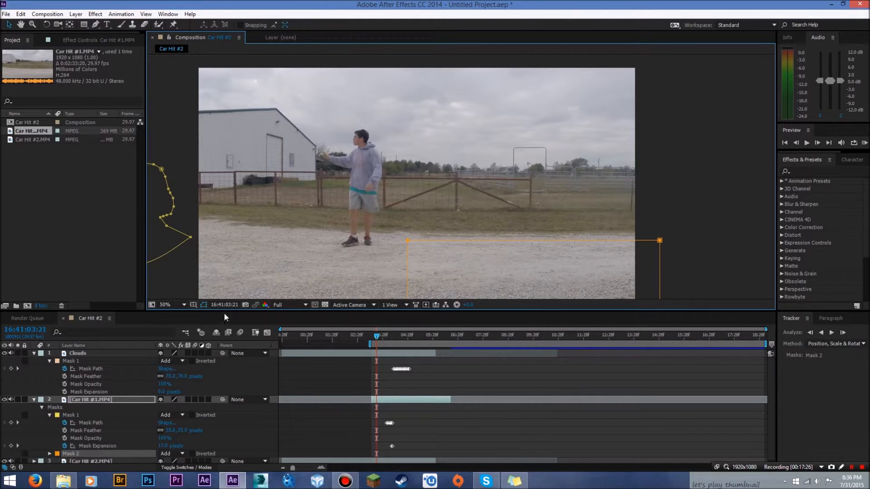
Step: Feather Mask 2 of Car Hit #1.MP4 until its edges blend into the gravel, and preview the result
left_click(88, 400)
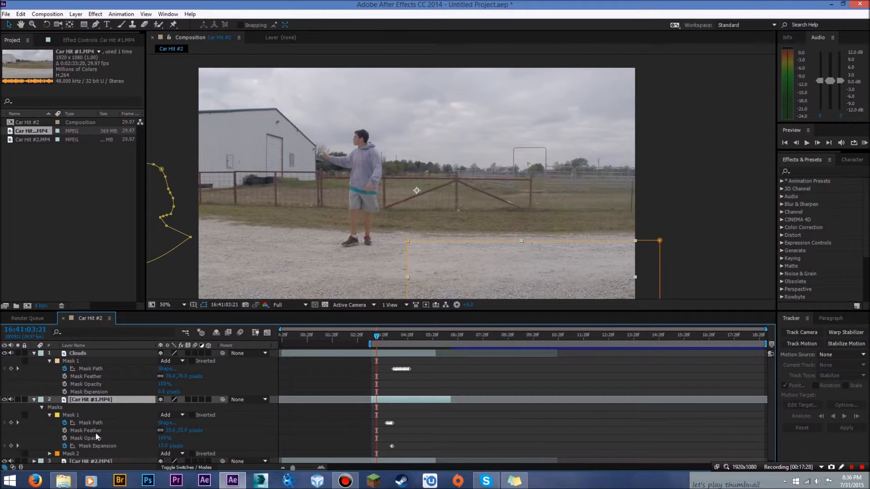
left_click(76, 454)
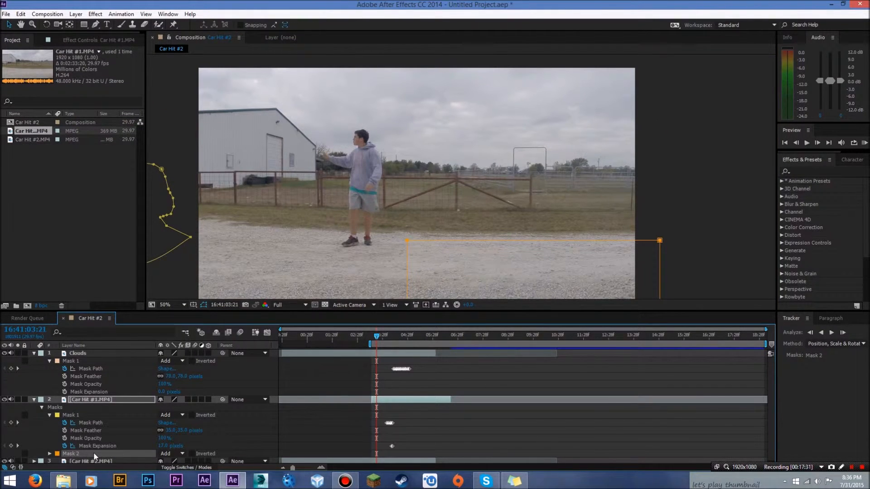
left_click(49, 454)
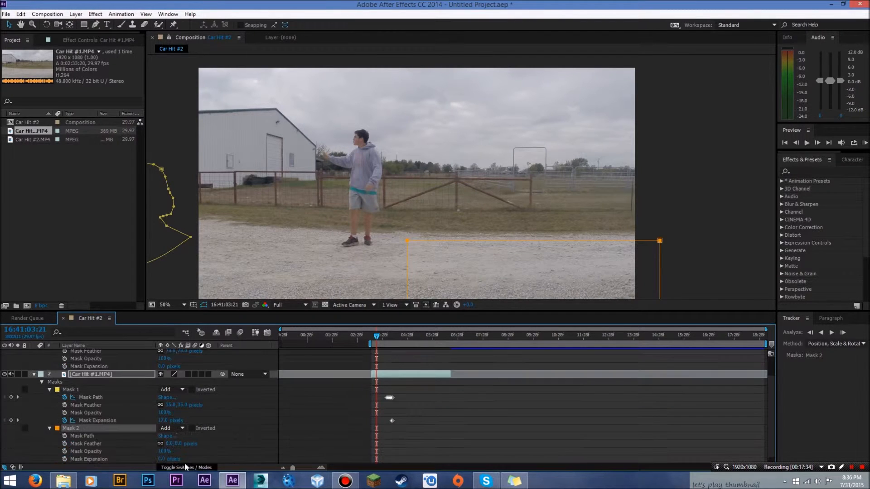
left_click_drag(170, 444, 192, 444)
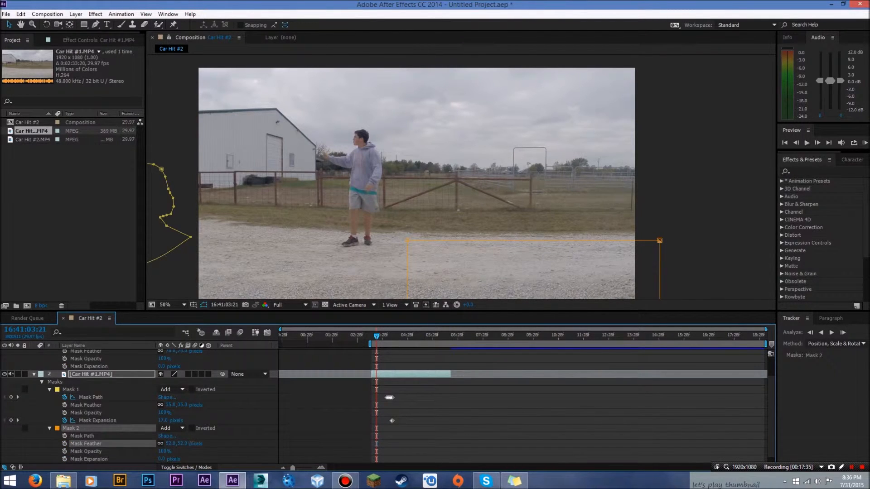
left_click(212, 439)
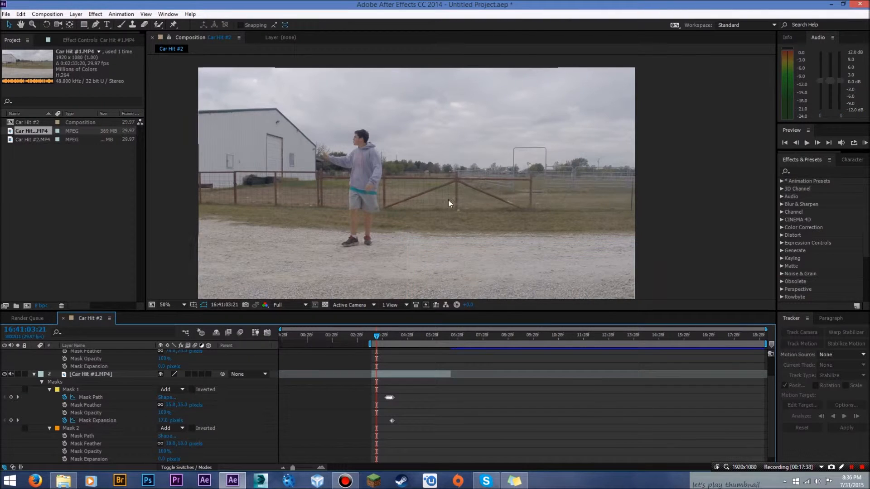
left_click_drag(180, 444, 173, 443)
left_click(249, 437)
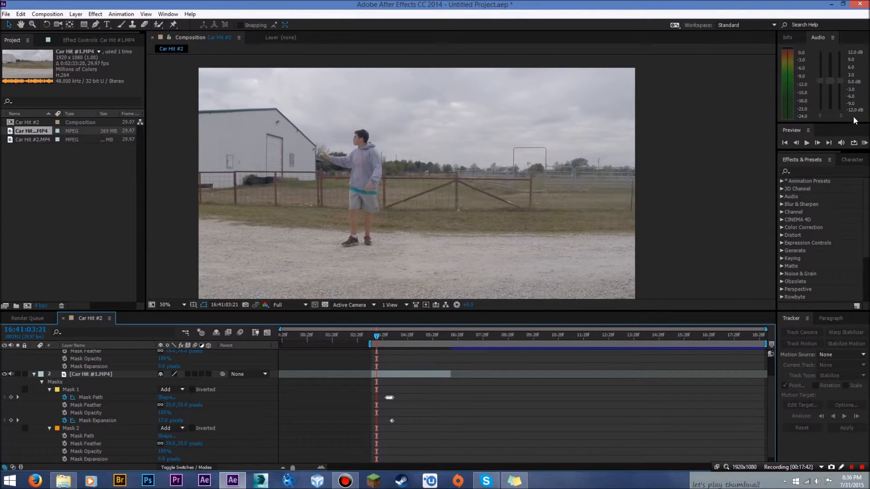
left_click(865, 143)
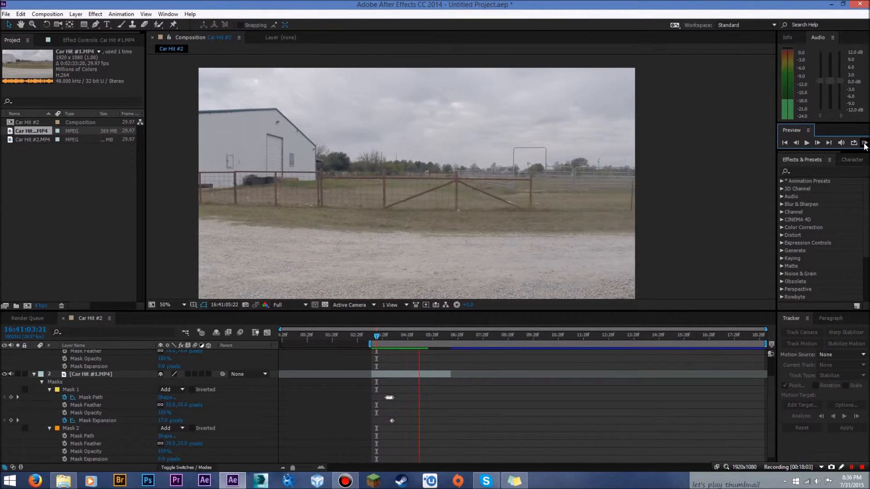
left_click(527, 167)
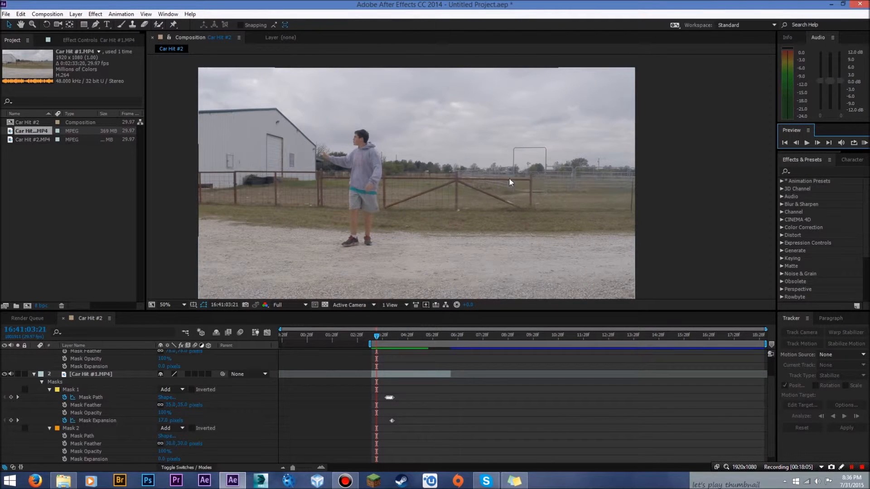
Step: Draw a closed Pen mask on Car Hit #1.MP4 around the narrow strip of horizon and fence top below the goal frame
left_click(81, 374)
left_click(96, 24)
left_click(478, 169)
left_click(513, 169)
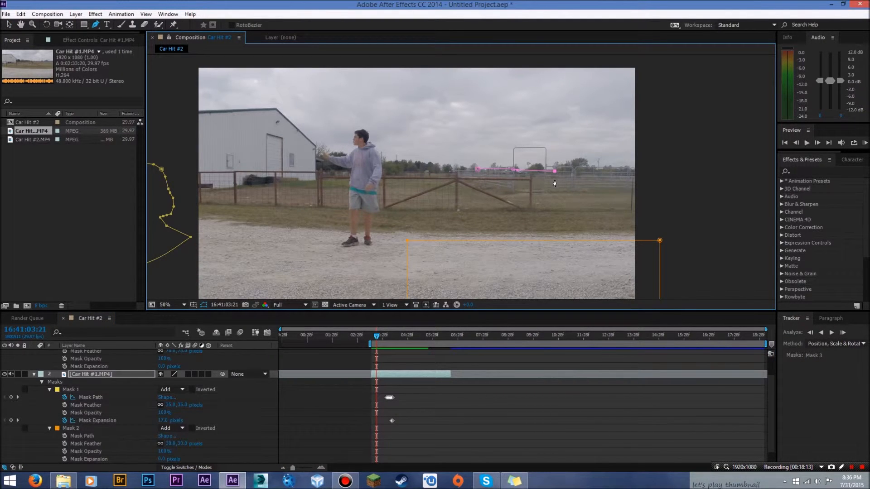
left_click(478, 170)
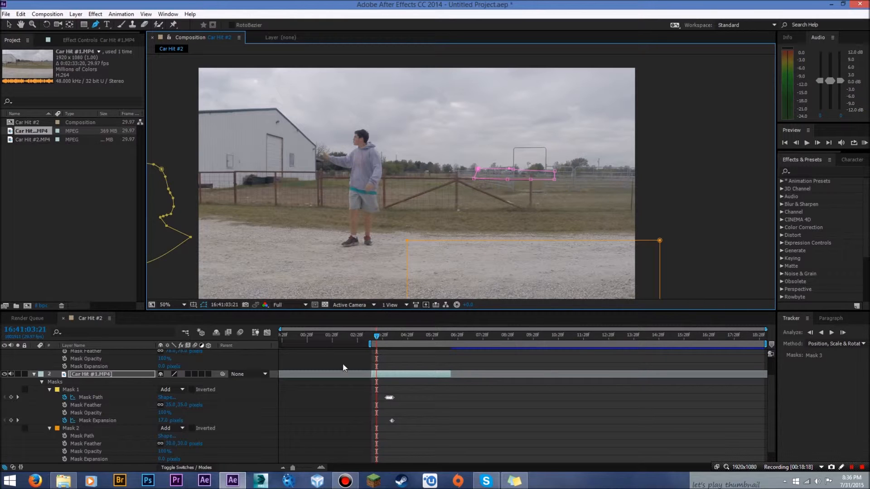
Step: Set the feather of Mask 3 to 4 pixels and preview the composite from 16:41:03:21
scroll(95, 429, "down", 1)
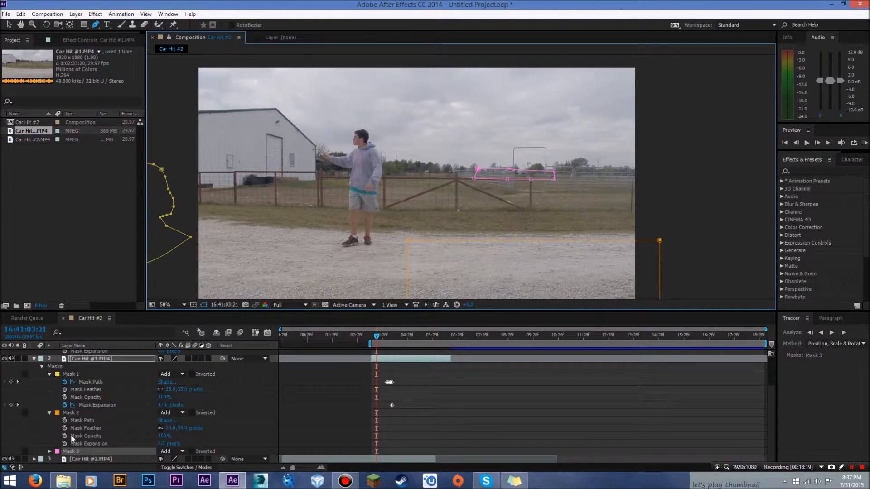
left_click(50, 452)
left_click_drag(177, 445, 181, 444)
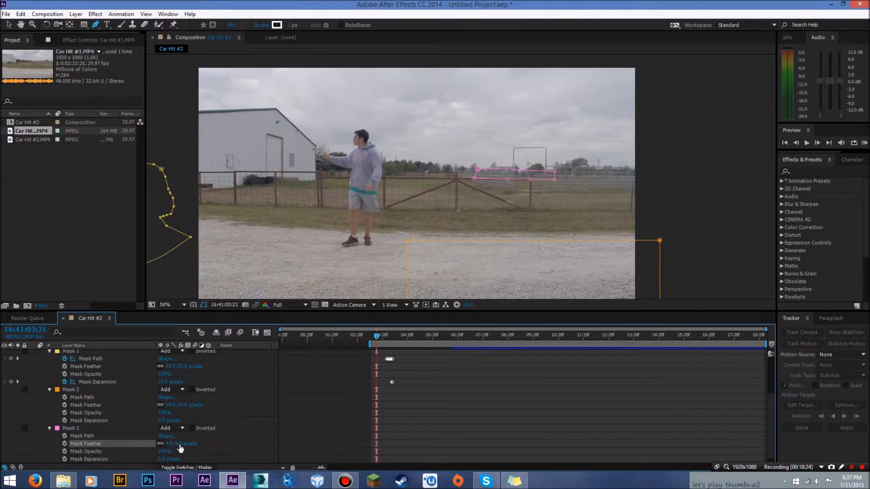
left_click(705, 211)
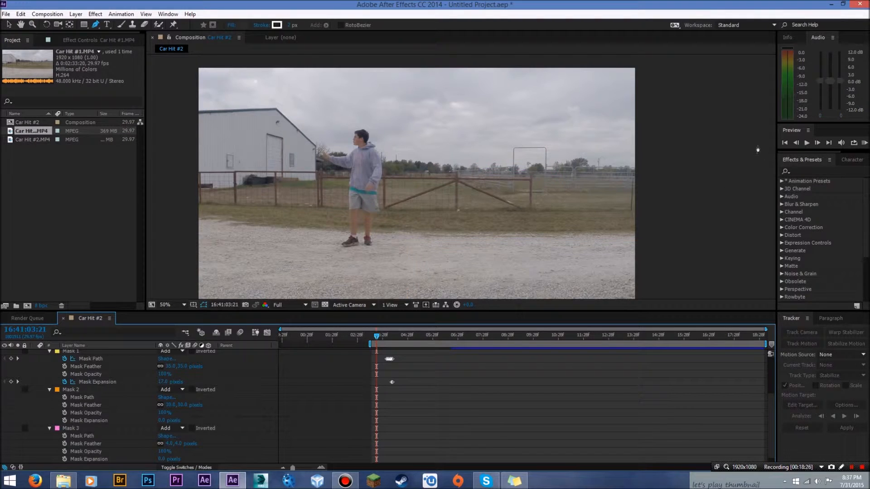
left_click(865, 143)
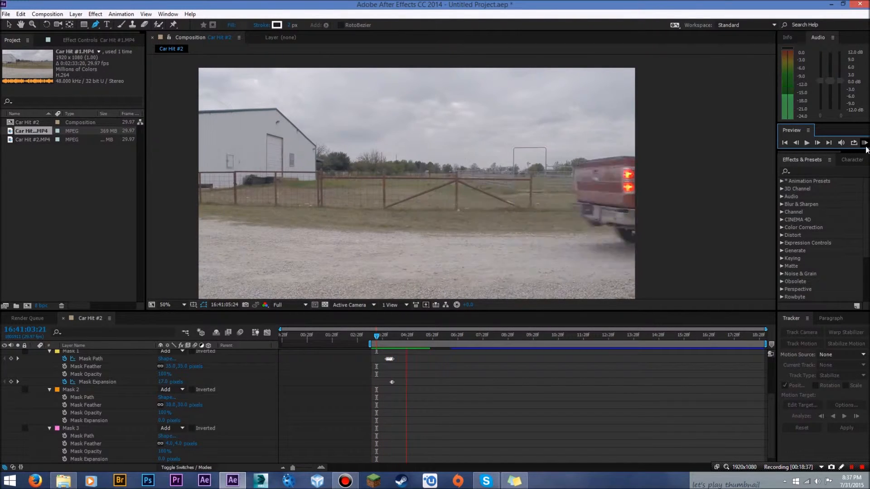
key("space")
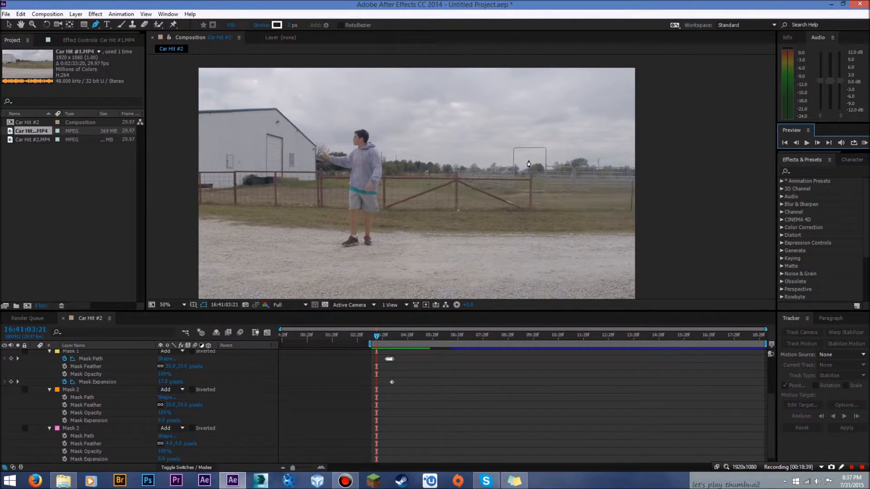
Step: Lower the Clouds mask points between the goal frame and the frame's edge below the tree line at 16:41:03:21
scroll(102, 363, "up", 2)
left_click(86, 361)
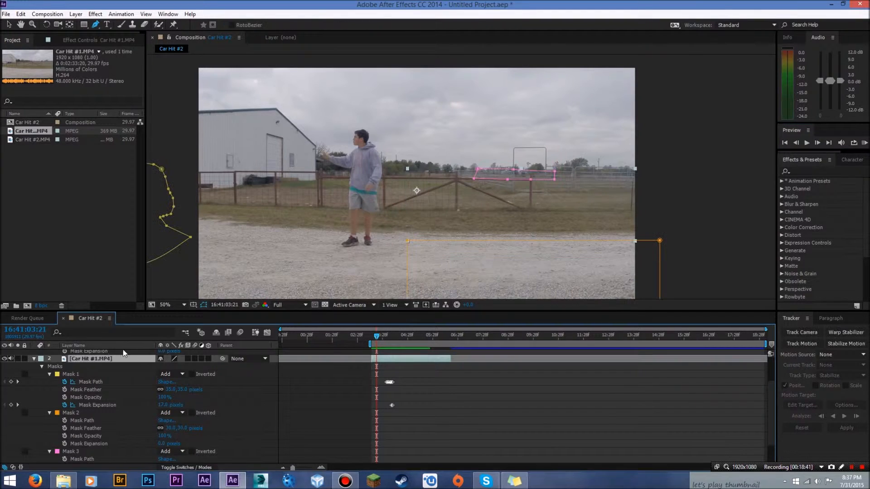
scroll(109, 356, "up", 2)
scroll(99, 384, "down", 1)
left_click(75, 393)
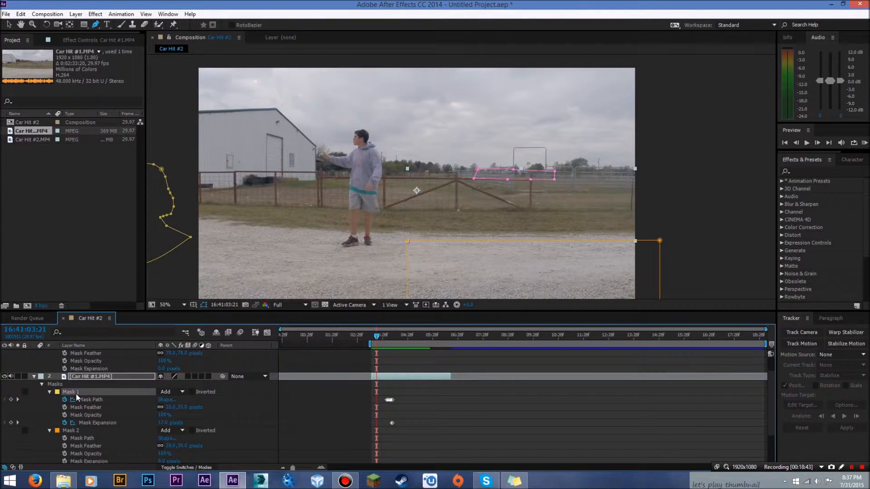
left_click(91, 430)
scroll(187, 409, "up", 2)
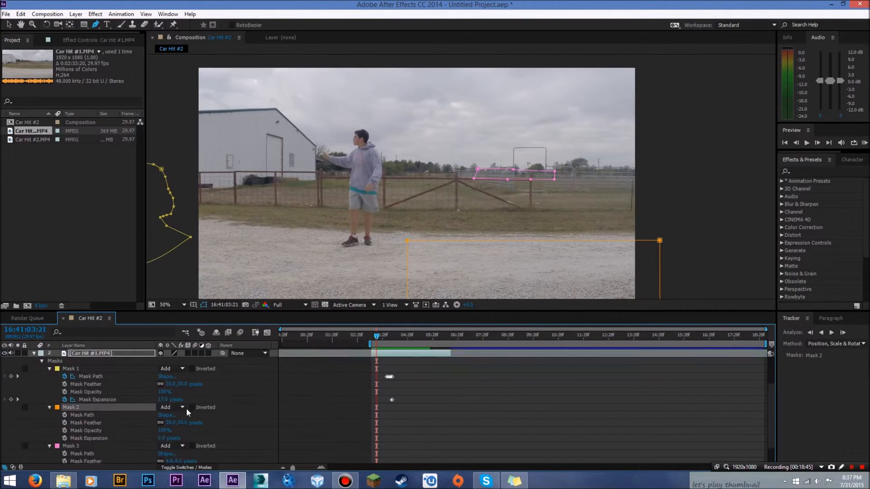
left_click(78, 354)
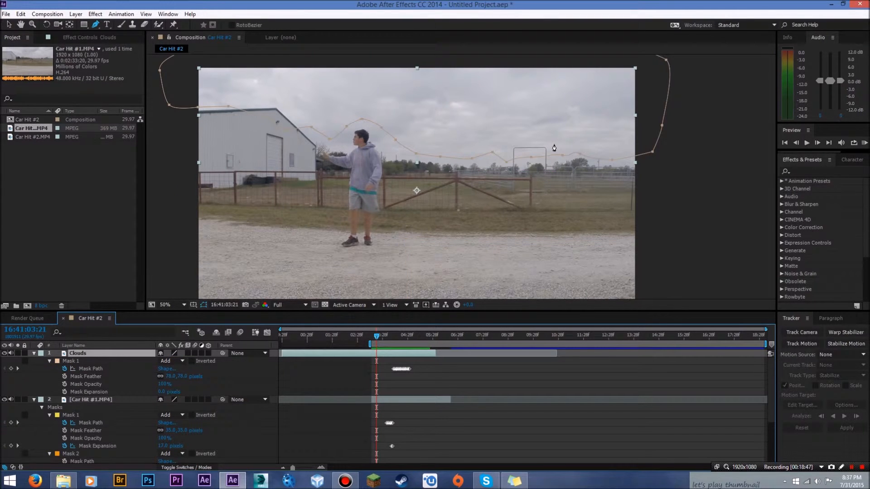
key("v")
left_click_drag(563, 159, 617, 173)
left_click_drag(653, 151, 656, 158)
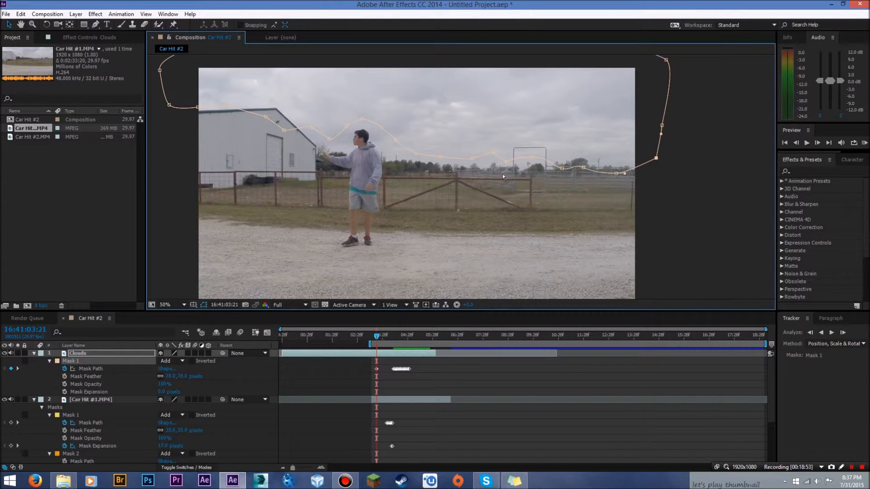
Step: Lower the Clouds mask points below the tree line beside the goal frame on each frame from 16:41:04:10 to 16:41:04:13
left_click_drag(379, 337, 395, 338)
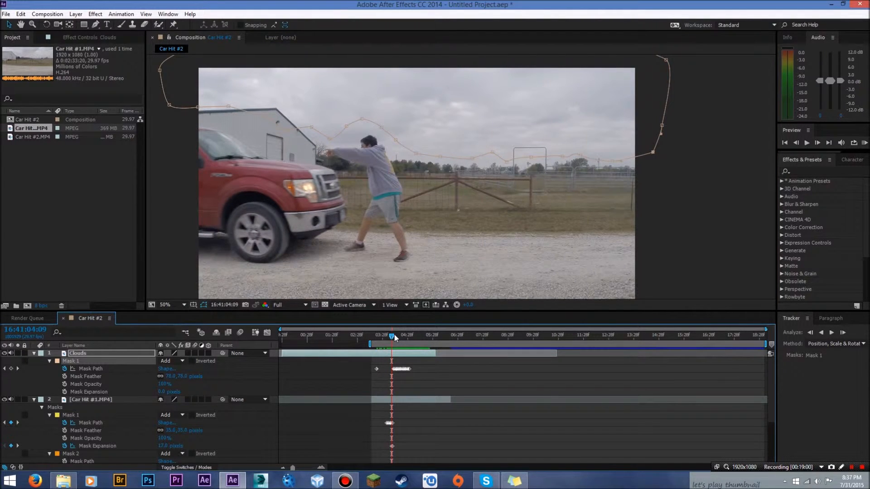
left_click(564, 160)
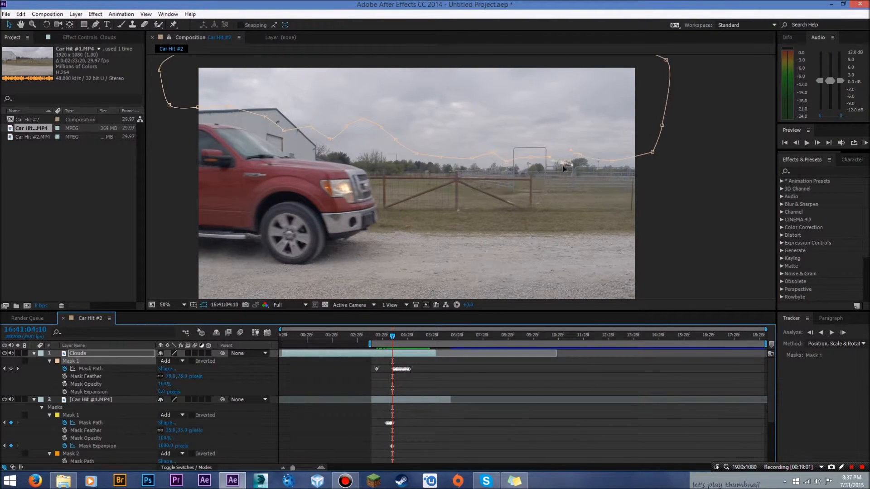
left_click_drag(577, 154, 621, 171)
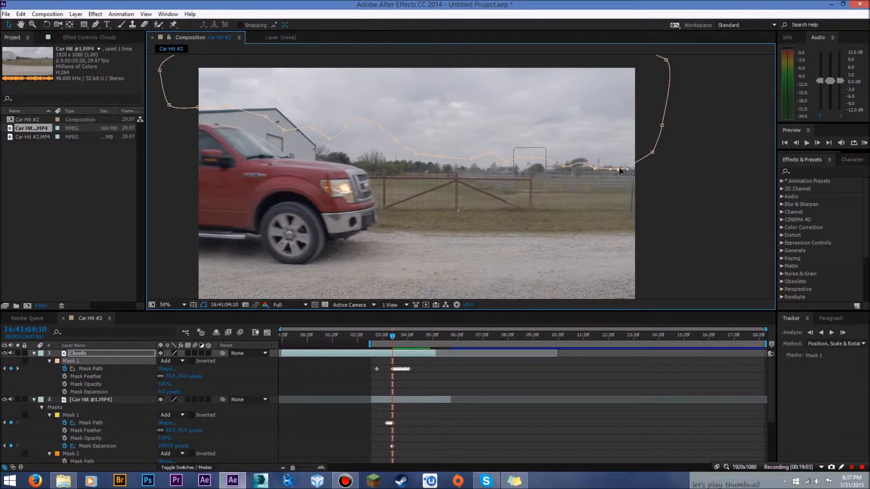
key("Page_Down")
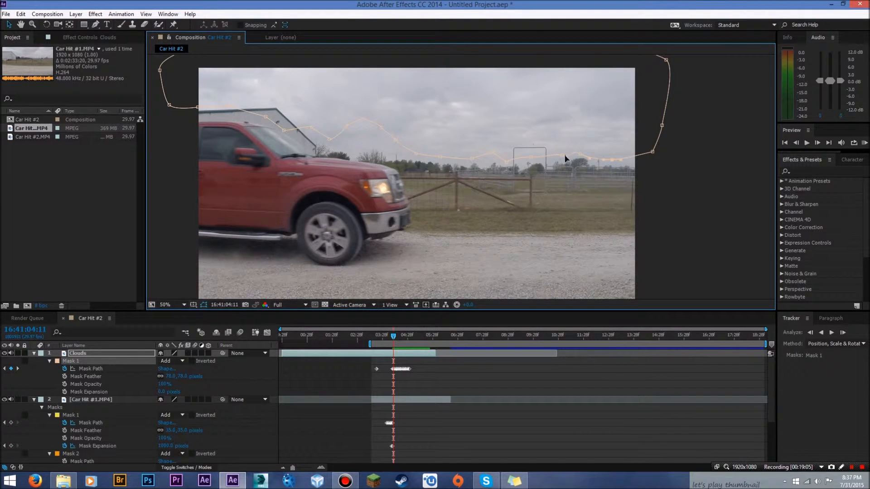
left_click_drag(579, 156, 638, 172)
key("Page_Down")
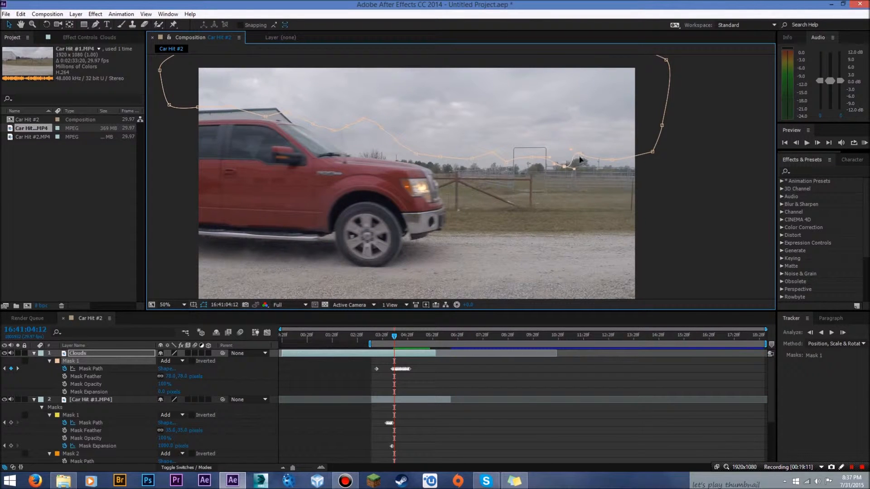
left_click_drag(609, 168, 615, 175)
key("Page_Down")
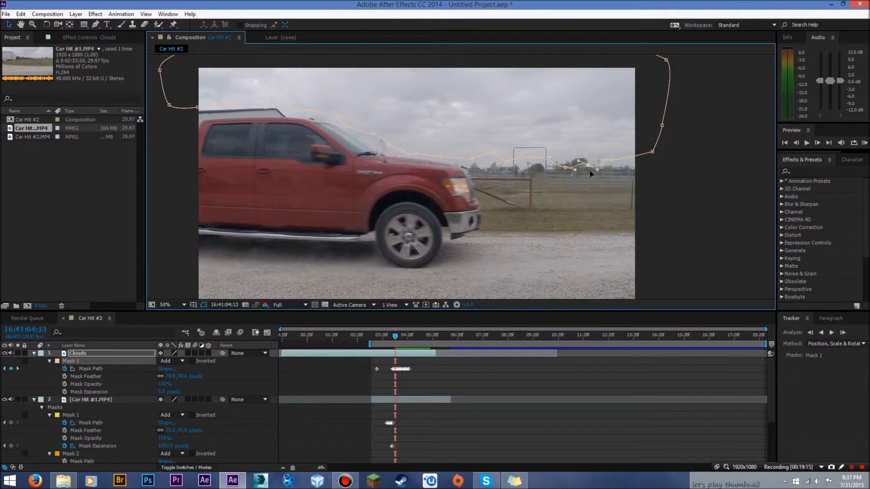
Step: Reshape the Clouds mask edge along the horizon ahead of the truck, frame by frame from 16:41:04:14 to 16:41:04:18
key("Page_Down")
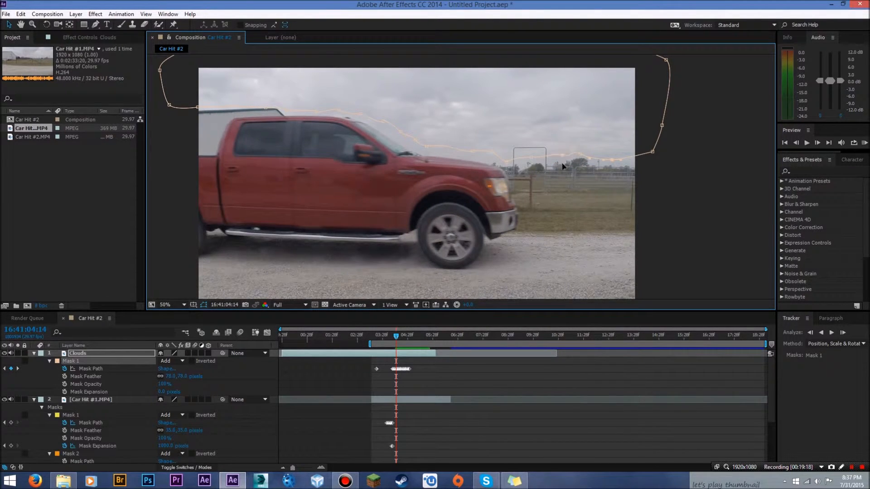
left_click_drag(582, 162, 572, 157)
key("Page_Down")
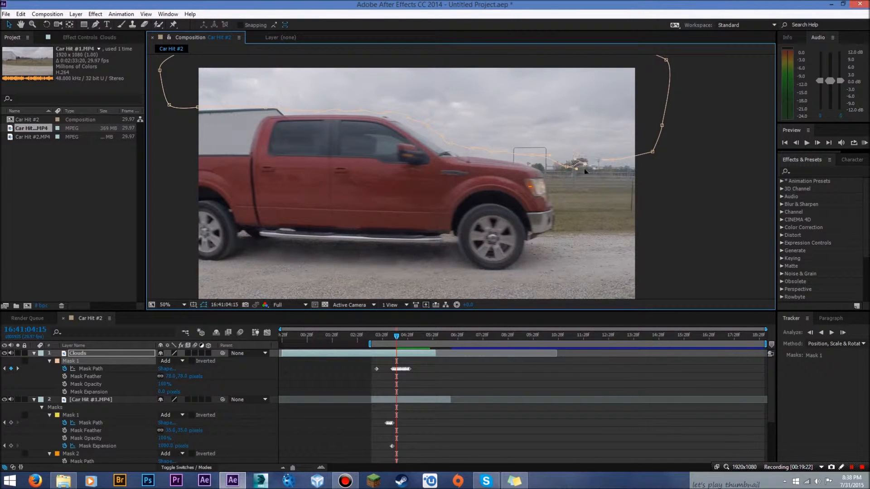
left_click_drag(585, 171, 605, 164)
key("Page_Down")
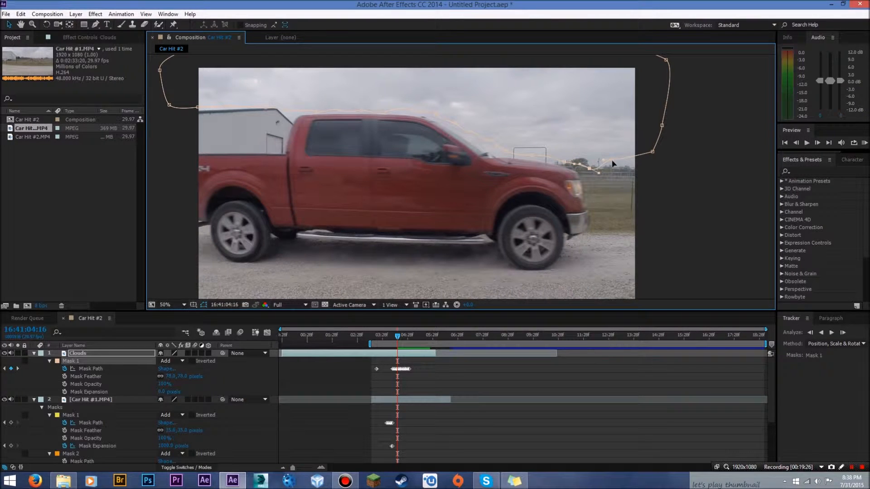
key("Page_Down")
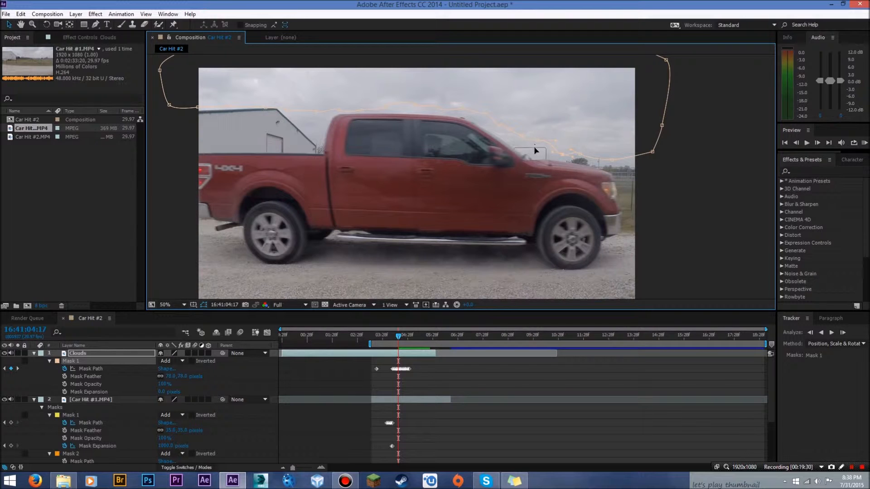
key("Page_Down")
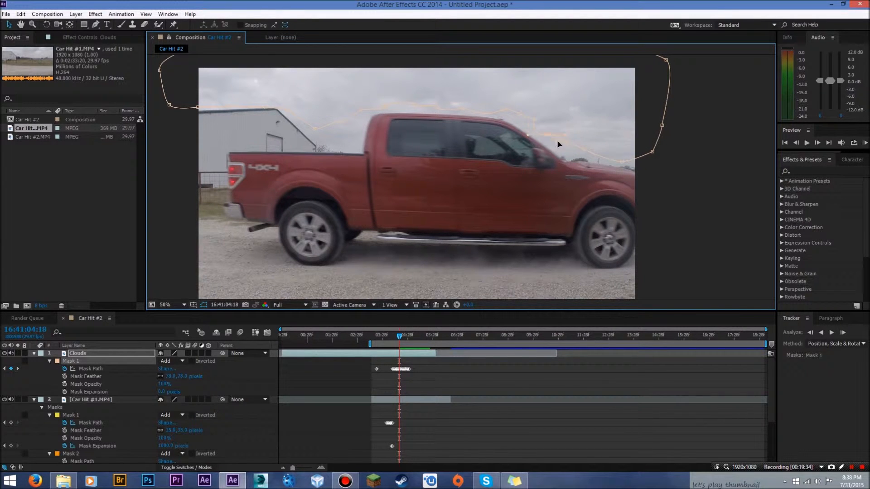
key("Page_Down")
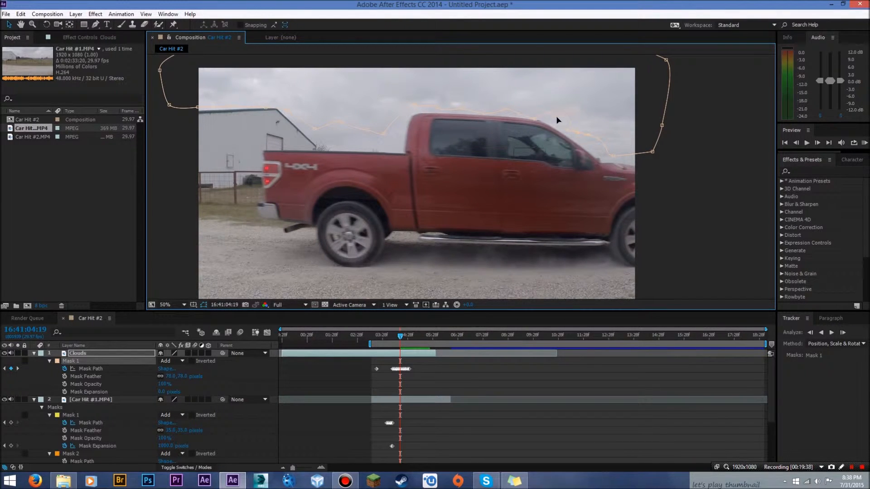
Step: Step forward and back through the frames after 16:41:04:19 to check the Clouds mask edge as the truck exits
key("Page_Down")
key("Page_Down")
key("Page_Down")
key("Page_Down")
key("Page_Down")
key("Page_Down")
key("Page_Down")
key("Page_Down")
key("Page_Down")
key("Page_Down")
key("Page_Down")
key("Page_Down")
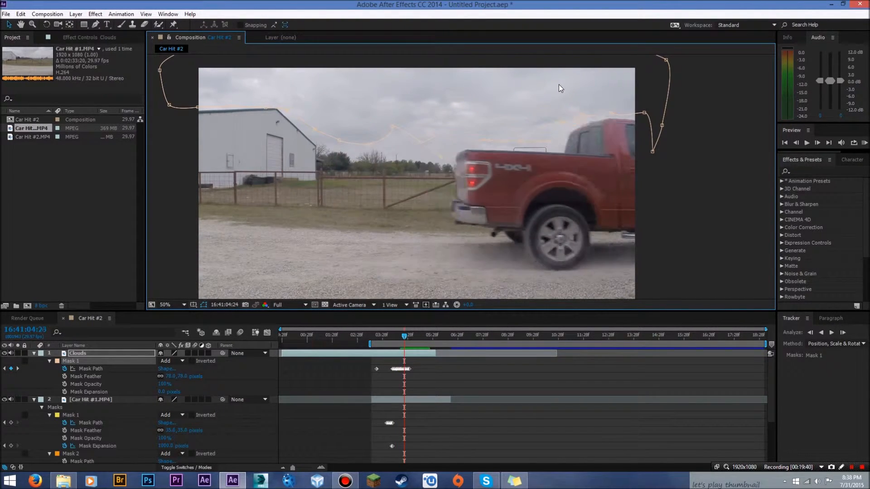
key("Page_Up")
key("Page_Up")
key("Page_Up")
key("Page_Up")
key("Page_Up")
key("Page_Up")
key("Page_Up")
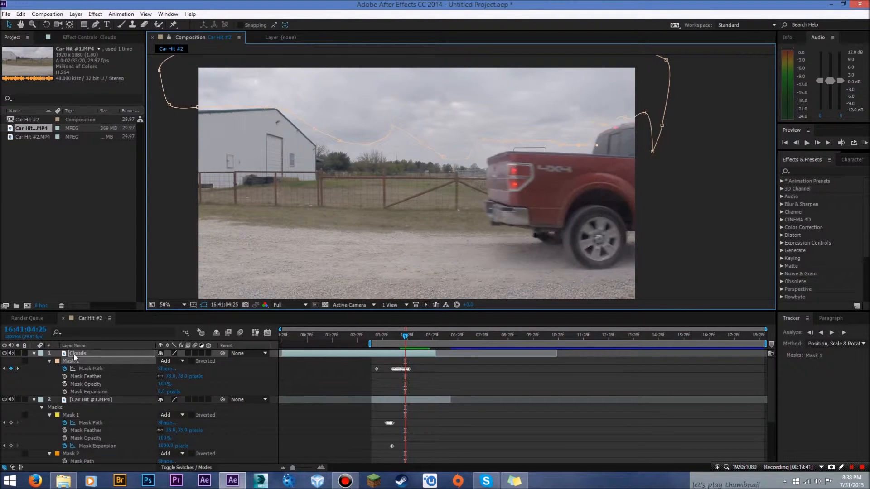
Step: Collapse the Clouds and Car Hit #1.MP4 layers and preview the composite from before the truck's impact
left_click(34, 353)
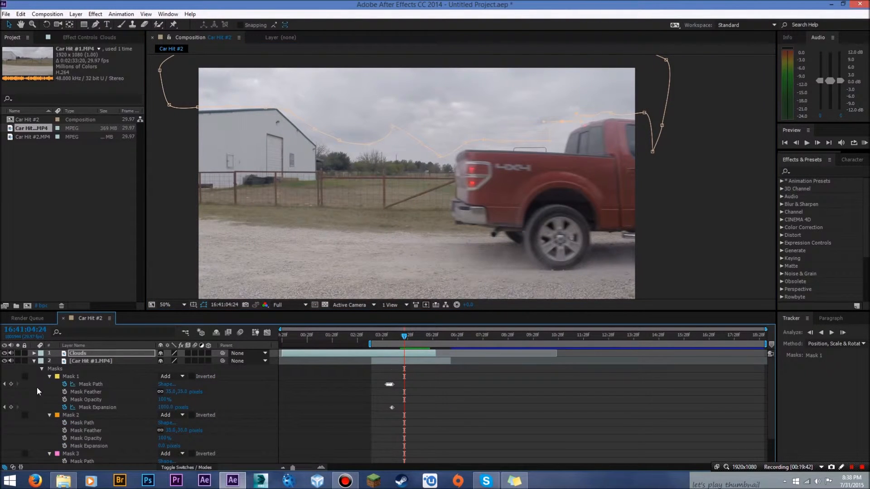
left_click(34, 361)
left_click(131, 431)
left_click_drag(402, 338, 383, 341)
key("space")
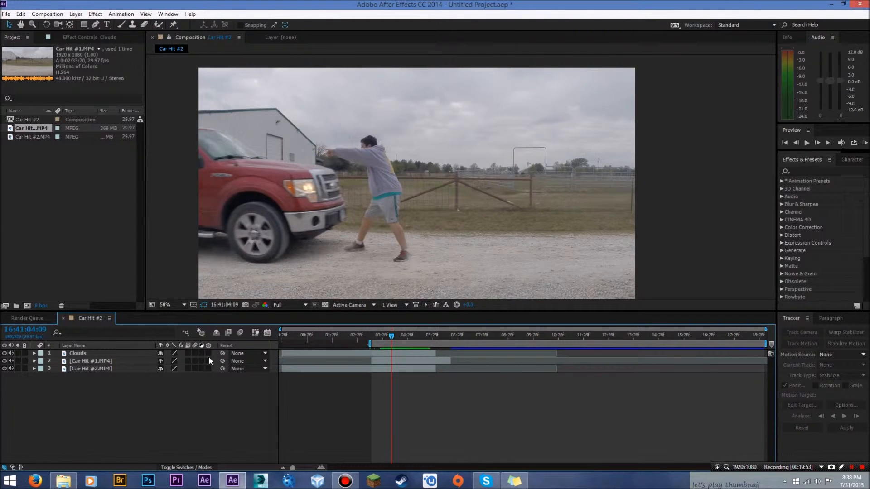
Step: Duplicate the Car Hit #2.MP4 layer and rename the copy Me Flying Away
left_click(95, 369)
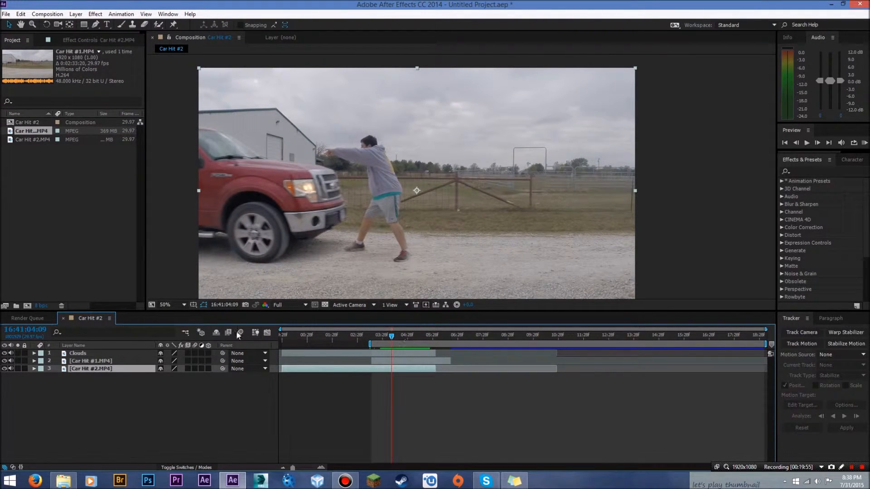
left_click(18, 369)
left_click(16, 367)
key("ctrl+d")
key("Return")
type("Me Flying Away")
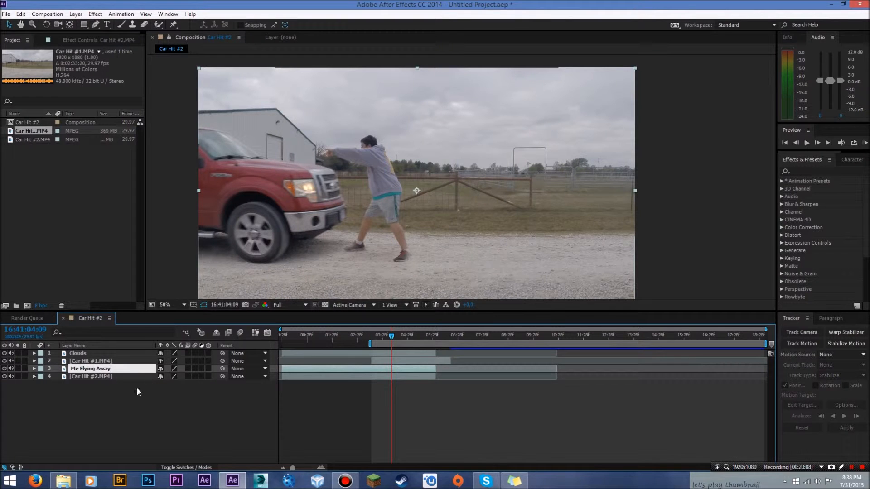
left_click(110, 415)
Step: Open the Me Flying Away layer in its own Layer viewer at composition time 16:41:04:09
left_click(96, 370)
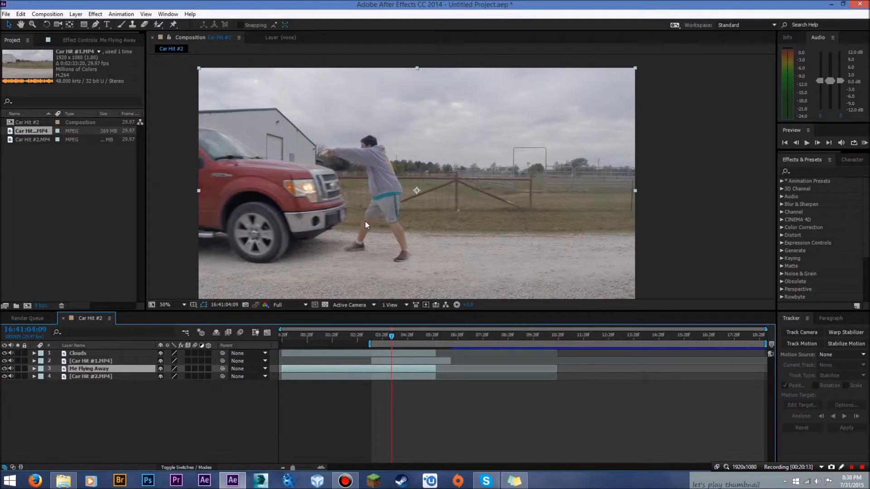
double_click(95, 369)
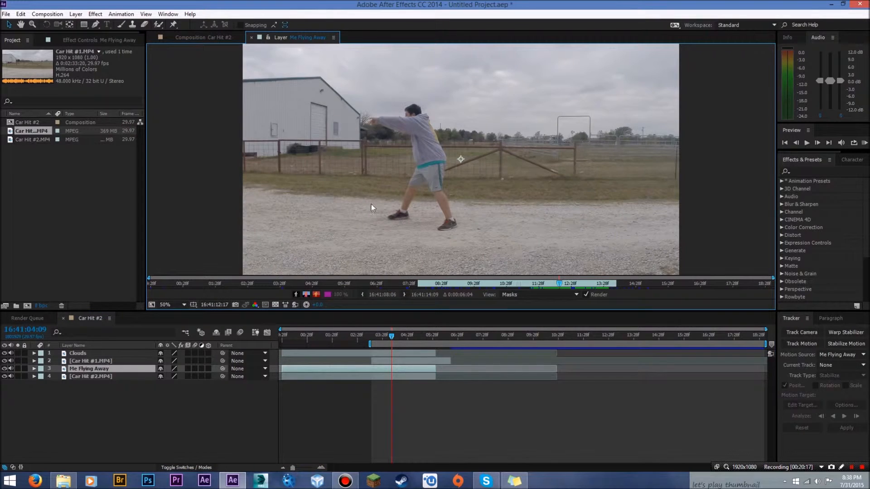
scroll(455, 140, "up", 2)
scroll(451, 167, "down", 2)
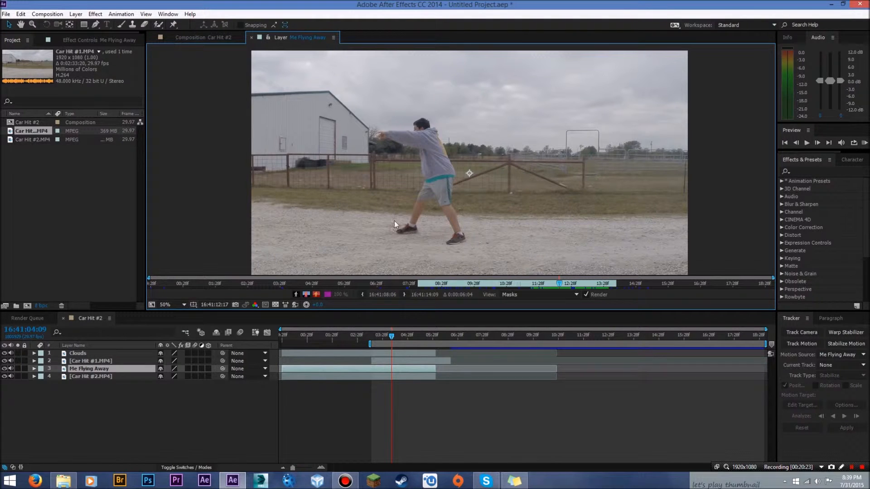
scroll(352, 217, "up", 2)
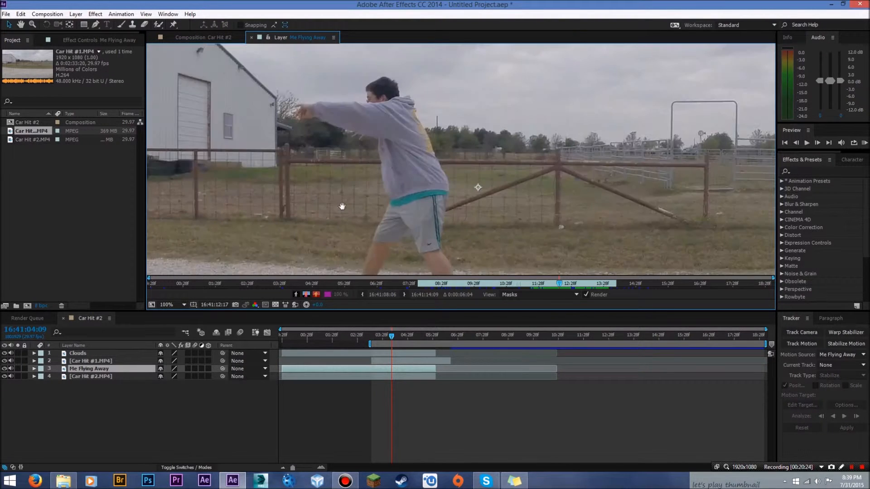
scroll(464, 170, "down", 2)
scroll(477, 198, "up", 1)
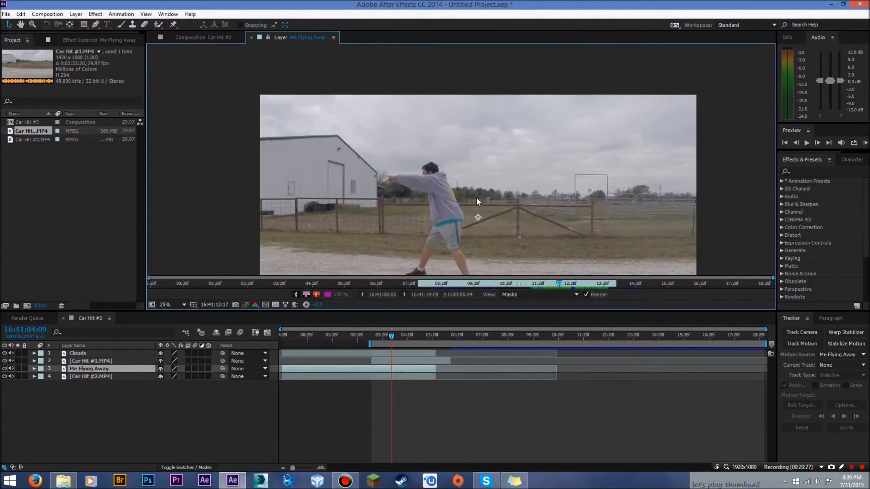
scroll(464, 228, "up", 1)
left_click_drag(462, 234, 490, 141)
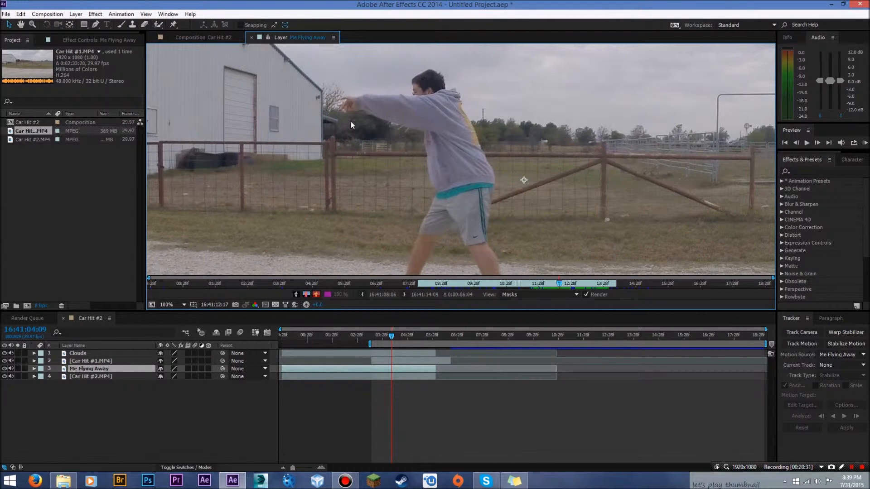
left_click_drag(445, 239, 450, 199)
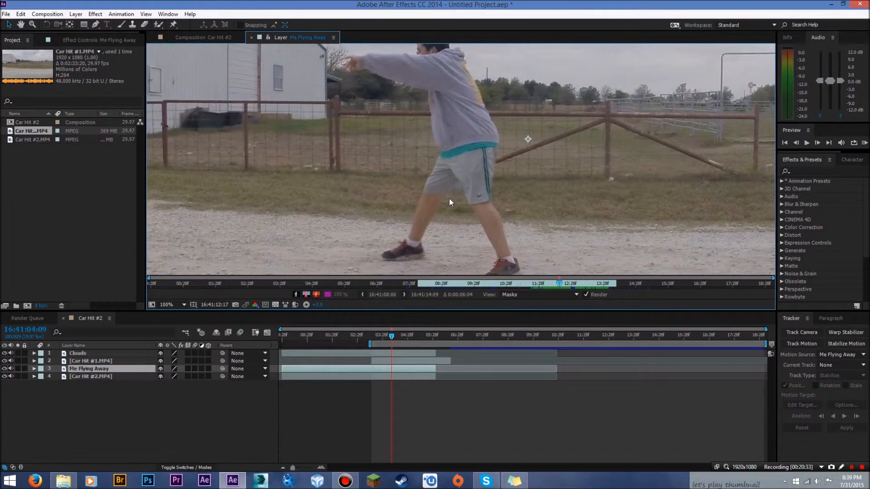
scroll(450, 198, "down", 2)
scroll(455, 202, "up", 1)
scroll(450, 206, "up", 1)
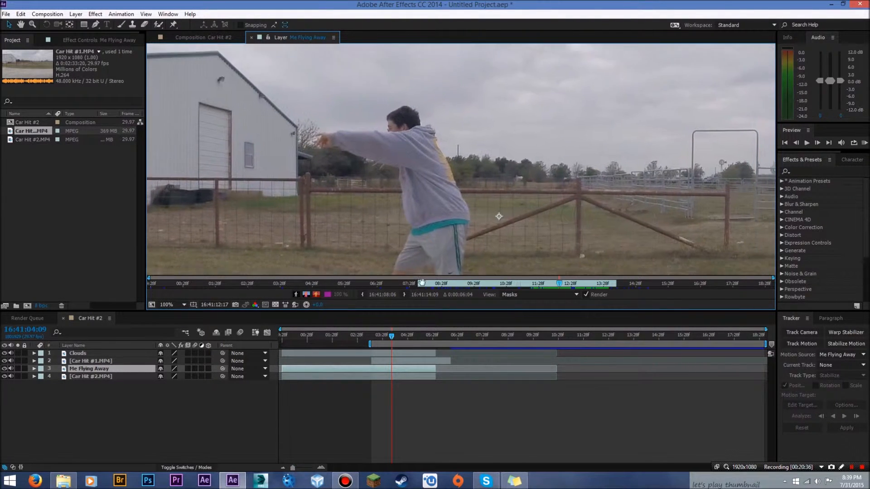
Step: Paint a Roto Brush foreground stroke along the actor's arm, torso and rear leg
left_click(157, 25)
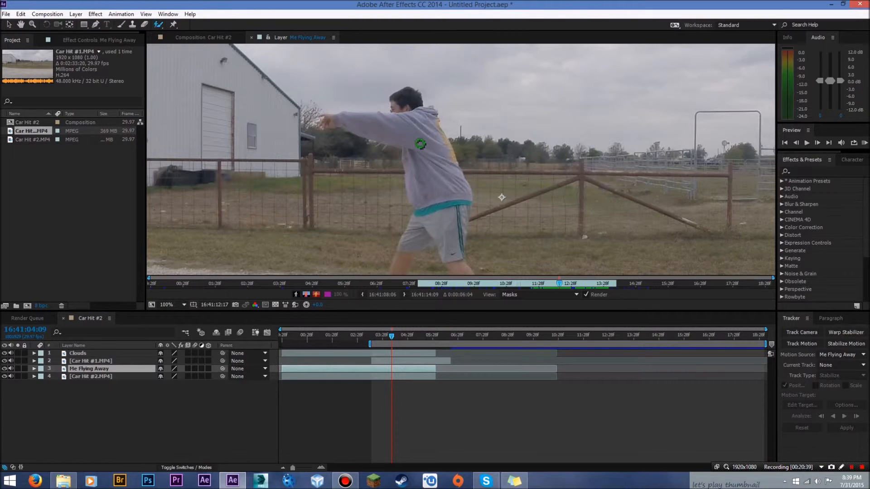
mouse_move(415, 139)
left_mouse_down()
mouse_move(454, 139)
mouse_move(417, 138)
left_mouse_up()
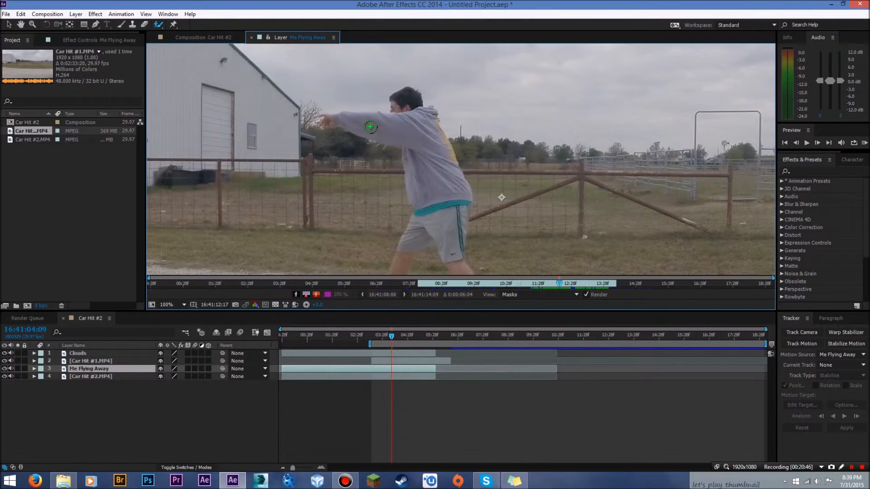
mouse_move(348, 122)
left_mouse_down()
mouse_move(431, 143)
mouse_move(443, 186)
mouse_move(456, 194)
mouse_move(471, 234)
left_mouse_up()
scroll(480, 141, "down", 2)
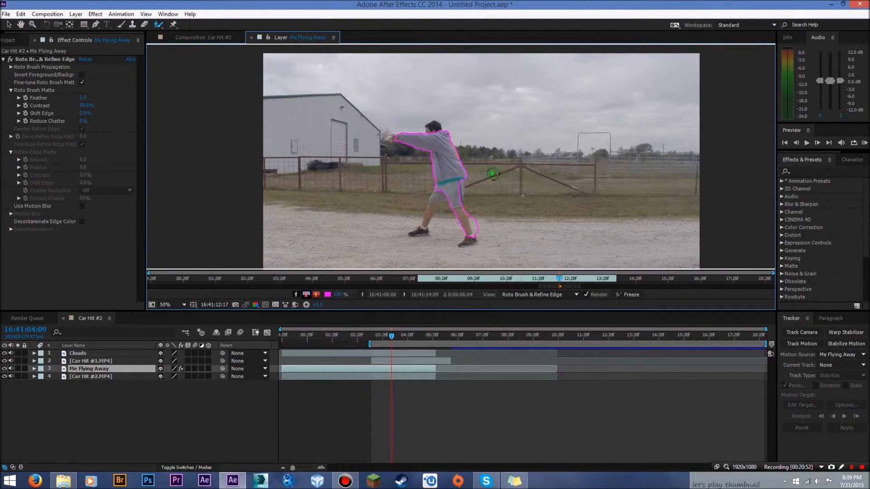
Step: Refine the Roto Brush selection around the legs, removing the gravel behind the rear leg and adding the front leg, shoes and shorts
scroll(461, 156, "up", 2)
left_click_drag(472, 224, 489, 133)
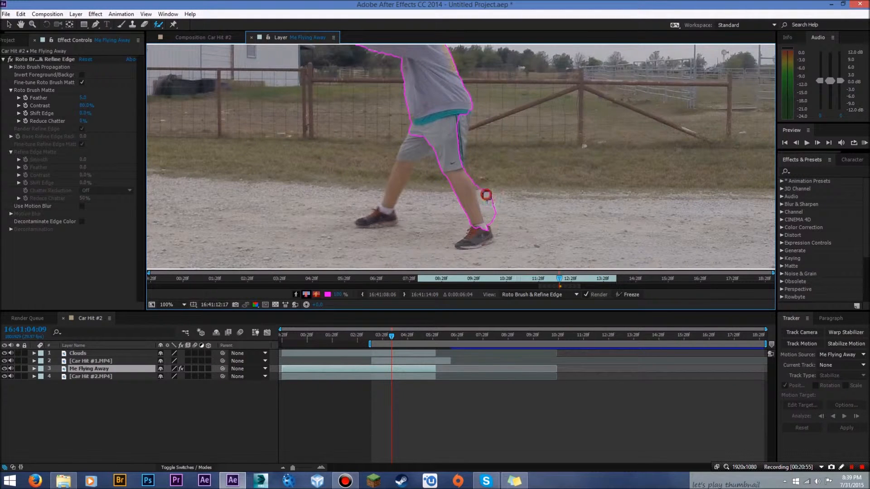
mouse_move(479, 187)
left_mouse_down("alt")
mouse_move(506, 238)
mouse_move(469, 248)
left_mouse_up("alt")
mouse_move(464, 158)
left_mouse_down()
mouse_move(464, 113)
mouse_move(457, 179)
mouse_move(465, 125)
left_mouse_up()
mouse_move(405, 171)
left_mouse_down()
mouse_move(379, 220)
mouse_move(358, 220)
mouse_move(389, 168)
mouse_move(446, 195)
mouse_move(445, 205)
mouse_move(385, 195)
mouse_move(381, 184)
mouse_move(379, 194)
left_mouse_up()
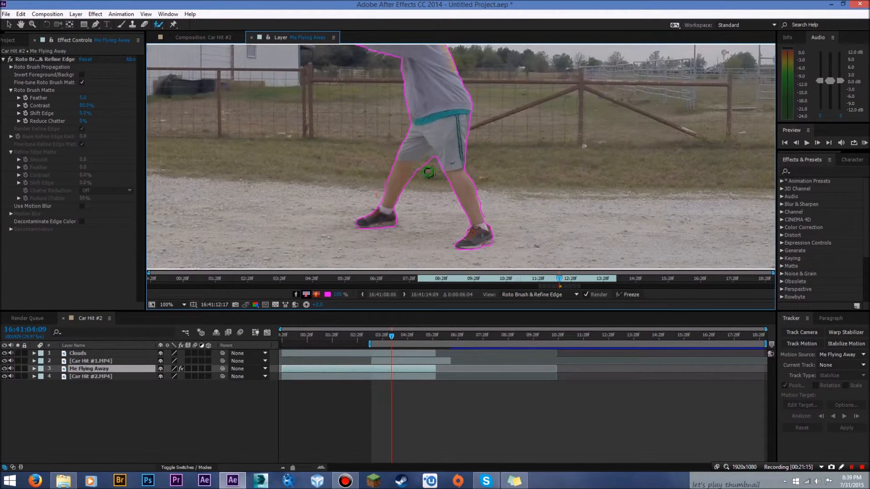
left_click_drag(426, 170, 433, 175)
Step: Add the actor's head and outstretched hand to the Roto Brush selection and check the full outline
scroll(448, 167, "up", 4)
left_click_drag(401, 132, 416, 135)
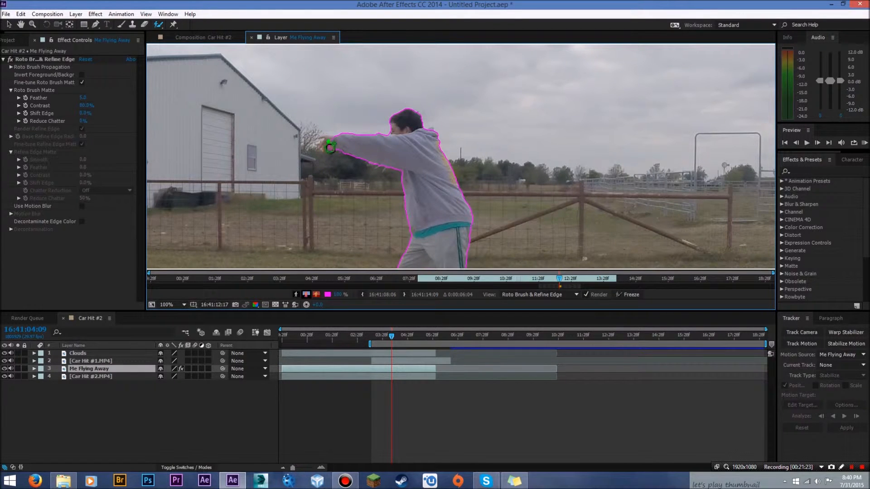
scroll(491, 164, "down", 7)
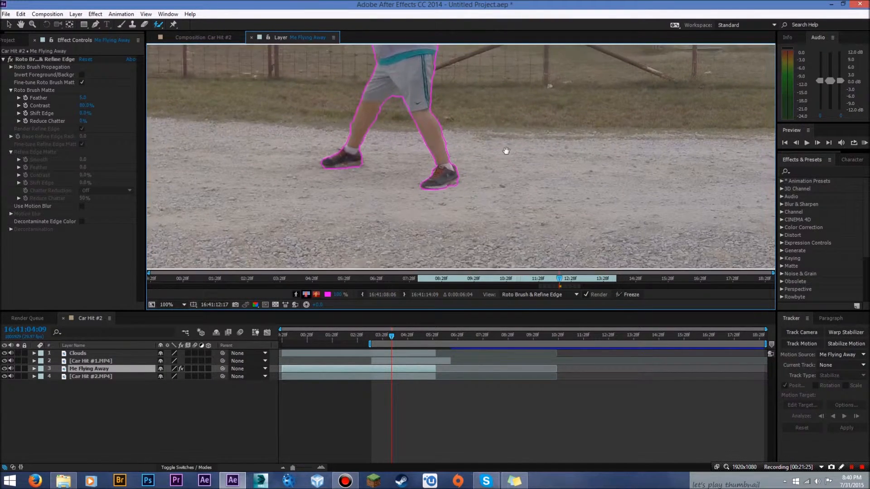
scroll(504, 151, "up", 6)
scroll(486, 173, "up", 2)
scroll(505, 144, "up", 2)
scroll(506, 145, "down", 1)
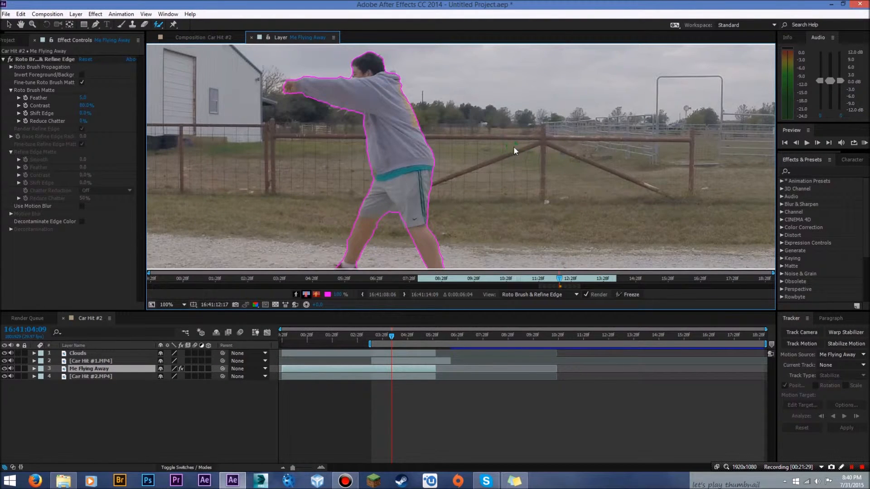
Step: At 16:41:04:10, refine the Roto Brush selection along the actor's shorts and remove the background beneath the outstretched arm
left_click_drag(433, 168, 459, 128)
scroll(459, 129, "up", 1)
scroll(408, 149, "up", 1)
scroll(381, 168, "down", 1)
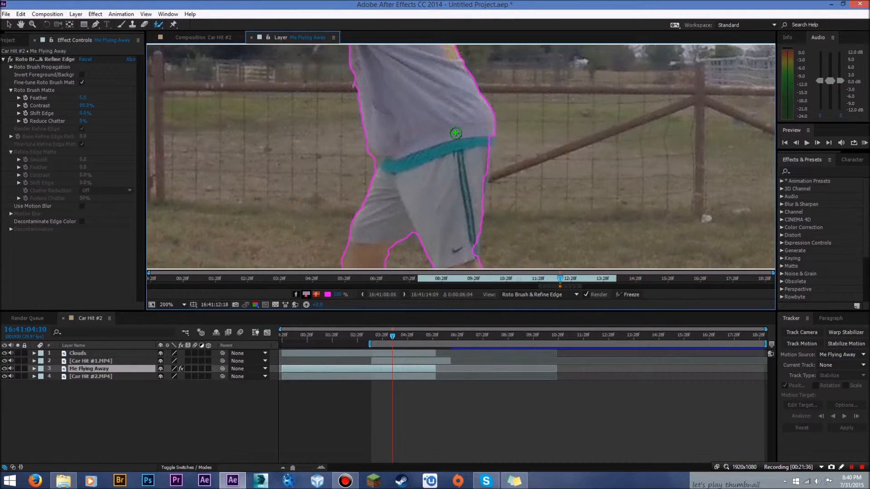
left_click_drag(456, 133, 474, 203)
scroll(473, 203, "up", 2)
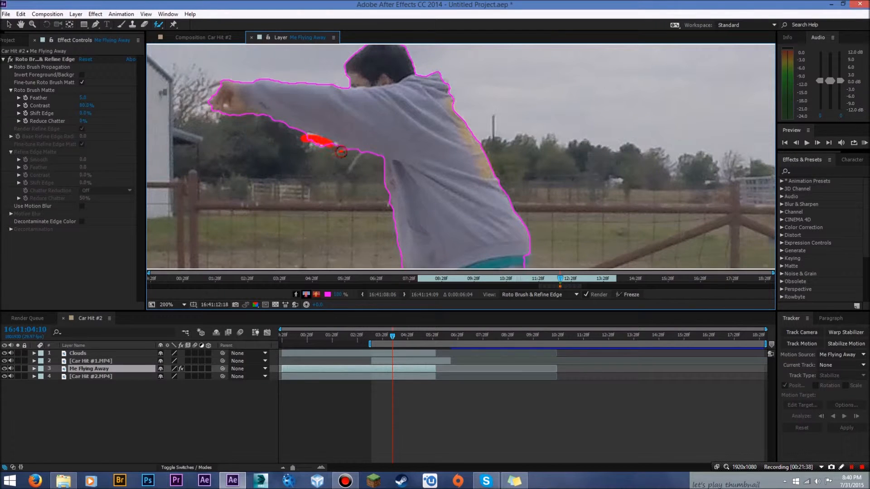
scroll(409, 147, "up", 1)
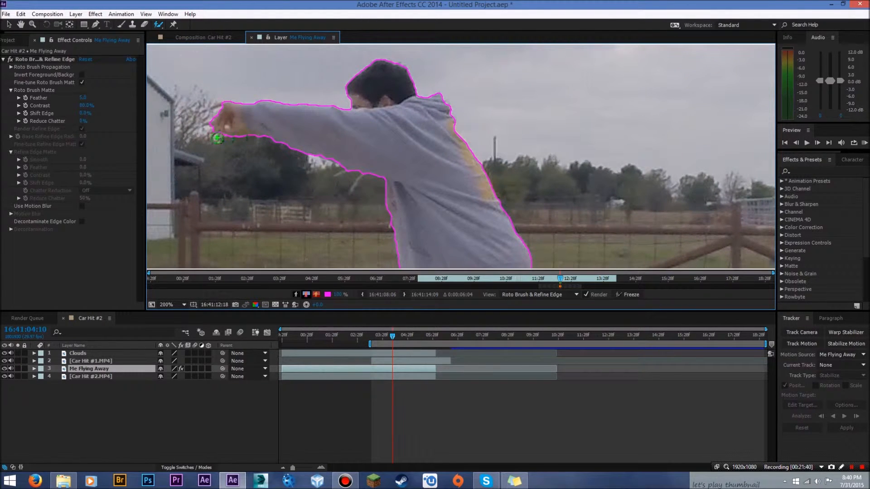
Step: Refine the Roto Brush outline around both legs and the front shoe at 16:41:04:10
scroll(438, 136, "down", 10)
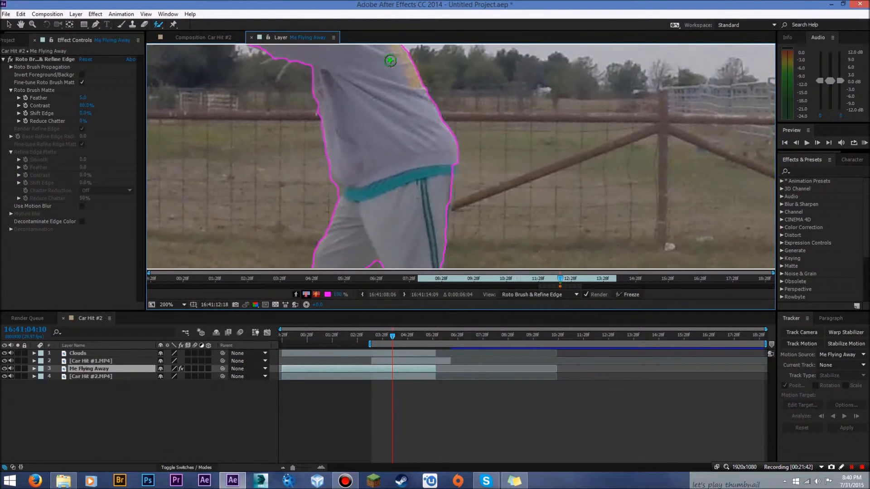
scroll(438, 136, "down", 5)
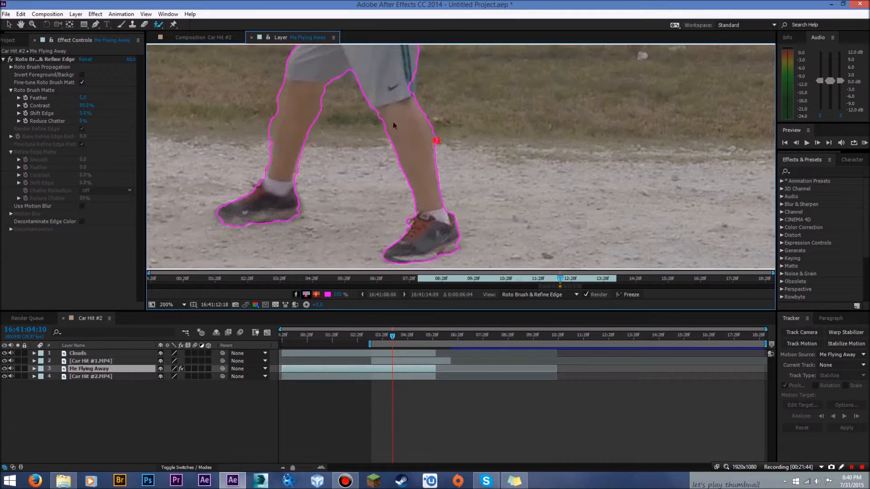
left_click_drag(273, 124, 267, 156)
left_click_drag(275, 92, 269, 134)
left_click_drag(309, 80, 268, 204)
scroll(387, 122, "down", 2)
left_click_drag(393, 214, 432, 232)
Step: Advance to 16:41:04:11 and refine the Roto Brush selection along both legs, removing the grass between and beside them
key("Page_Down")
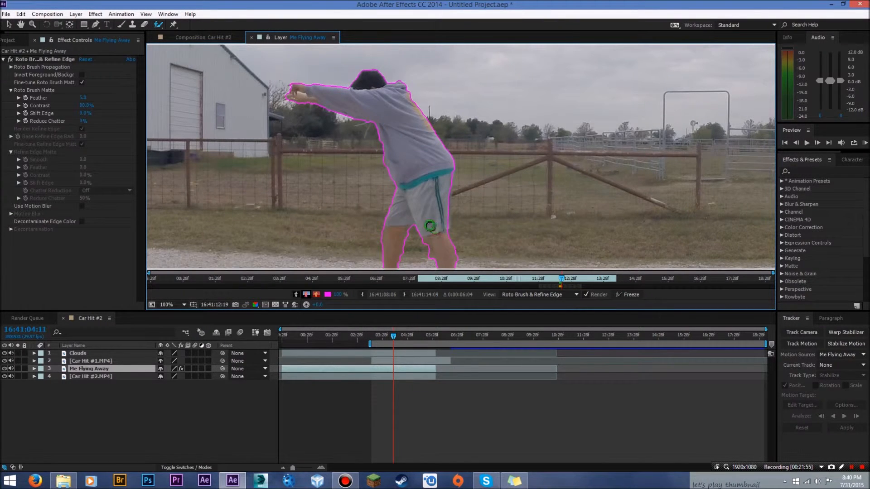
scroll(309, 119, "up", 1)
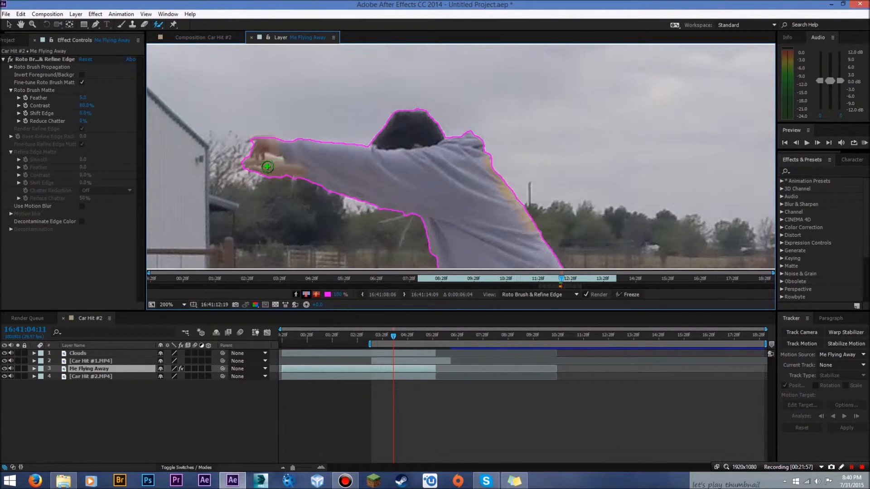
scroll(418, 221, "down", 5)
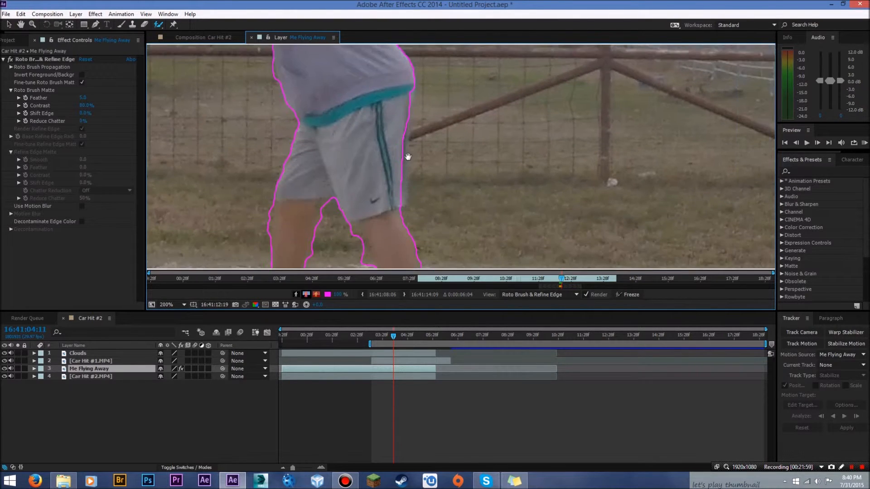
left_click_drag(357, 152, 376, 188)
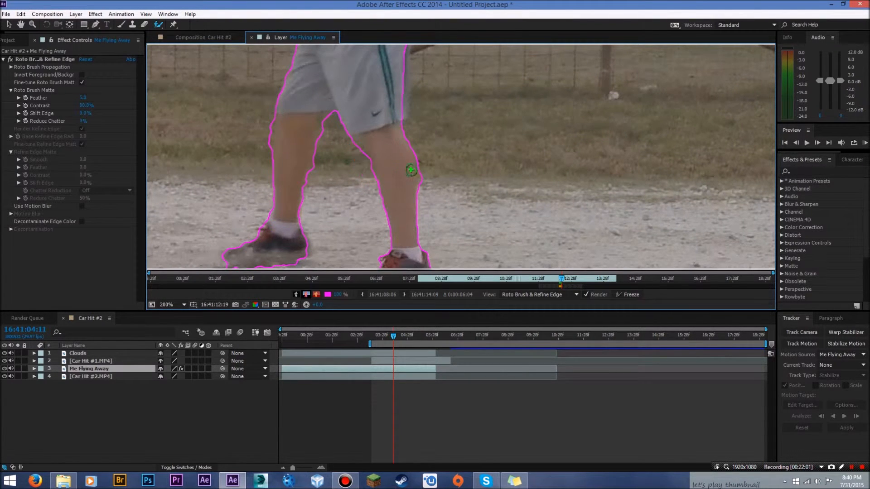
left_click_drag(428, 176, 433, 192)
left_click_drag(381, 125, 422, 249)
mouse_move(333, 131)
left_mouse_down()
mouse_move(321, 132)
mouse_move(311, 194)
mouse_move(329, 154)
left_mouse_up()
left_click_drag(298, 111, 289, 217)
left_click_drag(314, 155, 316, 176)
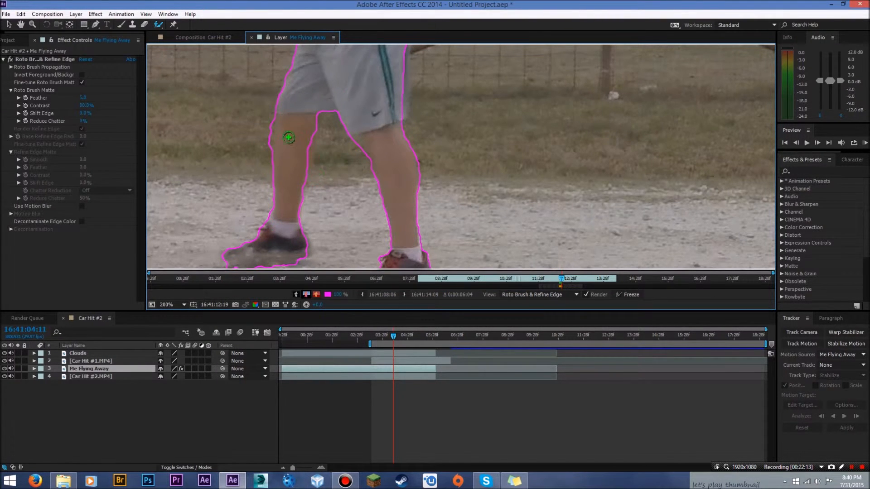
left_click_drag(269, 140, 268, 158)
Step: Remove the gravel under the rear shoe from the Roto Brush selection and tidy the rear leg's edge
key("Page_Down")
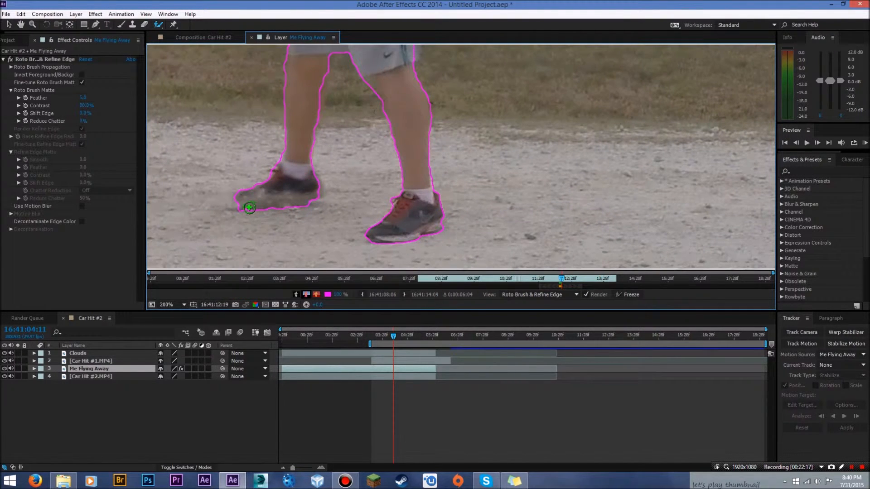
left_click_drag(240, 207, 332, 209)
mouse_move(291, 181)
left_mouse_down()
mouse_move(261, 200)
mouse_move(304, 186)
mouse_move(308, 210)
left_mouse_up()
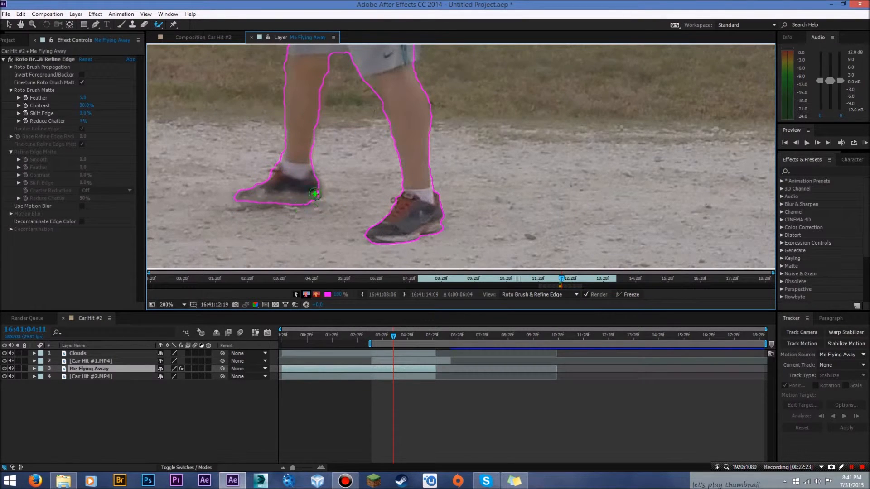
mouse_move(281, 150)
left_mouse_down()
mouse_move(282, 142)
mouse_move(276, 159)
left_mouse_up()
scroll(362, 90, "up", 5)
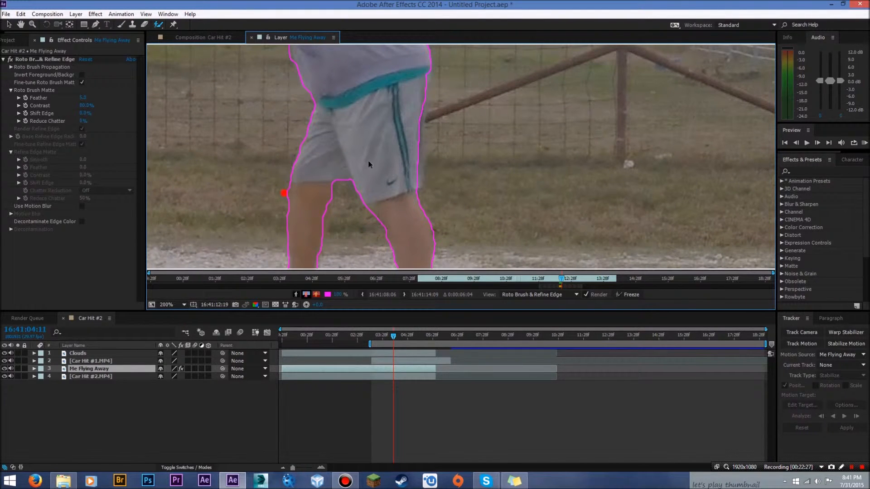
Step: Add the missing back edge of the shorts to the Roto Brush selection and trim off the adjoining background
mouse_move(394, 136)
left_mouse_down()
mouse_move(395, 181)
mouse_move(420, 183)
mouse_move(417, 240)
left_mouse_up()
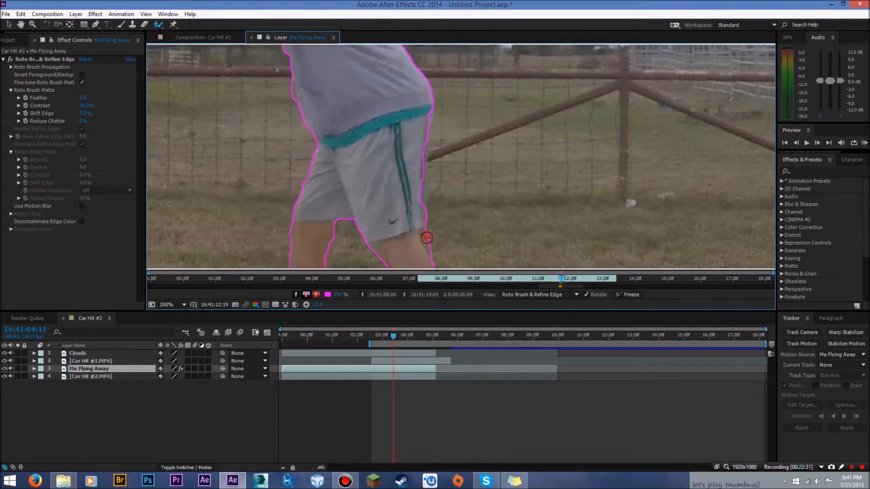
mouse_move(418, 167)
left_mouse_down()
mouse_move(420, 202)
mouse_move(439, 142)
mouse_move(426, 159)
mouse_move(431, 182)
left_mouse_up()
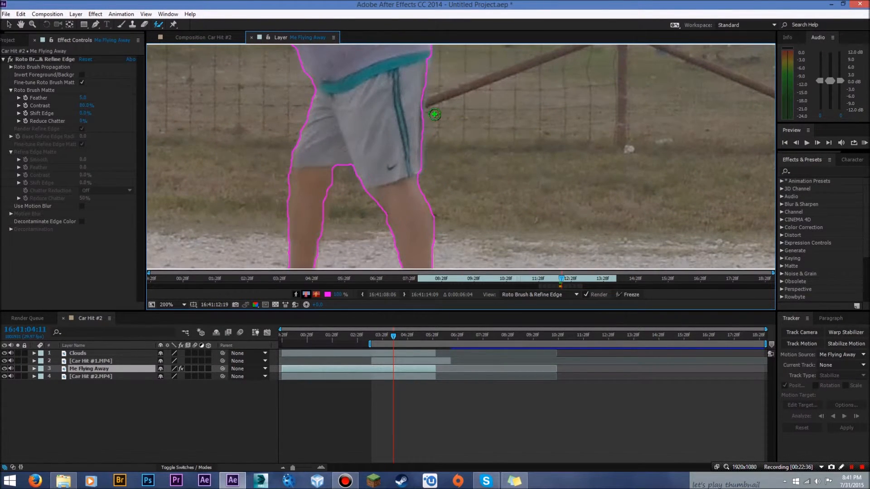
scroll(437, 110, "up", 5)
left_click_drag(364, 113, 382, 149)
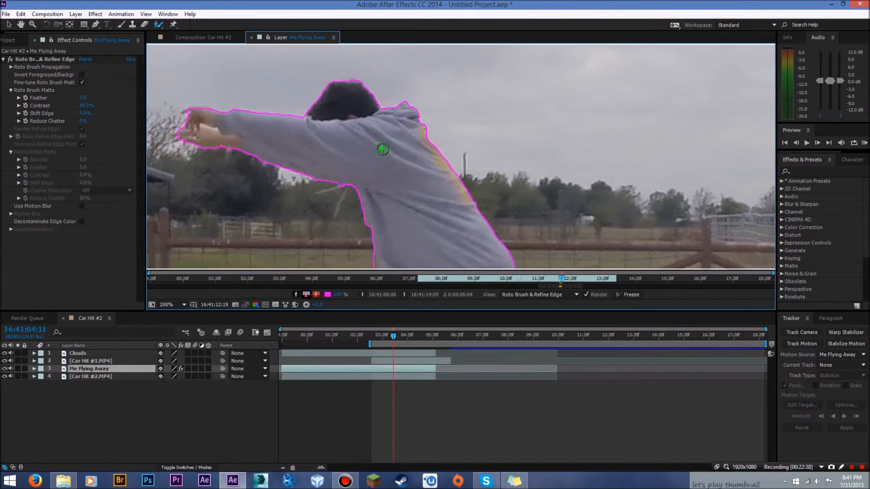
Step: Advance to 16:41:04:12 and subtract the sky between the actor's two hands from the Roto Brush selection
key("Page_Down")
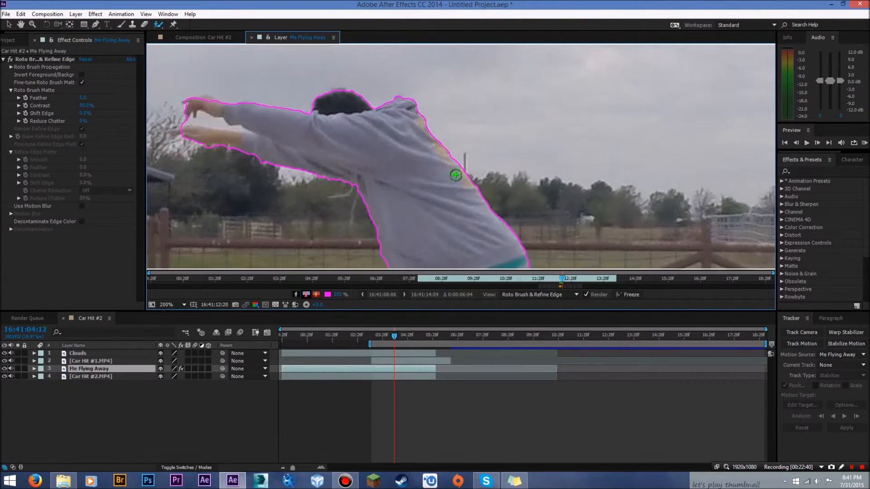
left_click_drag(456, 181, 674, 221)
left_click_drag(402, 154, 464, 164)
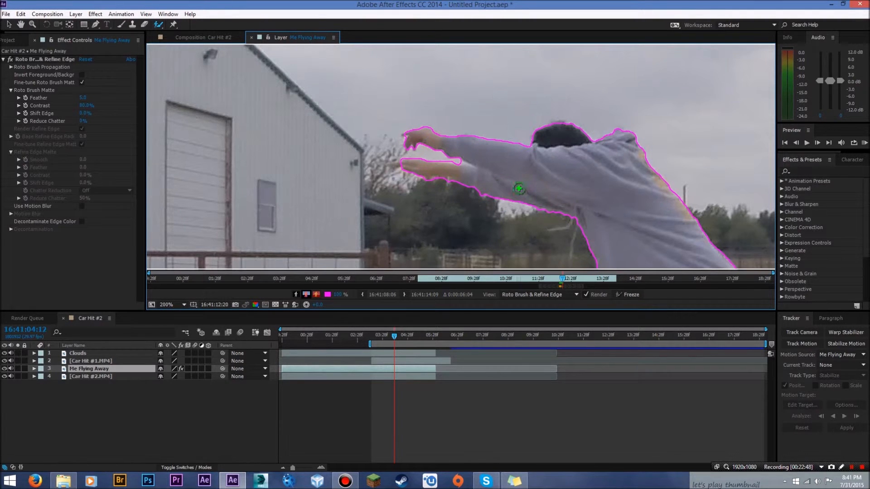
Step: Refine the Roto Brush selection around the shorts and both legs at 16:41:04:12, removing the background beside and between the legs
scroll(521, 181, "down", 3)
scroll(518, 174, "right", 5)
scroll(498, 179, "down", 5)
scroll(482, 185, "right", 2)
mouse_move(420, 181)
left_mouse_down()
mouse_move(409, 158)
mouse_move(423, 176)
mouse_move(433, 172)
mouse_move(438, 195)
mouse_move(447, 157)
left_mouse_up()
left_click_drag(434, 187, 449, 222)
scroll(389, 181, "down", 1)
scroll(389, 181, "left", 1)
left_click_drag(361, 135, 371, 217)
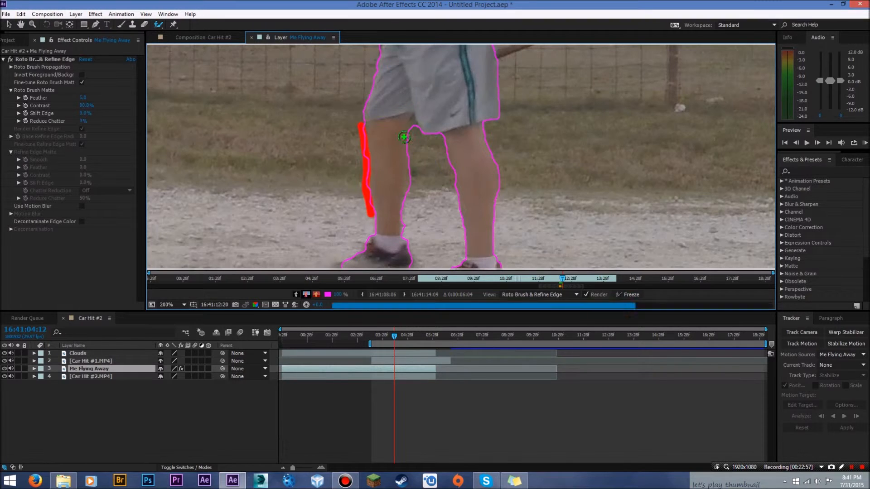
left_click_drag(383, 111, 384, 247)
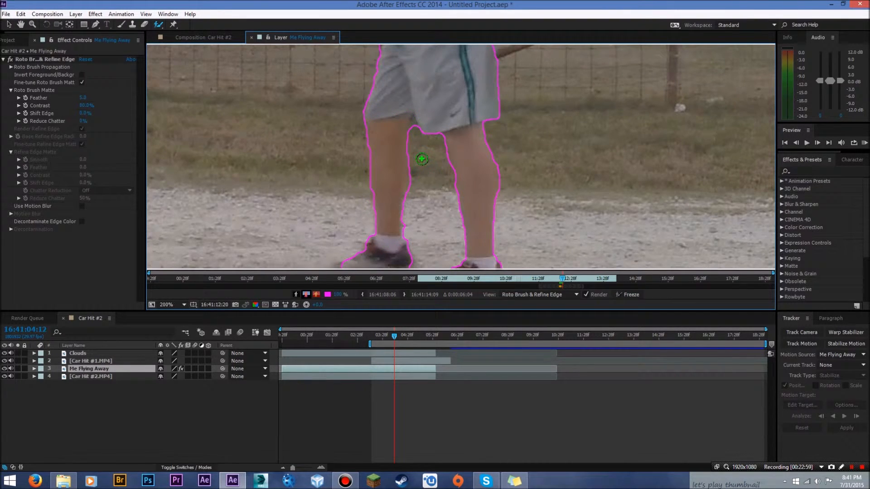
left_click_drag(415, 154, 408, 245)
left_click_drag(502, 172, 504, 195)
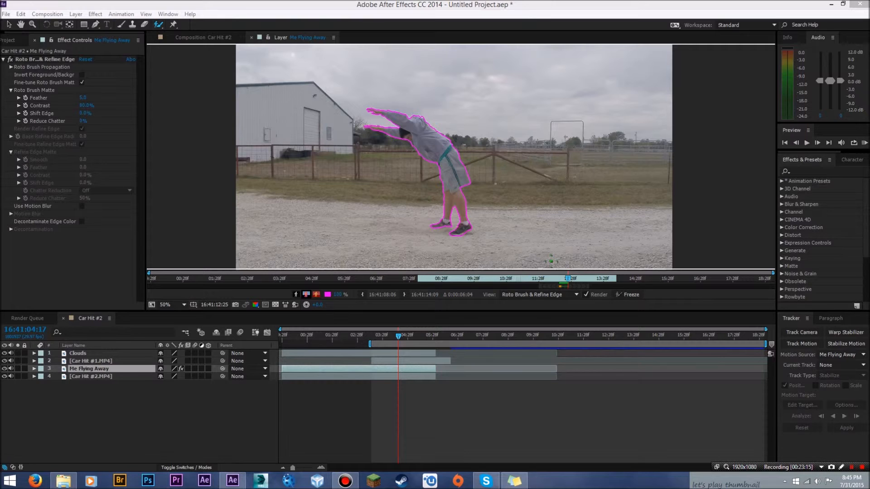
Step: Return to the Car Hit #2 composition, go back to 16:41:04:04 and move the Me Flying Away layer above all other layers
left_click(197, 38)
left_click_drag(439, 258, 451, 254)
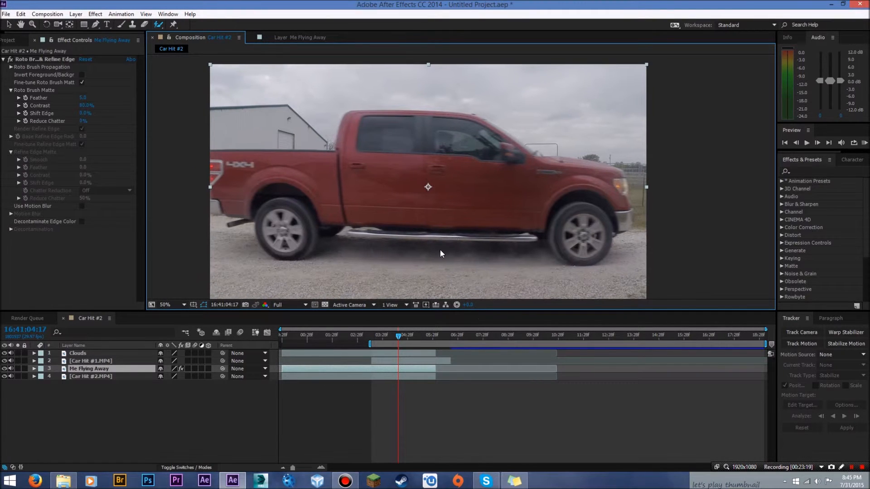
left_click_drag(401, 336, 386, 338)
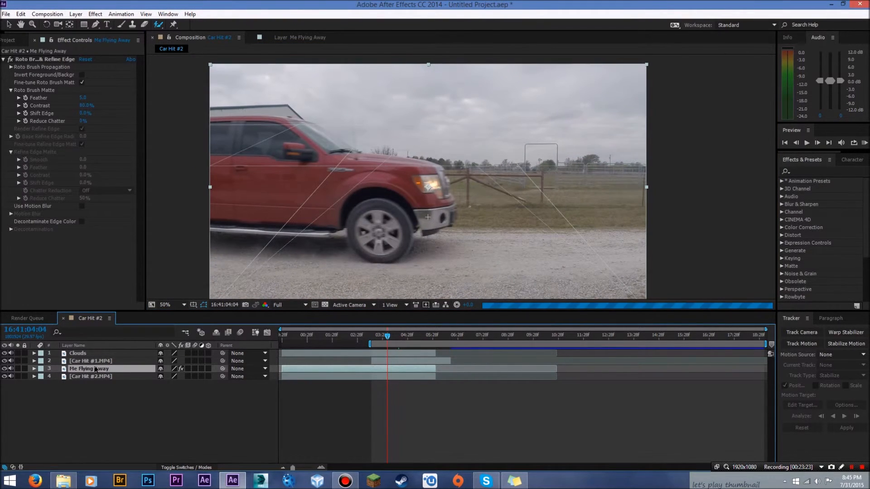
left_click_drag(94, 355, 93, 351)
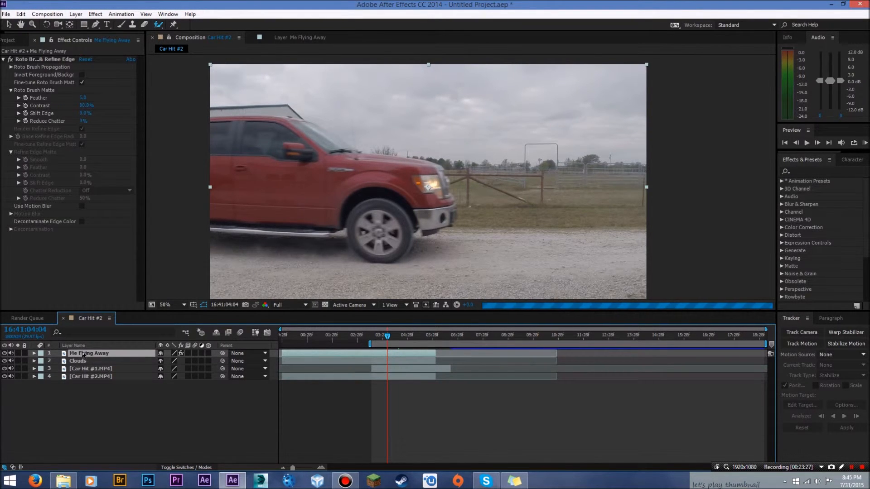
Step: Find the impact frame at 16:41:04:10 and compare it with the Me Flying Away layer hidden and shown
left_click_drag(388, 337, 392, 338)
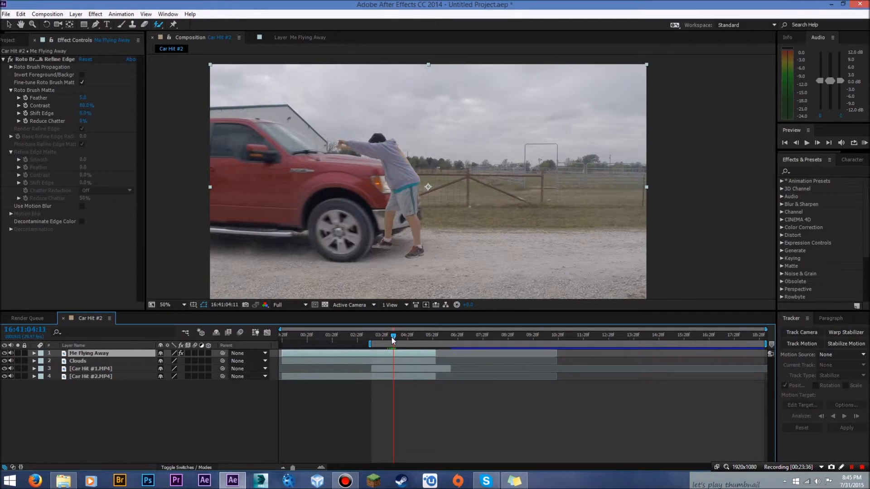
left_click(104, 378)
key("Page_Up")
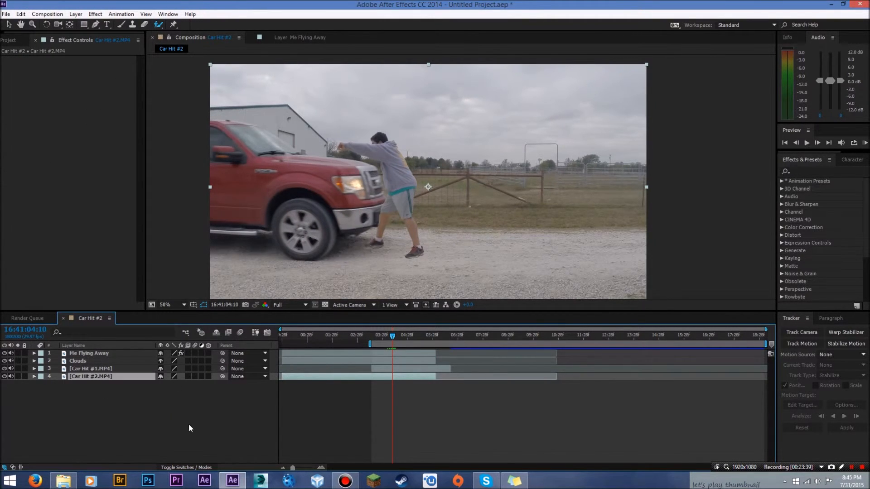
left_click(4, 354)
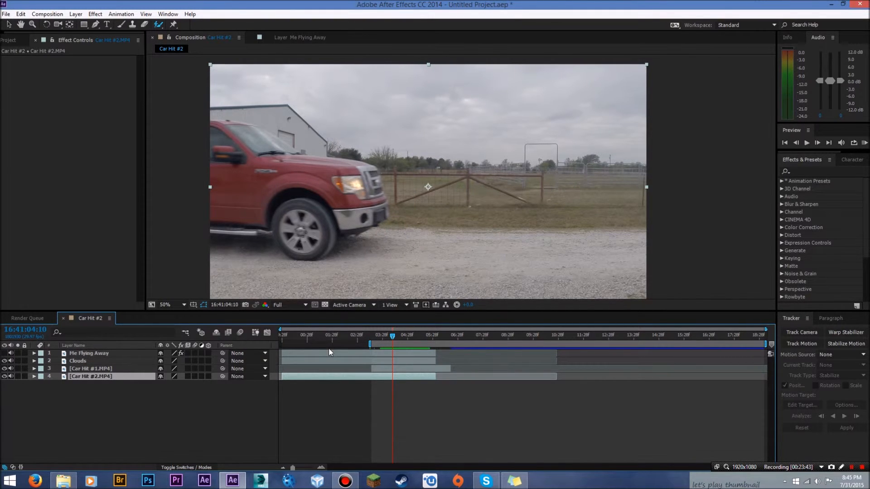
left_click(4, 353)
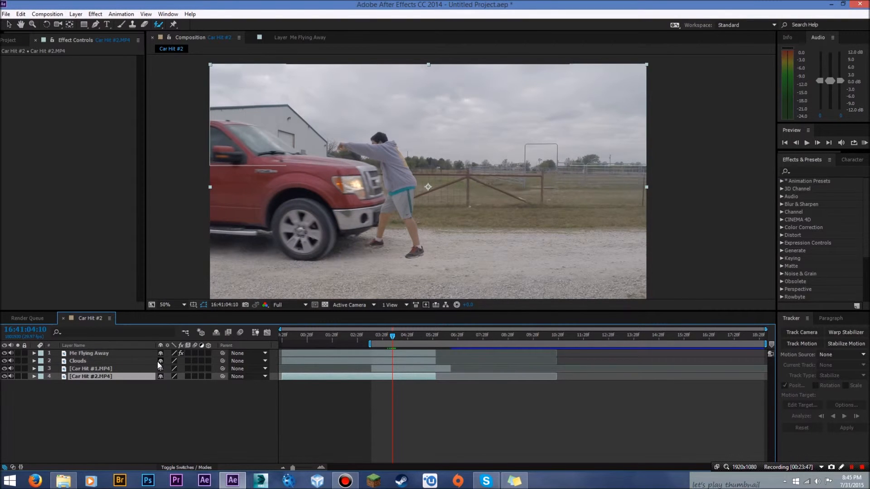
Step: Trim the Me Flying Away layer to start and the Car Hit #2.MP4 layer to end at 16:41:04:10
left_click(299, 354)
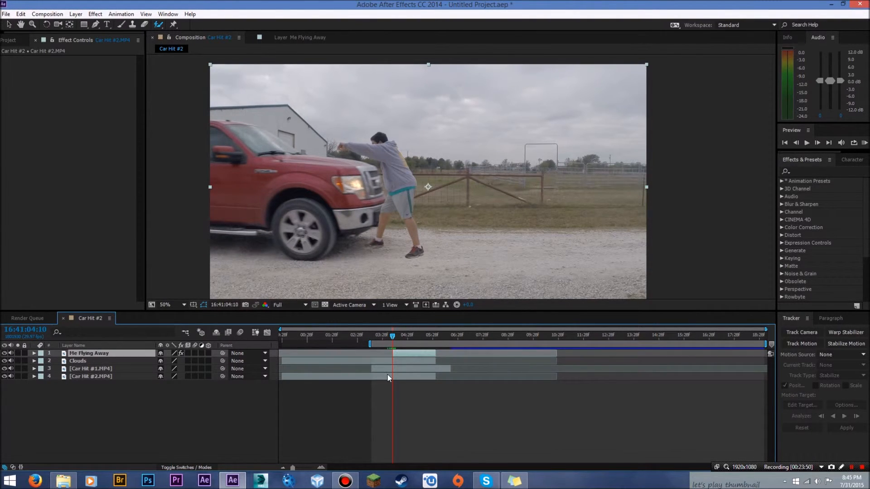
left_click(282, 376)
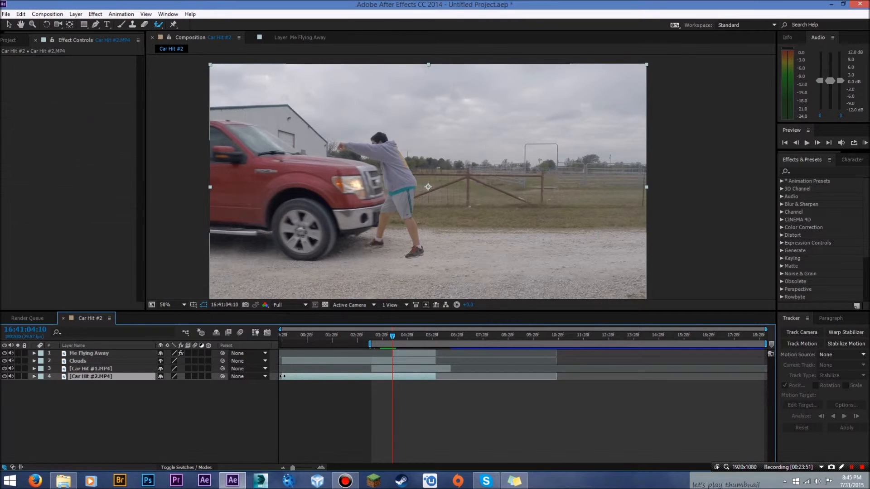
left_click_drag(435, 375, 400, 393)
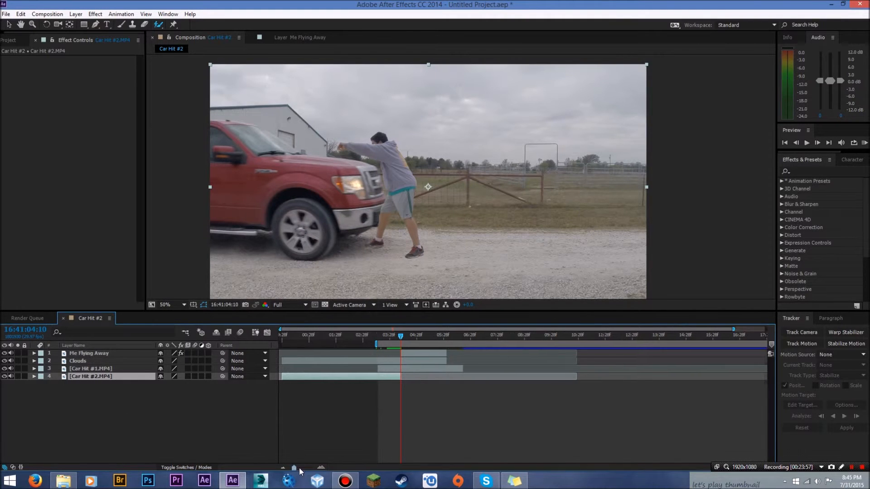
left_click_drag(295, 469, 312, 469)
left_click_drag(541, 376, 525, 376)
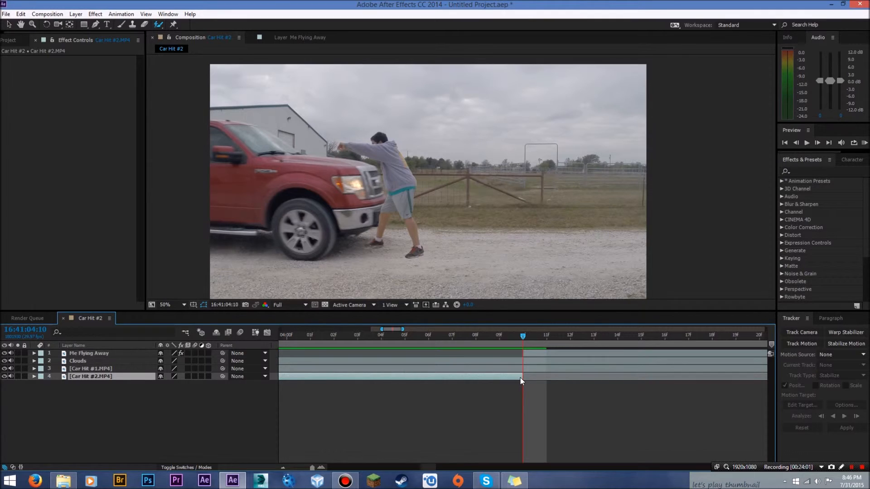
Step: Try ending the Car Hit #2.MP4 layer one frame earlier at 16:41:04:09, and restore its end at 16:41:04:10
left_click_drag(519, 377, 499, 376)
key("Page_Up")
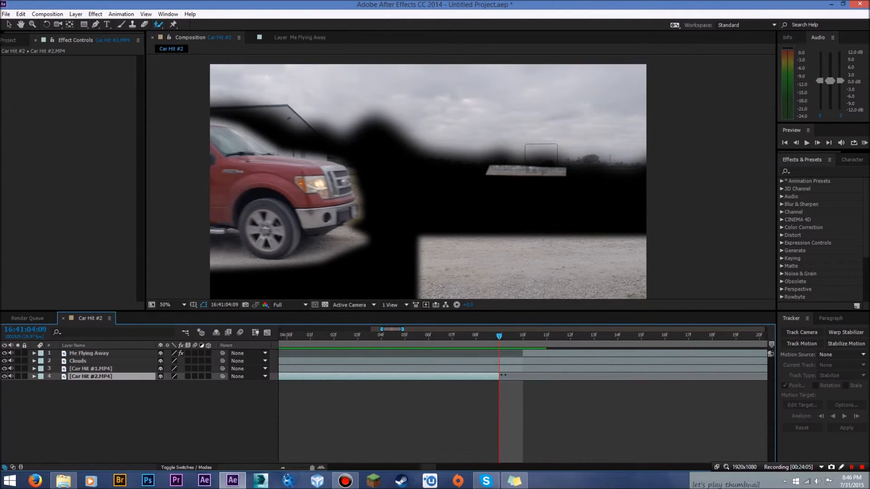
left_click_drag(508, 376, 524, 375)
Step: Check the handover between the clips by toggling the Me Flying Away layer's visibility and advancing to 16:41:04:10
left_click_drag(312, 468, 293, 468)
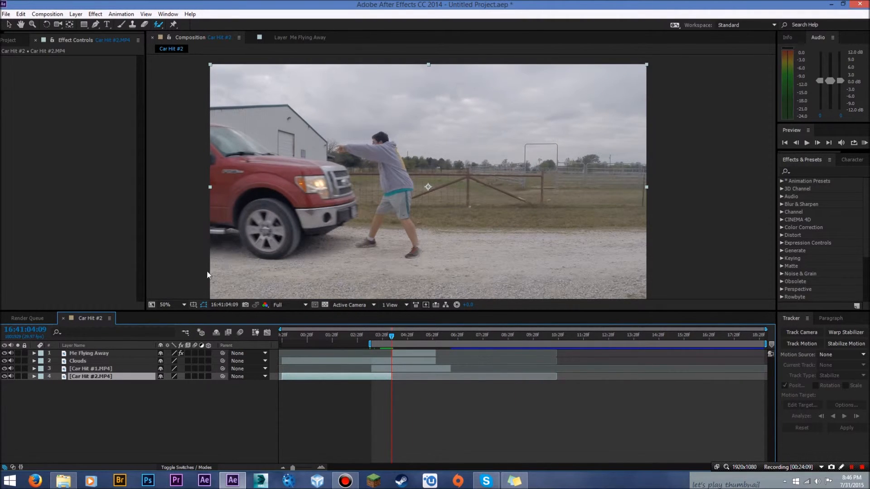
left_click(4, 354)
key("Page_Down")
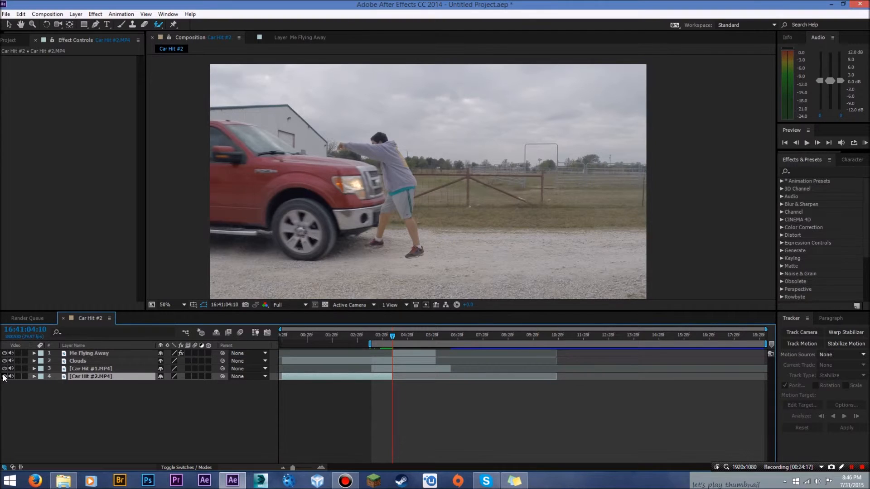
Step: Compare the impact frame at 16:41:04:10 with the Me Flying Away layer toggled off and on
left_click(3, 353)
left_click(3, 353)
left_click(3, 354)
left_click(3, 353)
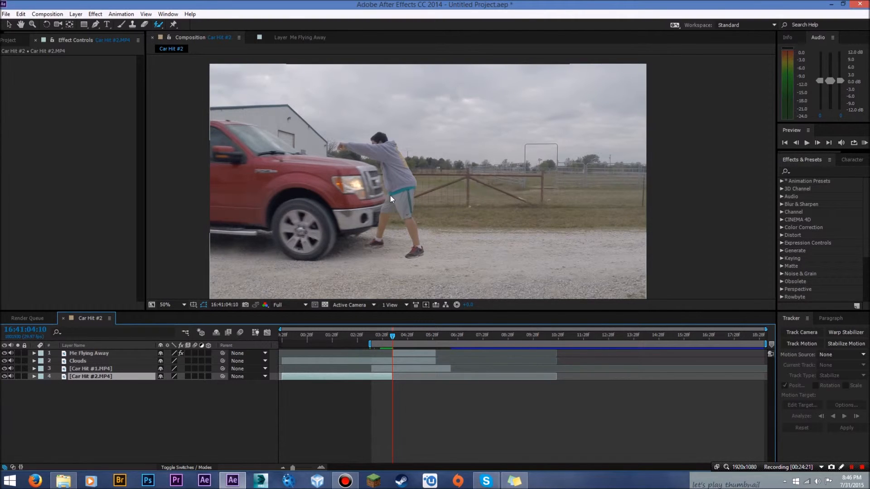
Step: Keyframe the Me Flying Away layer's position at 16:41:04:10 and move the actor ahead of the truck's bumper at 16:41:04:11
key("v")
left_click_drag(390, 195, 444, 190)
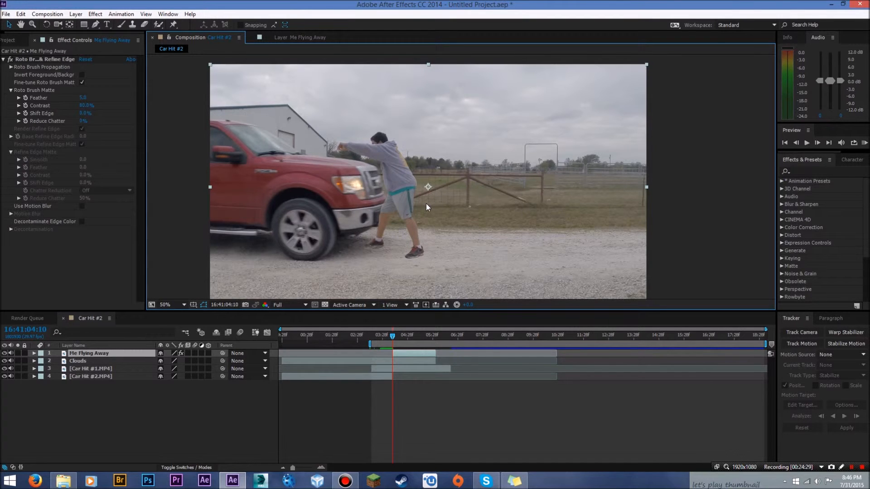
left_click(3, 60)
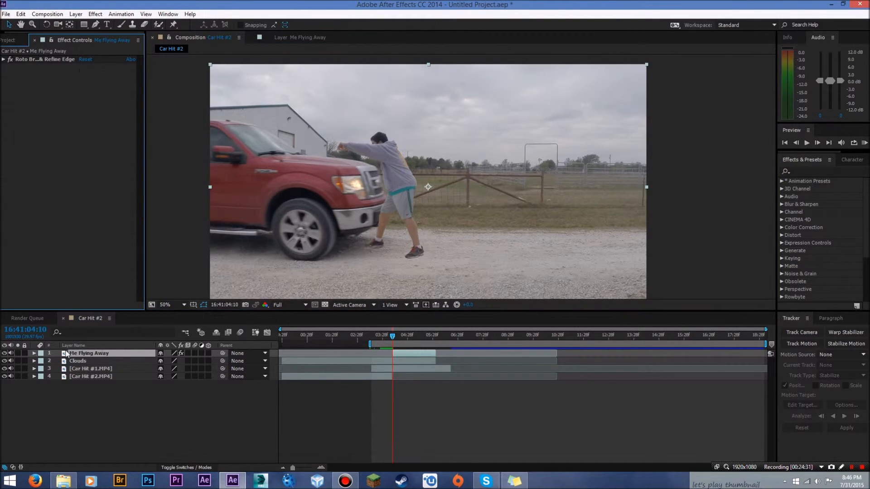
key("p")
left_click(56, 362)
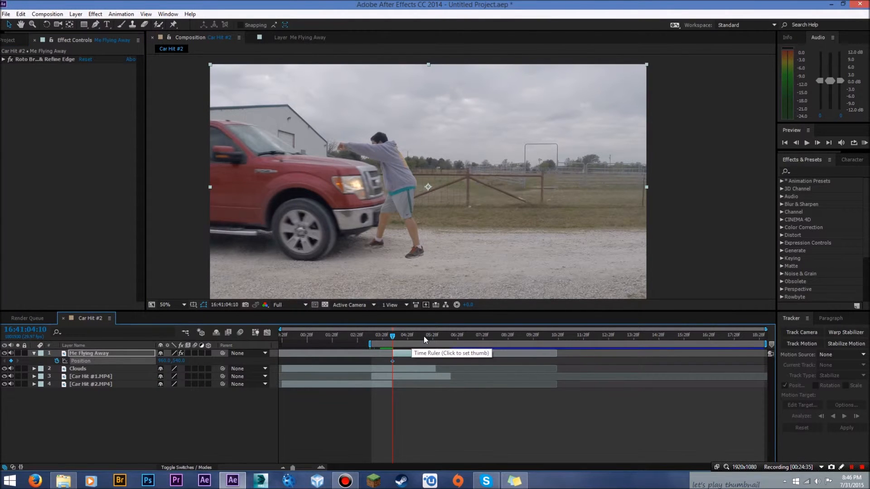
key("Page_Down")
left_click_drag(402, 189, 434, 196)
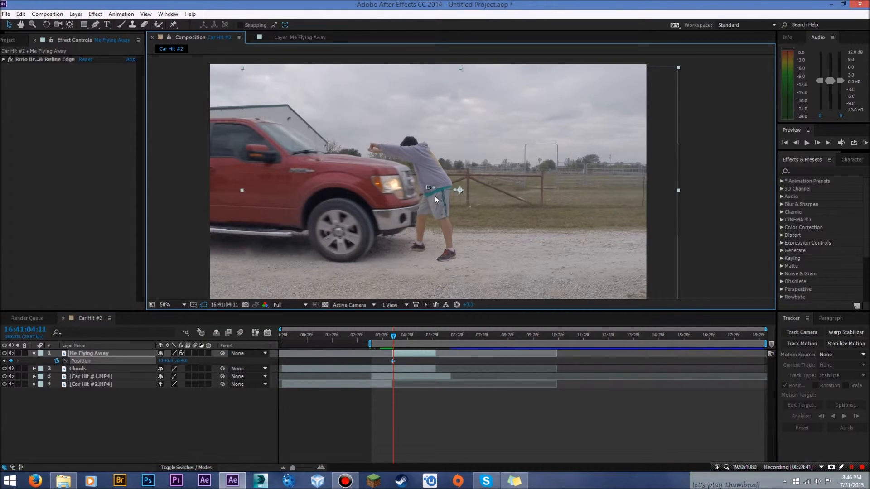
Step: Keyframe the Me Flying Away layer's rotation at 0° on 16:41:04:10 and tilt it to about -1.9° on 16:41:04:11
left_click(113, 347)
key("r")
left_click(57, 361)
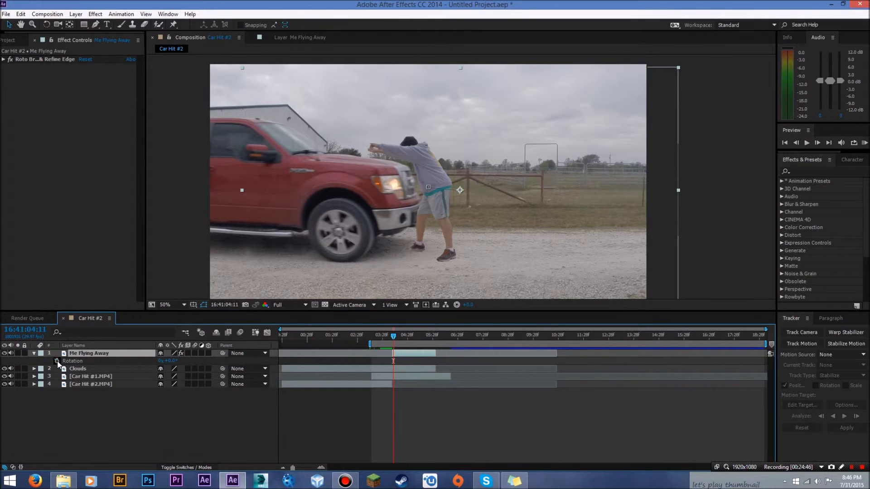
key("Page_Up")
left_click(56, 361)
left_click(57, 361)
key("Page_Down")
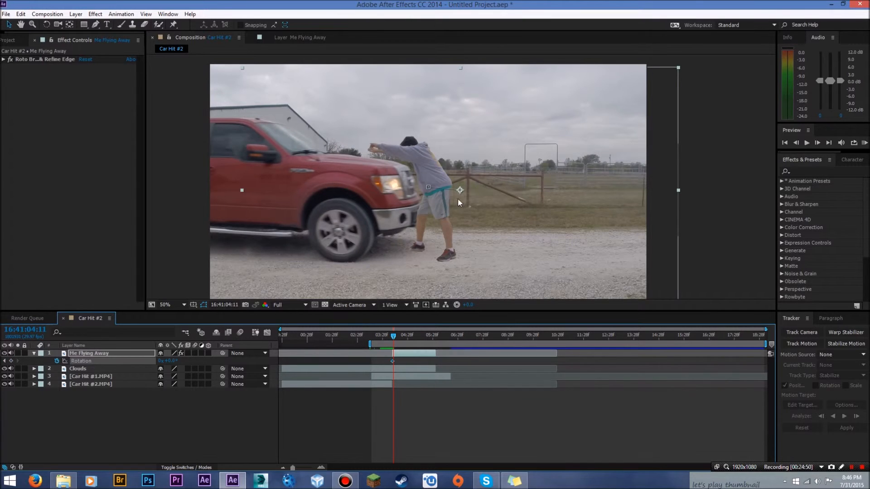
key("w")
left_click_drag(434, 214, 506, 204)
Step: Reposition the Me Flying Away layer frame by frame from 16:41:04:12, keeping the actor against the truck's front until he leaves the frame
key("v")
key("Page_Down")
key("Page_Down")
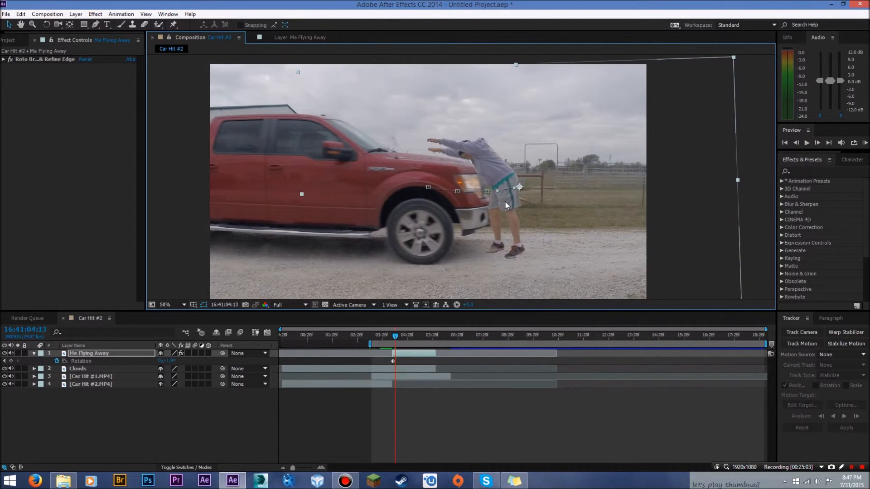
key("Page_Down")
left_click_drag(504, 202, 540, 197)
key("Page_Down")
left_click_drag(541, 200, 636, 196)
key("Page_Down")
key("Page_Down")
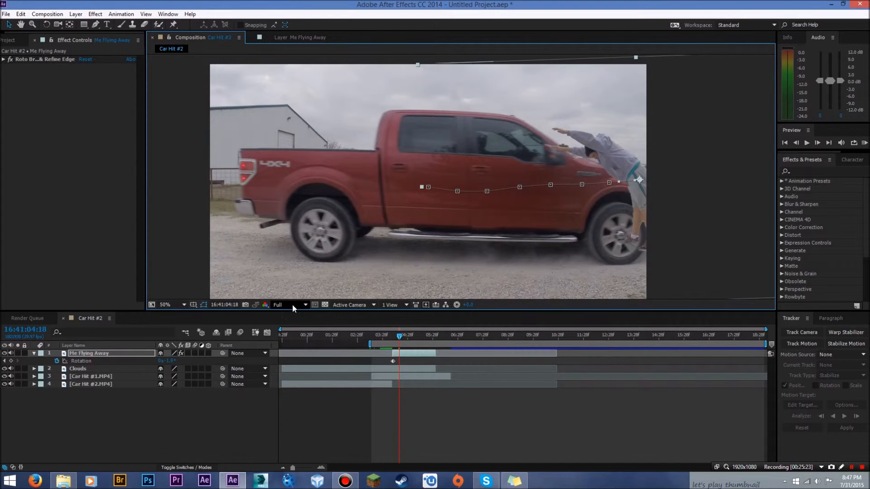
left_click_drag(641, 202, 682, 207)
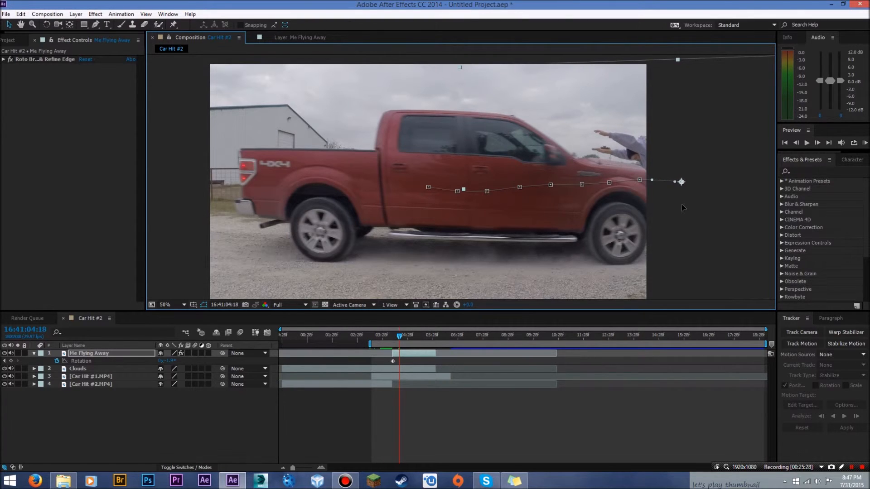
key("Page_Down")
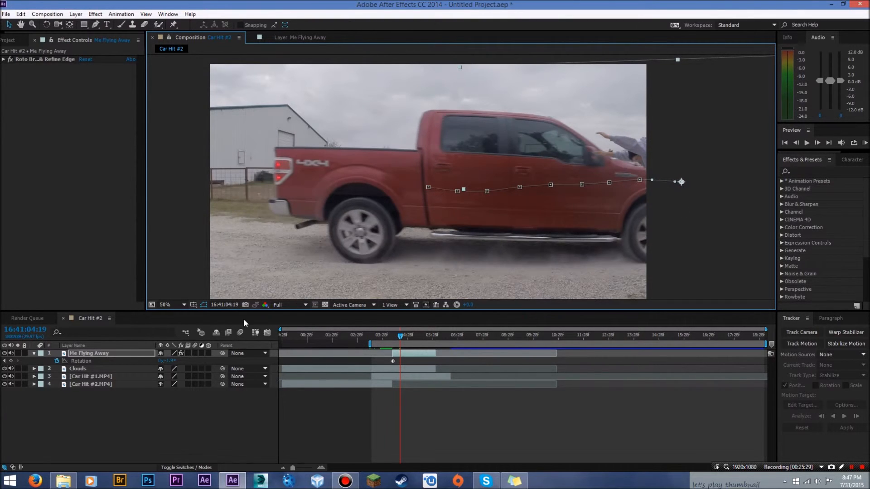
left_click_drag(650, 156, 689, 157)
key("Page_Down")
key("Page_Down")
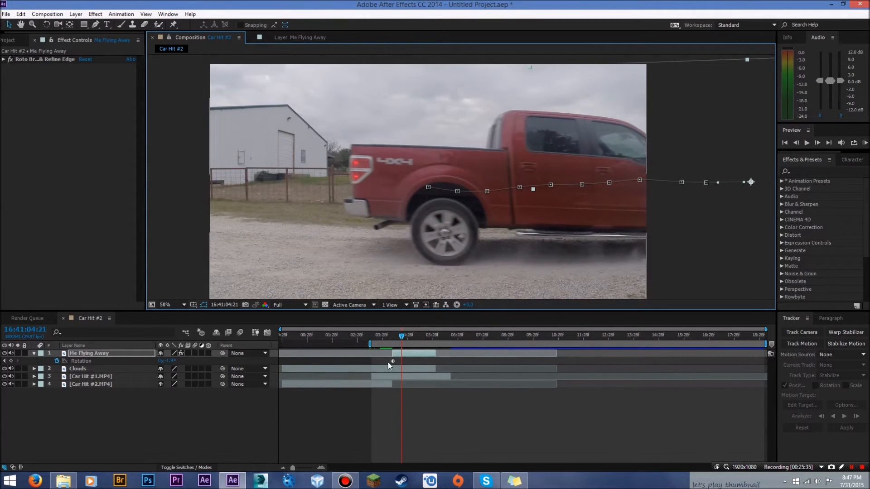
Step: Enable motion blur for the Me Flying Away layer and the composition, and set the preview resolution to Half
left_click_drag(403, 338, 395, 342)
left_click(166, 354)
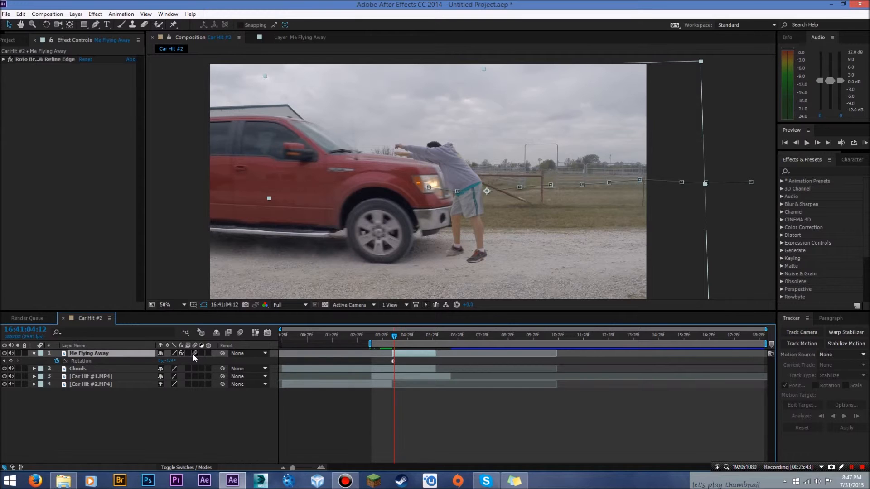
left_click(239, 333)
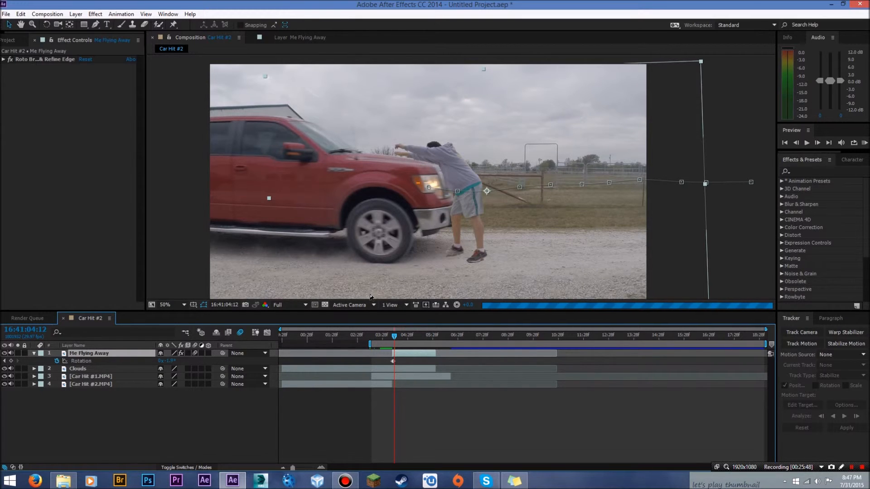
key("Page_Down")
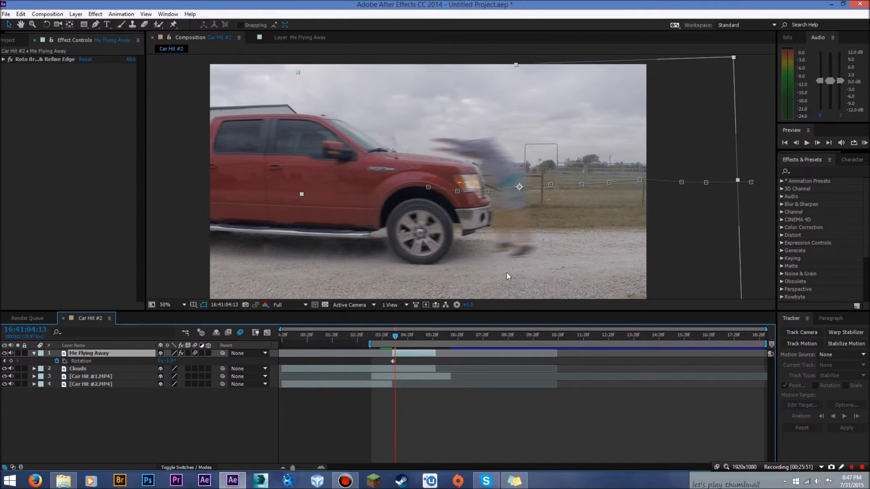
left_click(283, 304)
left_click(291, 341)
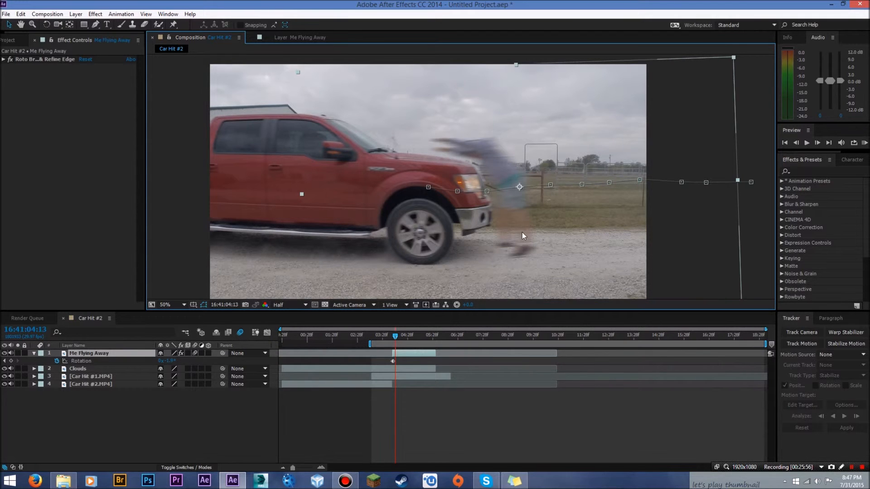
Step: Return to the impact frame at 16:41:04:10 and shift the Me Flying Away layer slightly left toward the truck's bumper
key("Page_Up")
key("Page_Up")
key("Page_Up")
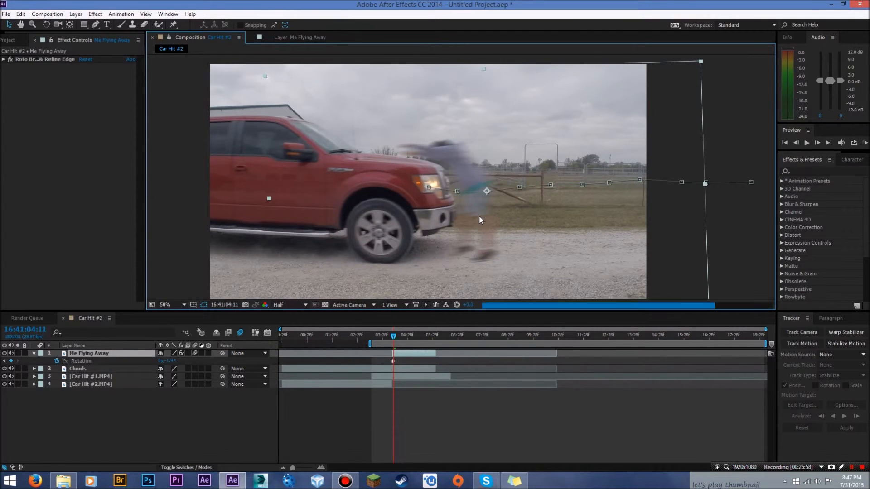
key("Page_Down")
key("Page_Up")
key("Page_Up")
key("Page_Down")
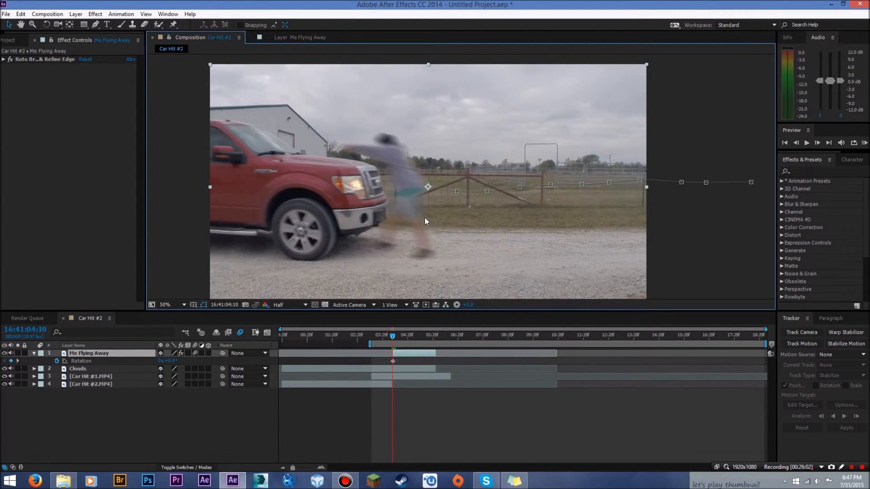
left_click_drag(411, 211, 403, 211)
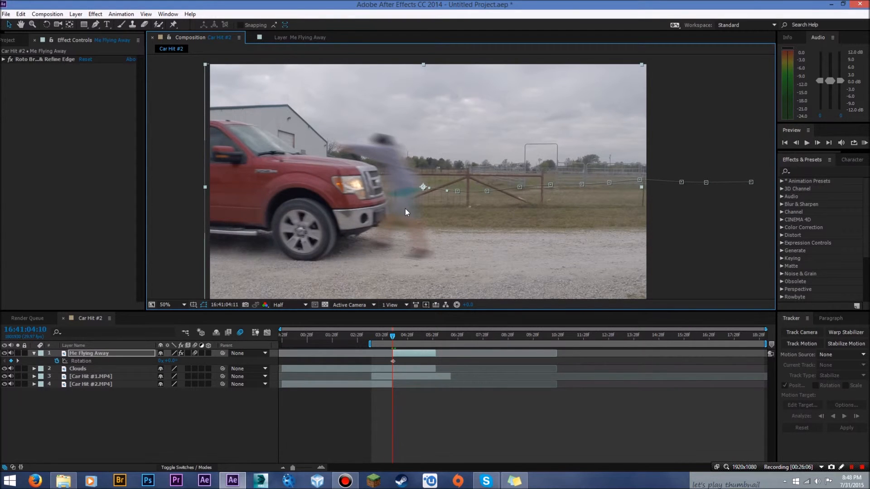
Step: Readjust the Me Flying Away layer's position frame by frame from 16:41:04:11 onward so the blurred actor stays closer to the truck's front
key("Page_Down")
key("Page_Down")
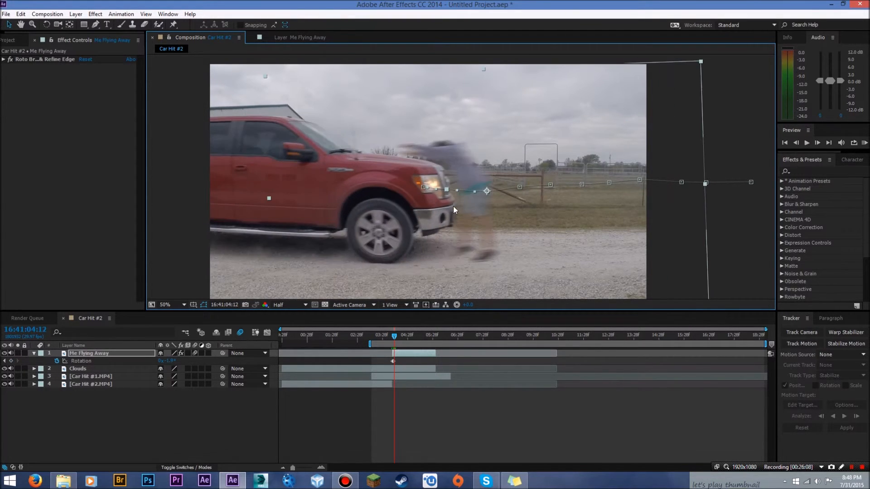
key("Page_Down")
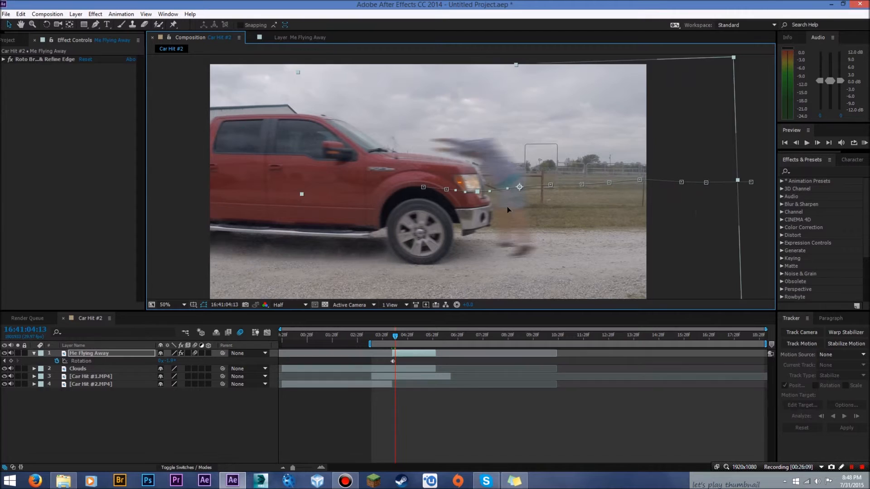
key("Page_Down")
key("Page_Down")
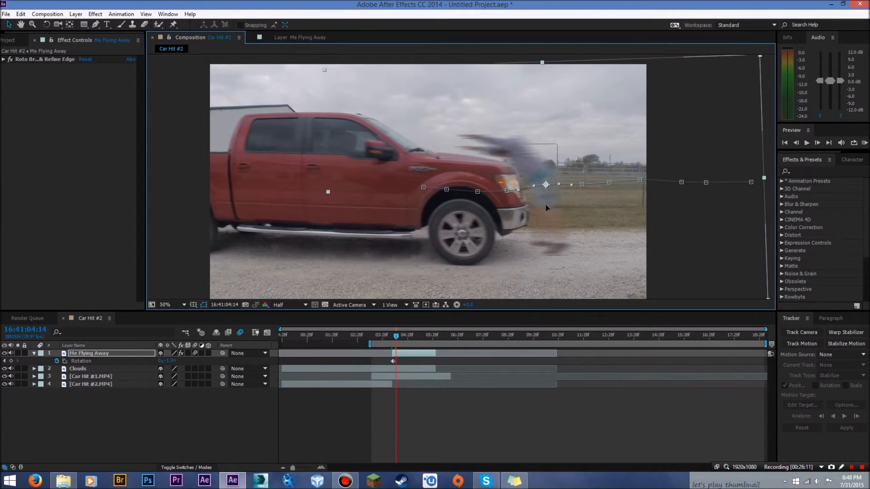
key("Page_Down")
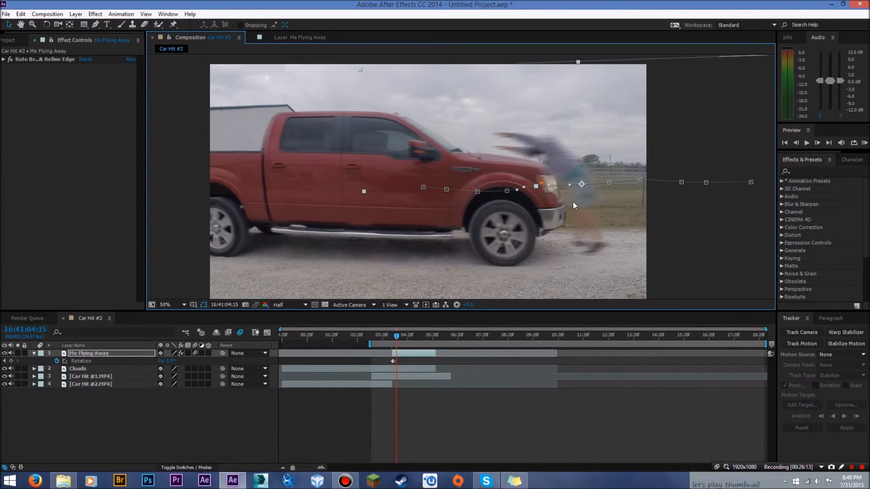
key("Page_Down")
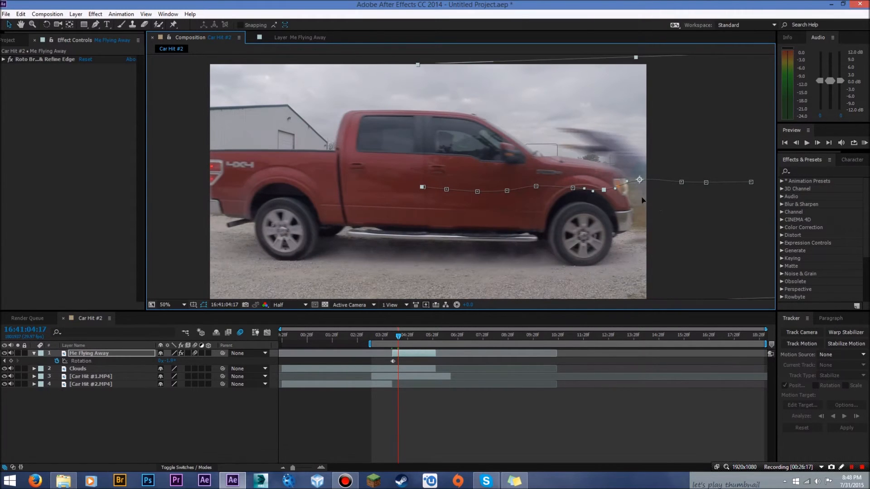
key("Page_Down")
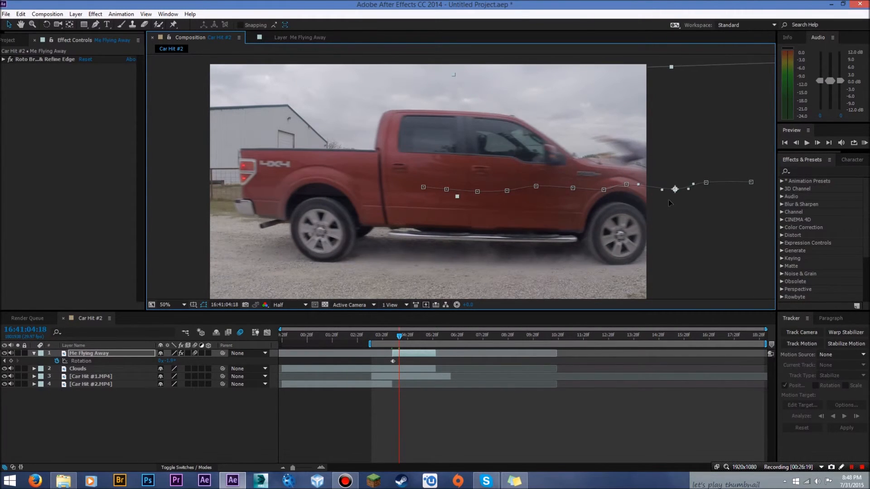
key("Page_Down")
key("Page_Down")
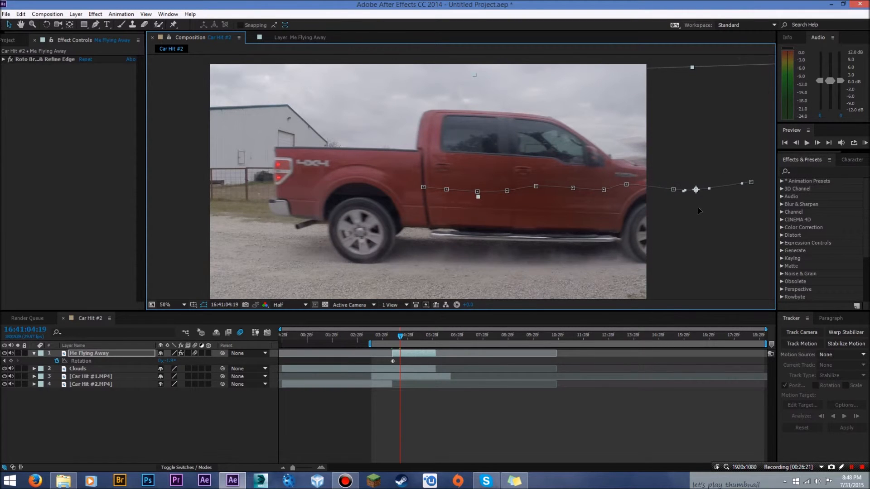
left_click_drag(715, 204, 736, 206)
key("Page_Down")
Step: Play a RAM preview of the car hit starting from before the impact
left_click_drag(397, 338, 370, 336)
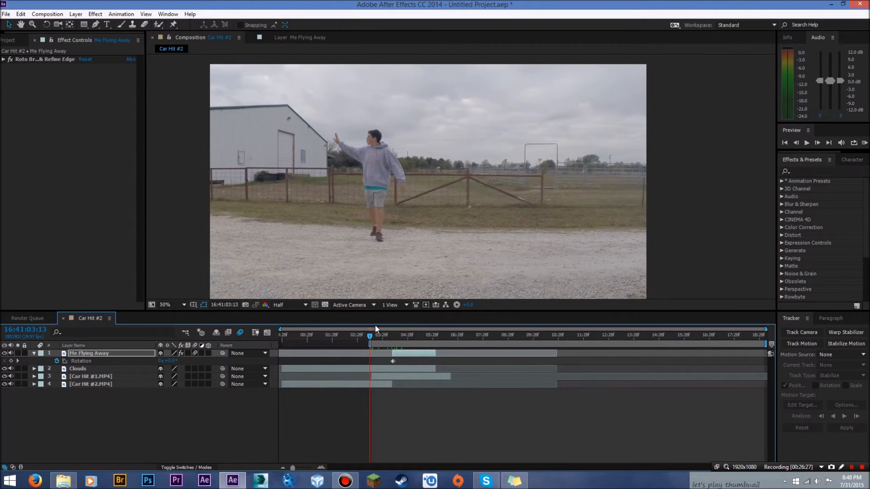
left_click_drag(371, 336, 374, 339)
left_click(865, 143)
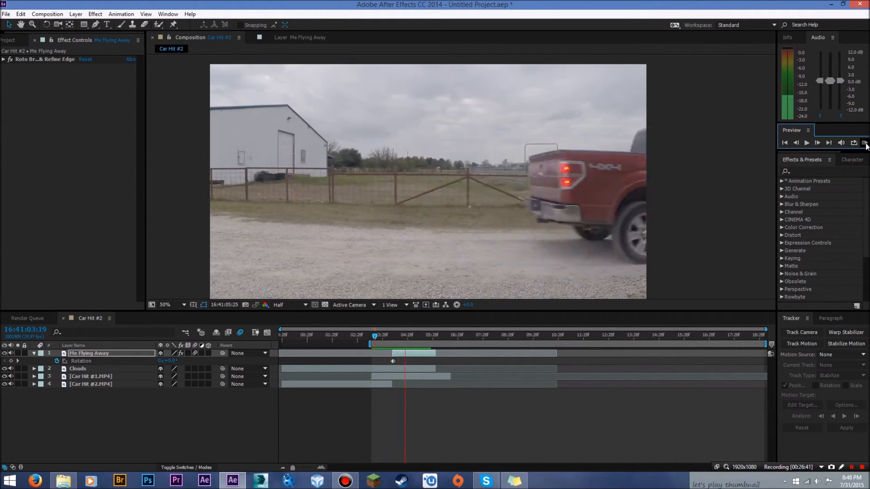
key("space")
Step: Move the Me Flying Away layer farther beyond the frame's right edge around 16:41:04:22
mouse_move(385, 339)
left_mouse_down()
mouse_move(446, 341)
mouse_move(402, 339)
left_mouse_up()
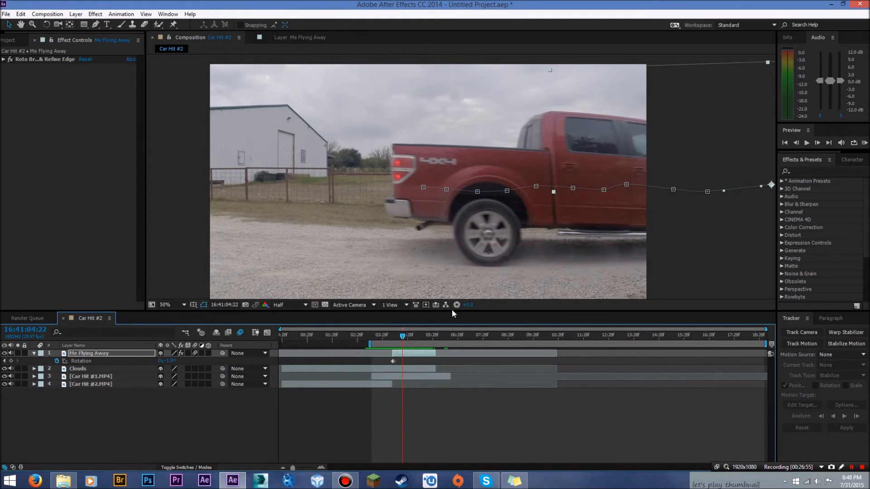
key("comma")
left_click_drag(611, 200, 733, 200)
left_click(393, 338)
left_click_drag(392, 336, 398, 339)
key("period")
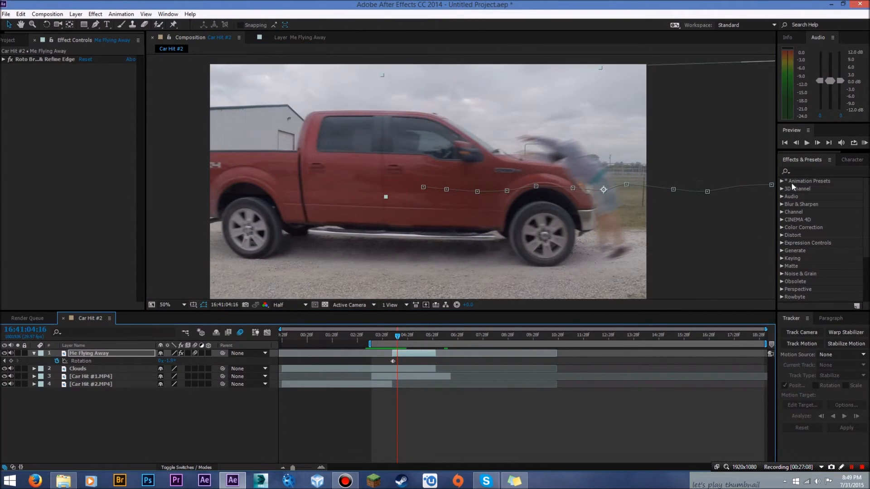
Step: Replay the RAM preview to check the actor's exit and examine the blurred frames around 16:41:04:14
left_click(865, 142)
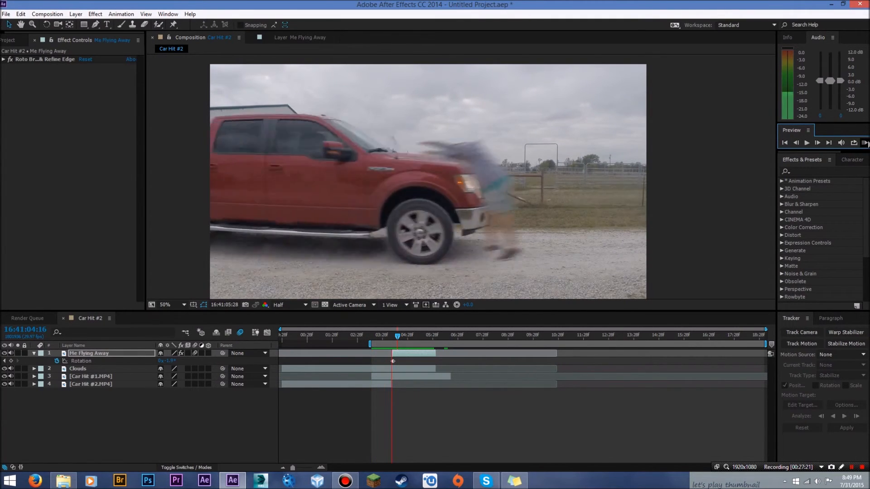
key("space")
left_click(398, 339)
left_click_drag(398, 339, 398, 340)
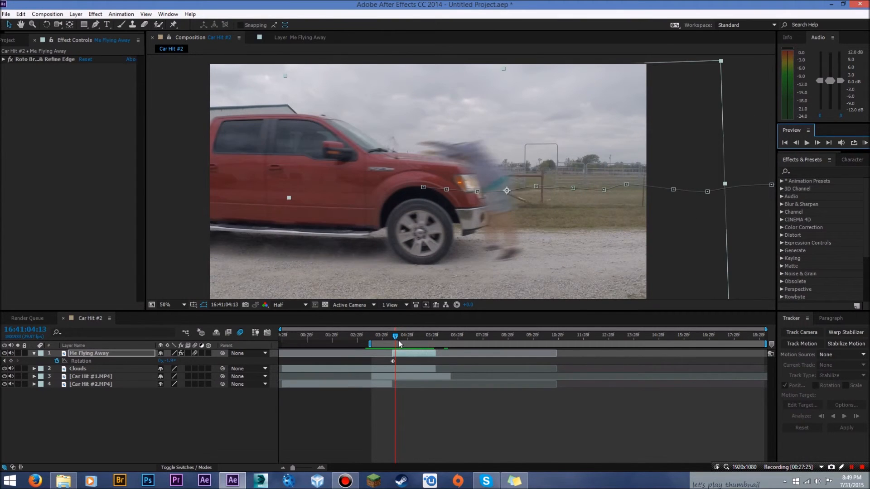
left_click(396, 335)
Step: Deselect the layers, collapse the Me Flying Away layer's properties and show the project's footage list
left_click(121, 439)
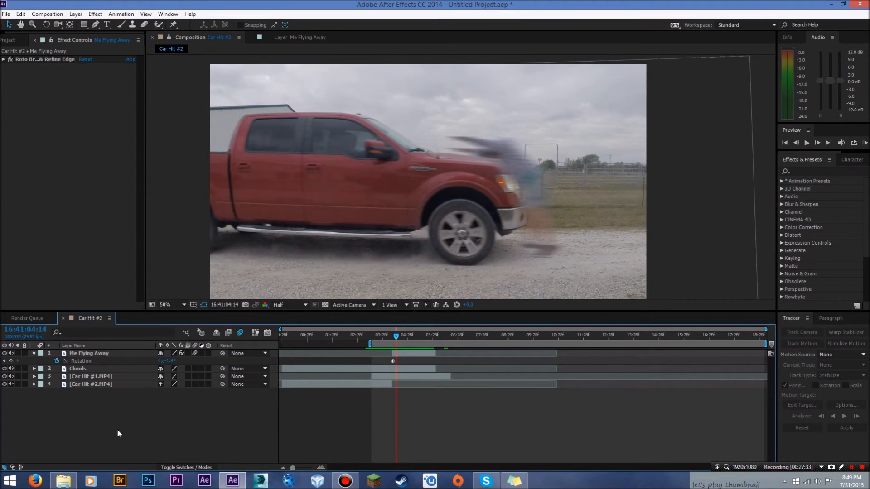
left_click(34, 354)
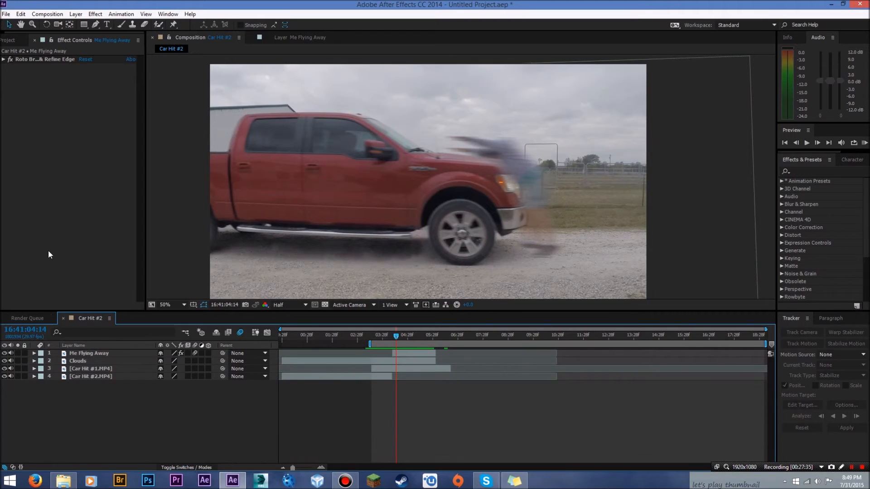
left_click(11, 44)
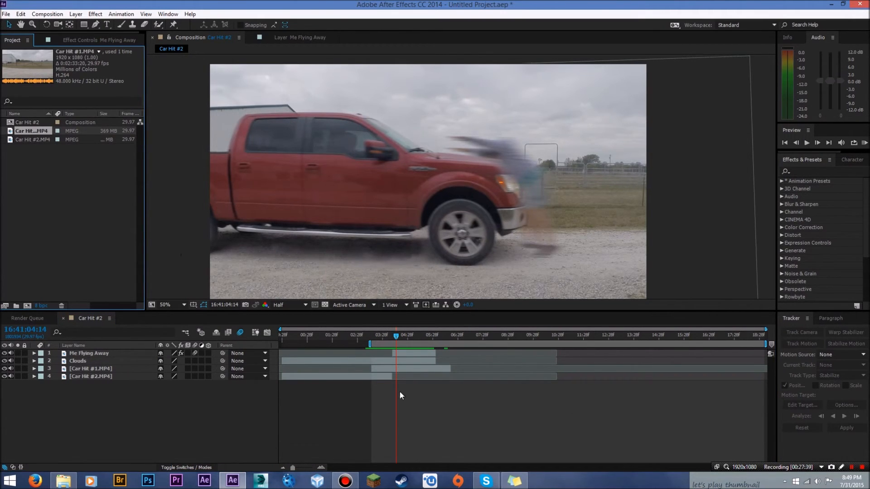
Step: Compare the Car Hit #1 and Car Hit #2 layers and examine the frames between 16:41:04:01 and 16:41:04:10
left_click(95, 377)
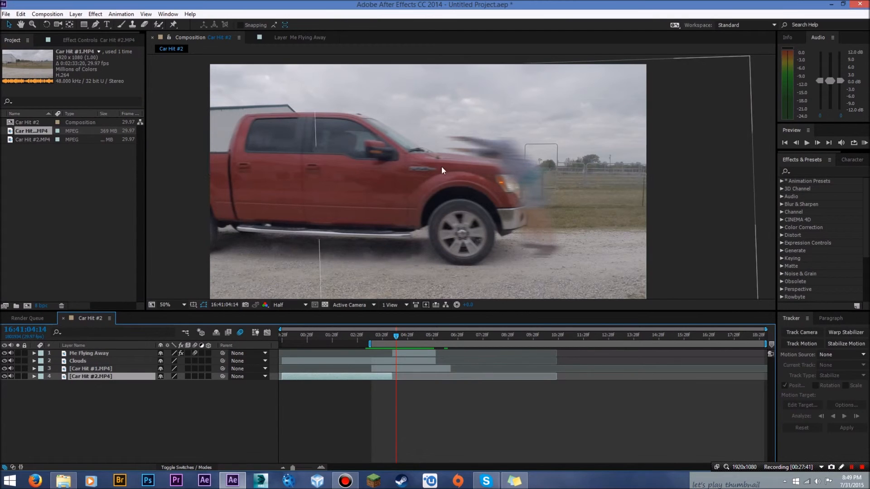
left_click(89, 369)
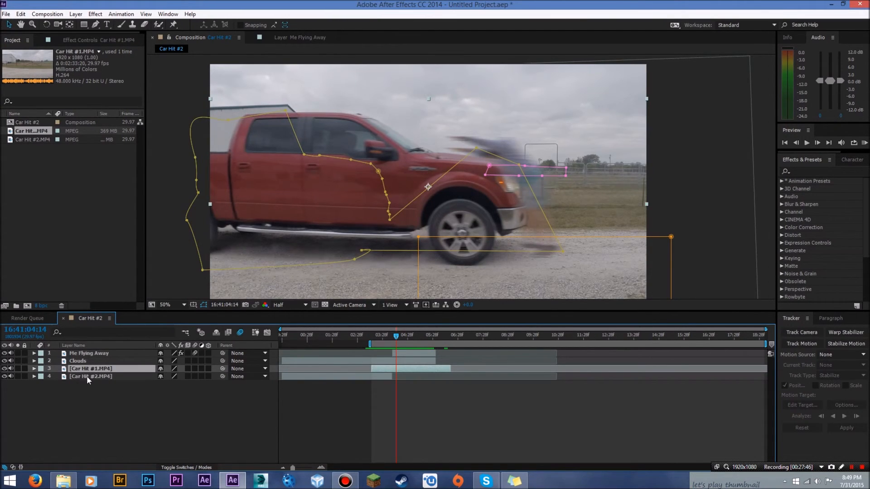
left_click(88, 377)
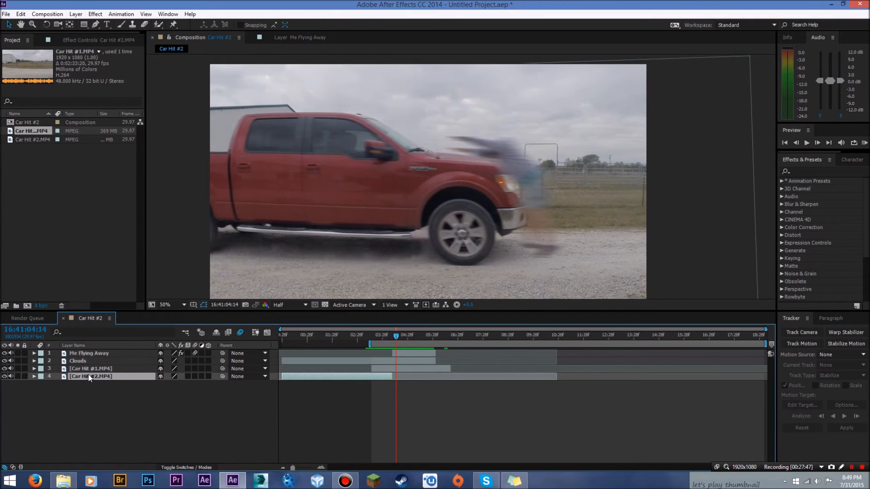
left_click(89, 369)
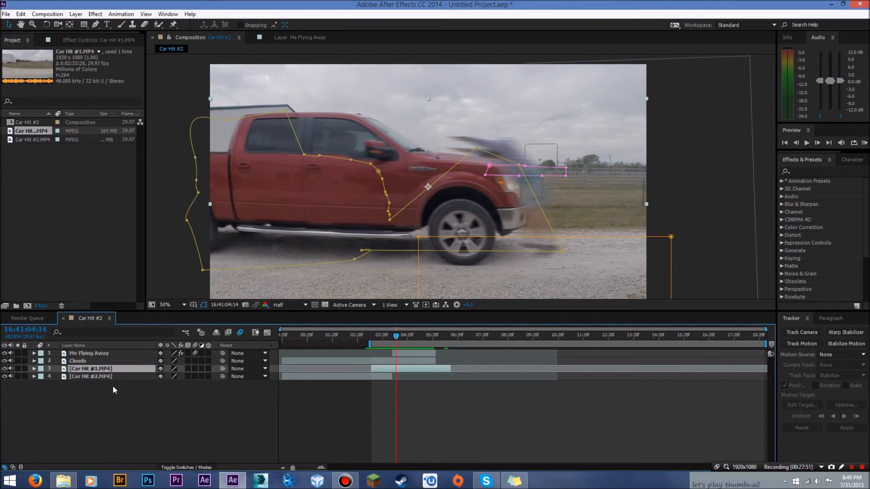
left_click_drag(393, 337, 385, 339)
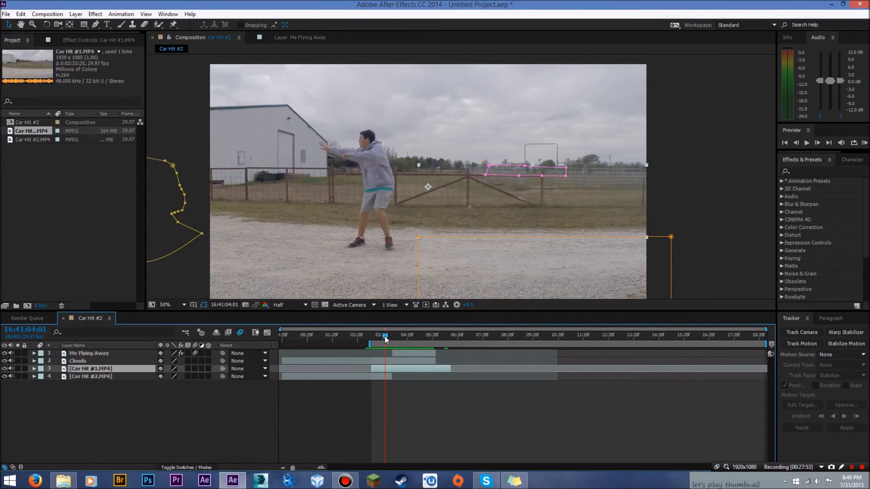
left_click_drag(385, 338, 394, 342)
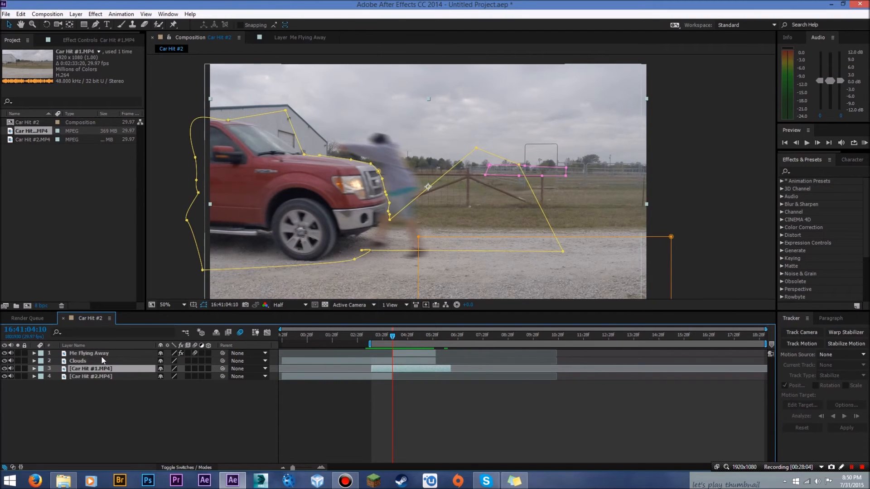
mouse_move(393, 337)
left_mouse_down()
mouse_move(403, 336)
mouse_move(393, 338)
left_mouse_up()
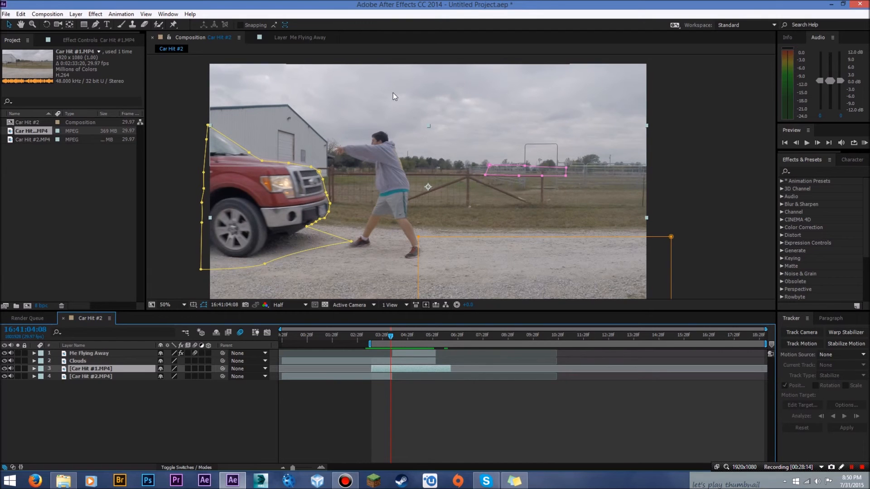
Step: Play a RAM preview of the car hit starting from 16:41:04:00
mouse_move(393, 338)
left_mouse_down()
mouse_move(407, 342)
mouse_move(384, 345)
left_mouse_up()
left_click(864, 142)
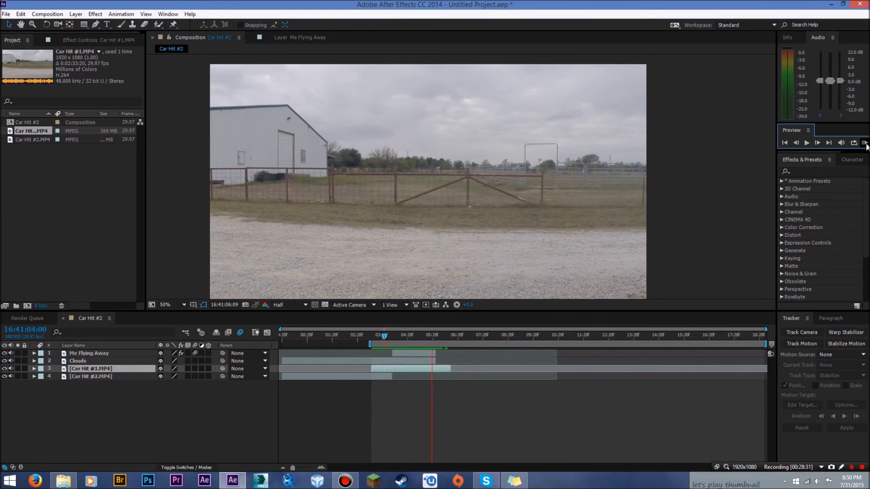
left_click(866, 143)
Step: Shorten the composition's work area to end around 16:41:05:29 and scrub through the frames inside it
left_click_drag(400, 337, 434, 337)
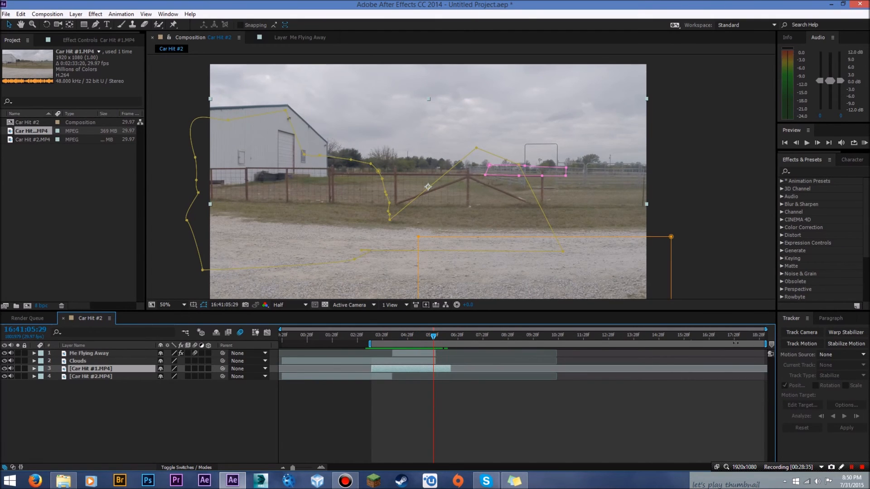
left_click_drag(767, 344, 435, 344)
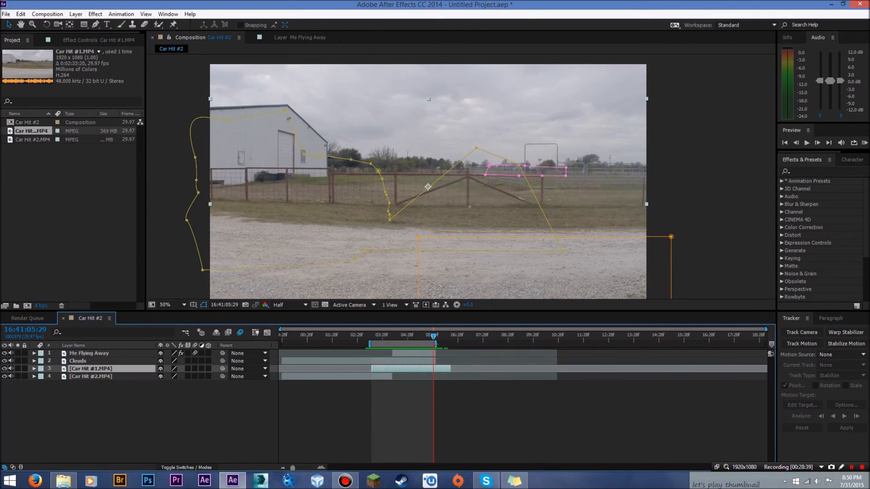
left_click(375, 337)
left_click_drag(381, 337, 405, 338)
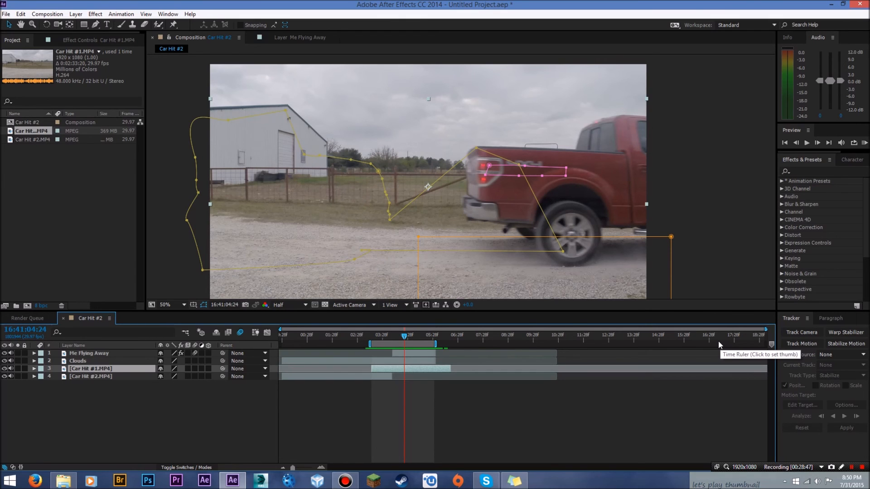
Step: Deselect the layers and examine the motion-blurred impact frames from 16:41:04:10 to 16:41:04:12
left_click(158, 413)
left_click_drag(407, 339, 389, 336)
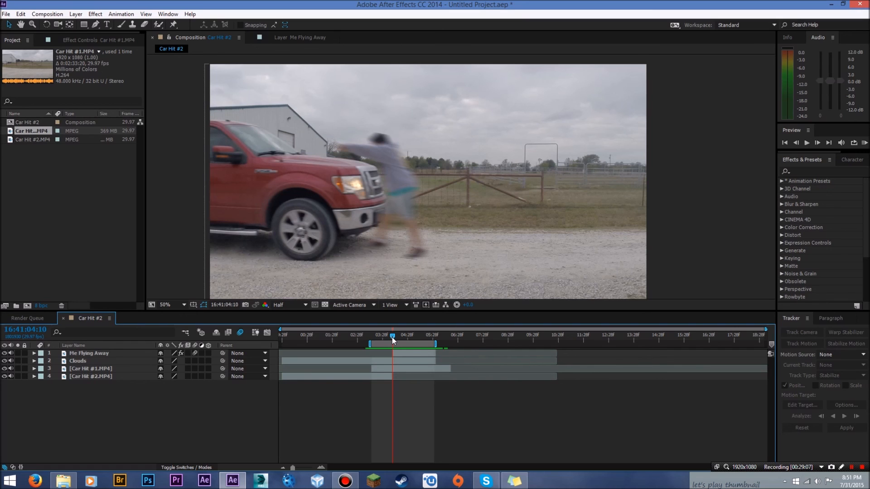
left_click_drag(392, 335, 393, 338)
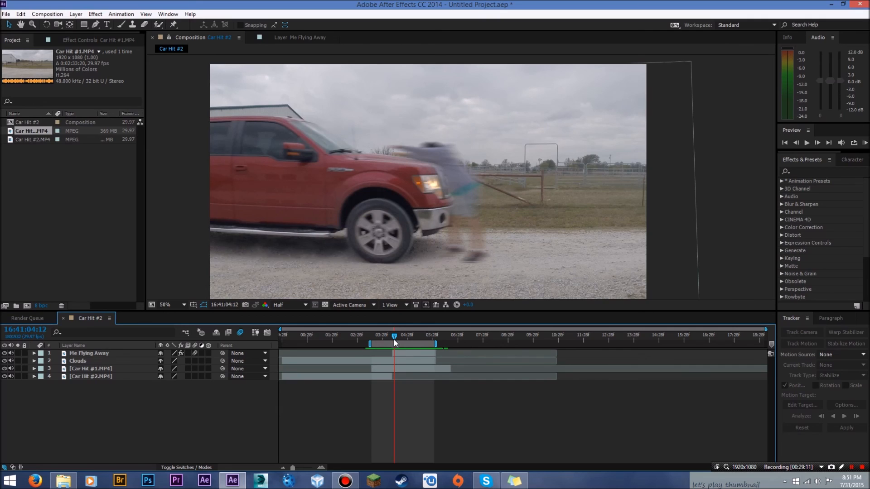